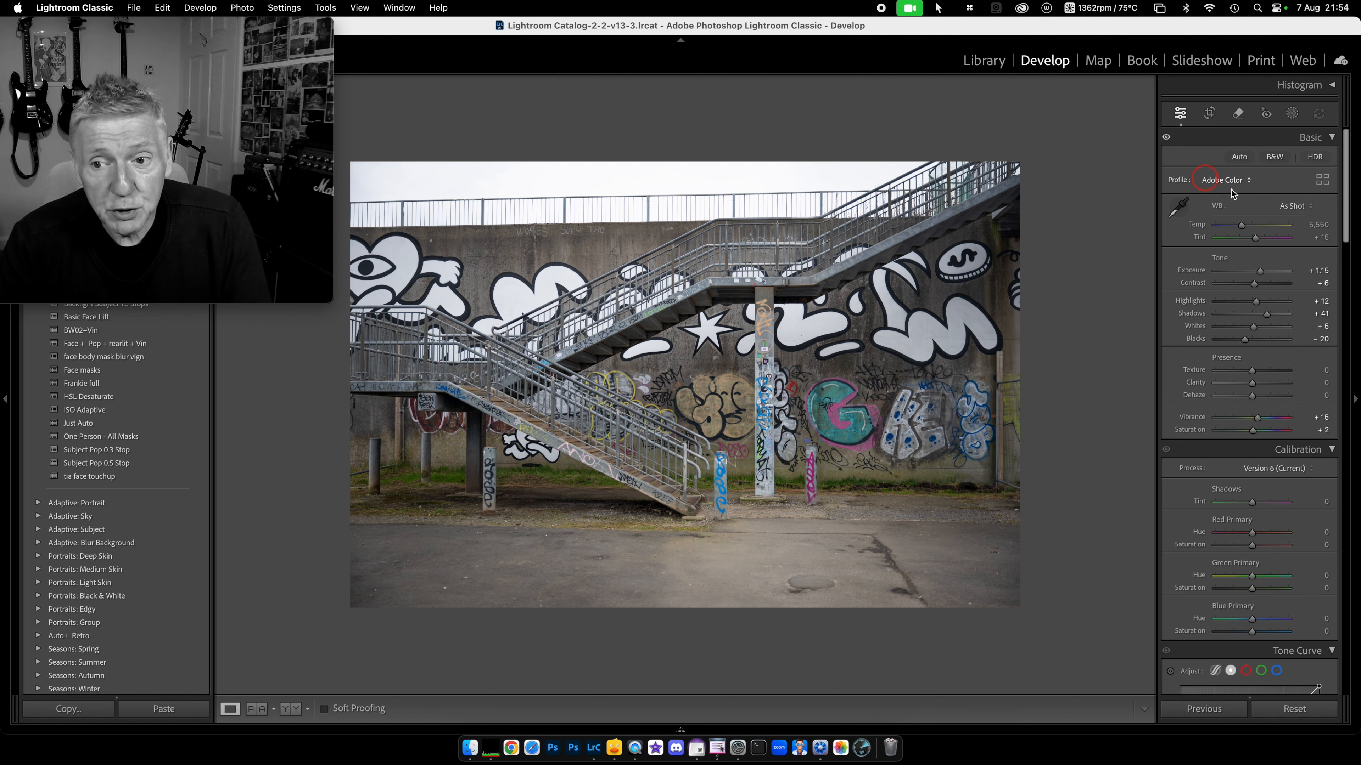
Step: Scroll the Basic panel to review the stairway photo's Exposure +1.15, Shadows +41 and Vibrance +15
{"action": "scroll", "coordinate": [1259, 246], "scroll_direction": "down", "scroll_amount": 5}
Step: Lower the stairway photo's Exposure to +0.85
{"action": "scroll", "coordinate": [1258, 251], "scroll_direction": "down", "scroll_amount": 15}
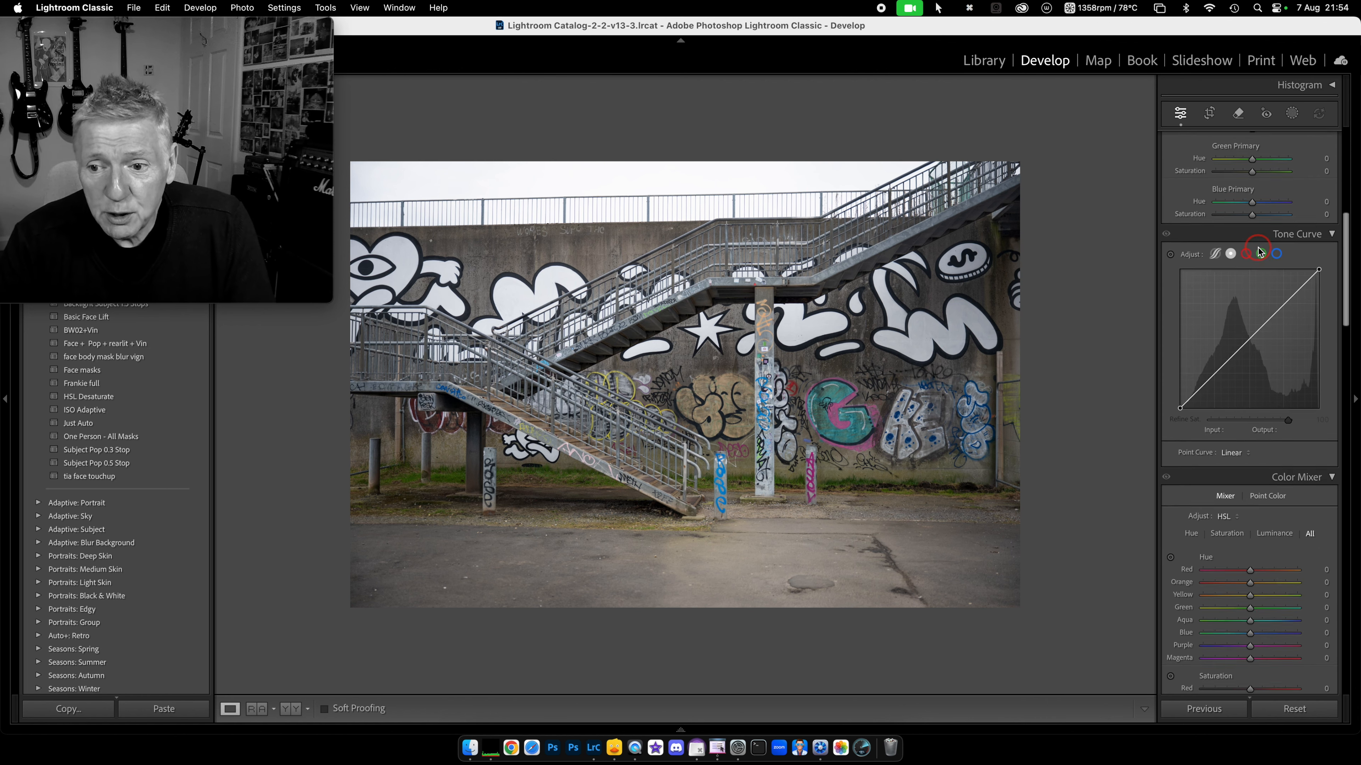
{"action": "scroll", "coordinate": [1258, 251], "scroll_direction": "down", "scroll_amount": 15}
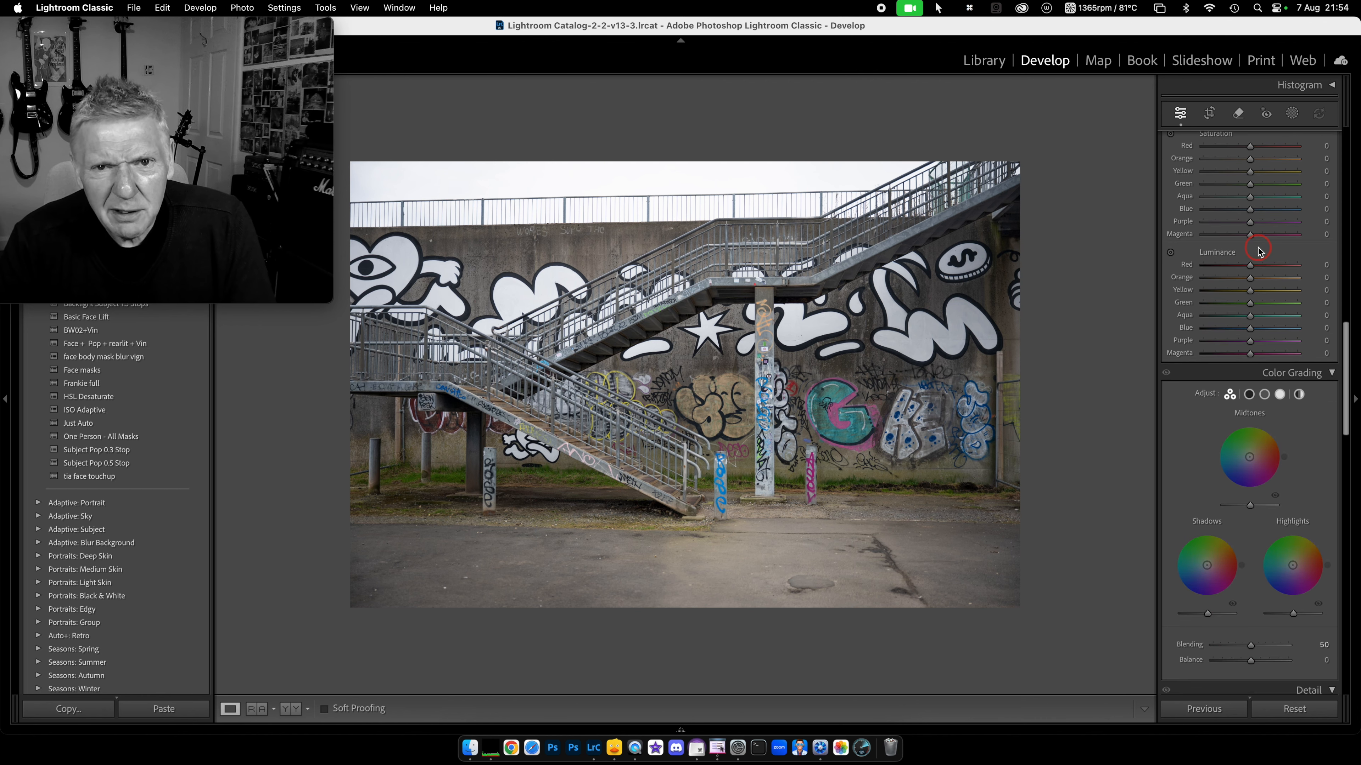
{"action": "scroll", "coordinate": [1258, 251], "scroll_direction": "down", "scroll_amount": 15}
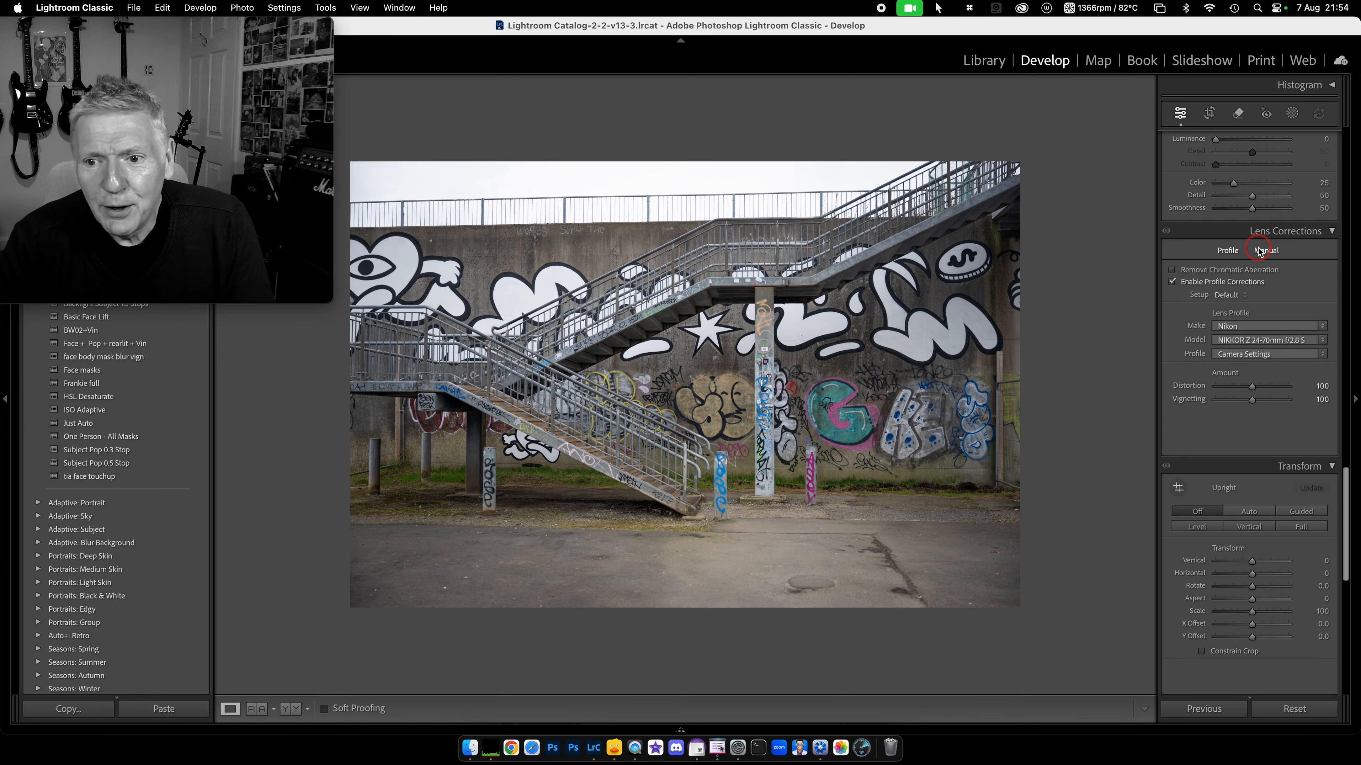
{"action": "scroll", "coordinate": [1258, 251], "scroll_direction": "up", "scroll_amount": 20}
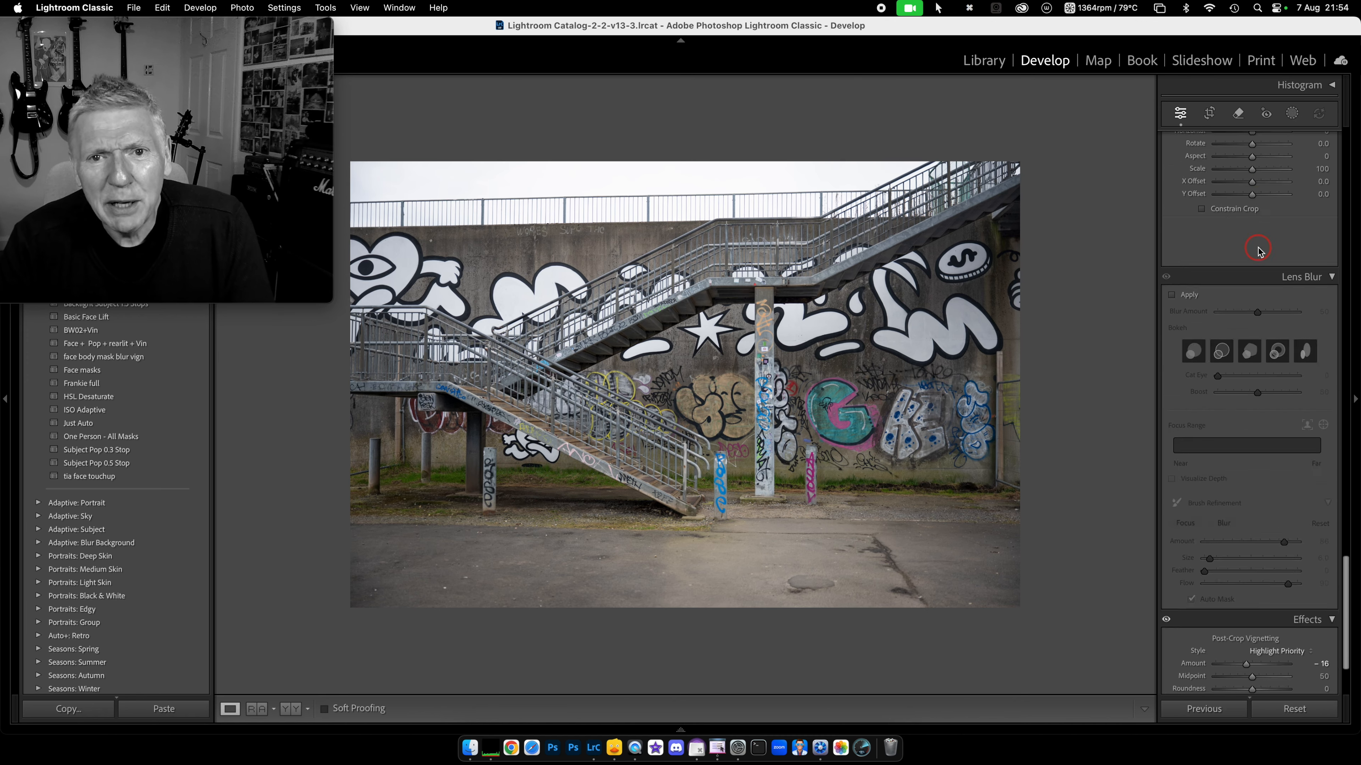
{"action": "scroll", "coordinate": [1258, 251], "scroll_direction": "down", "scroll_amount": 1}
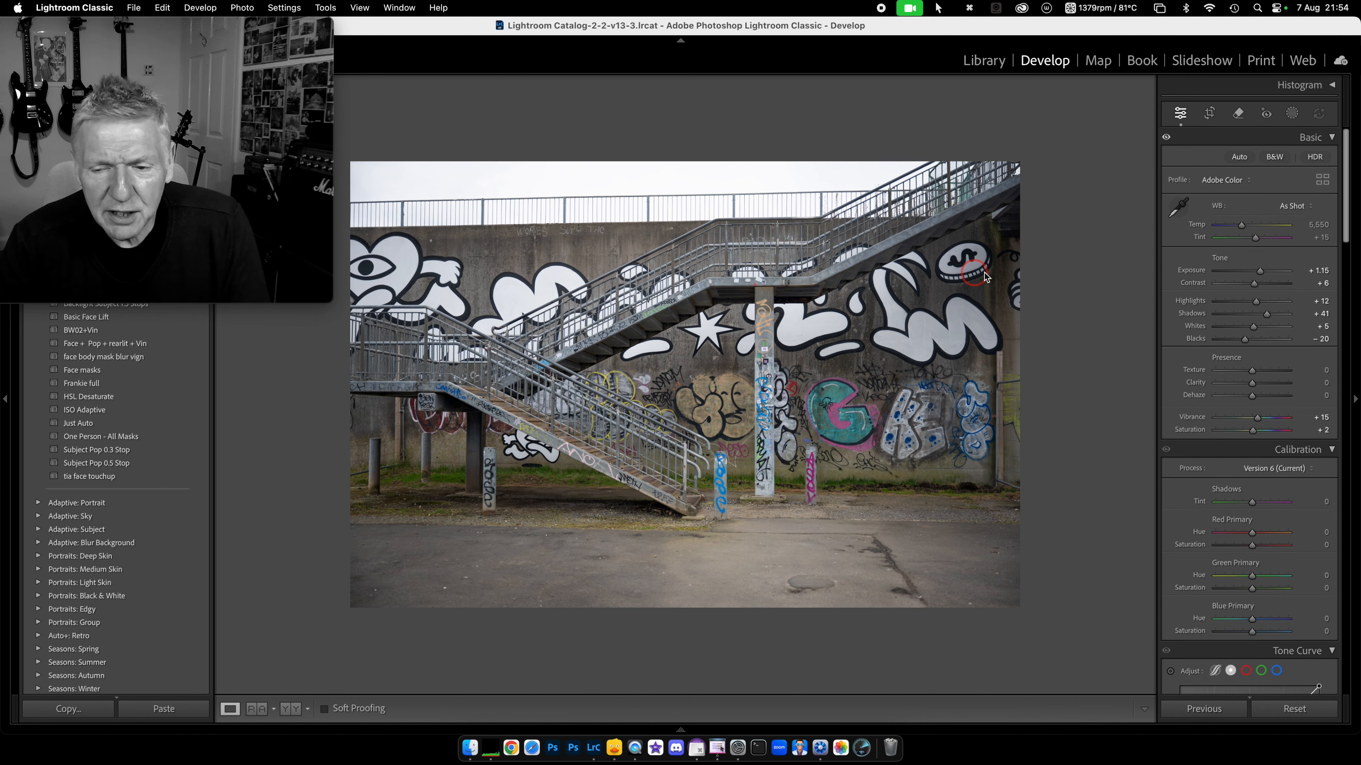
{"action": "left_click_drag", "start_coordinate": [1260, 273], "coordinate": [1259, 273]}
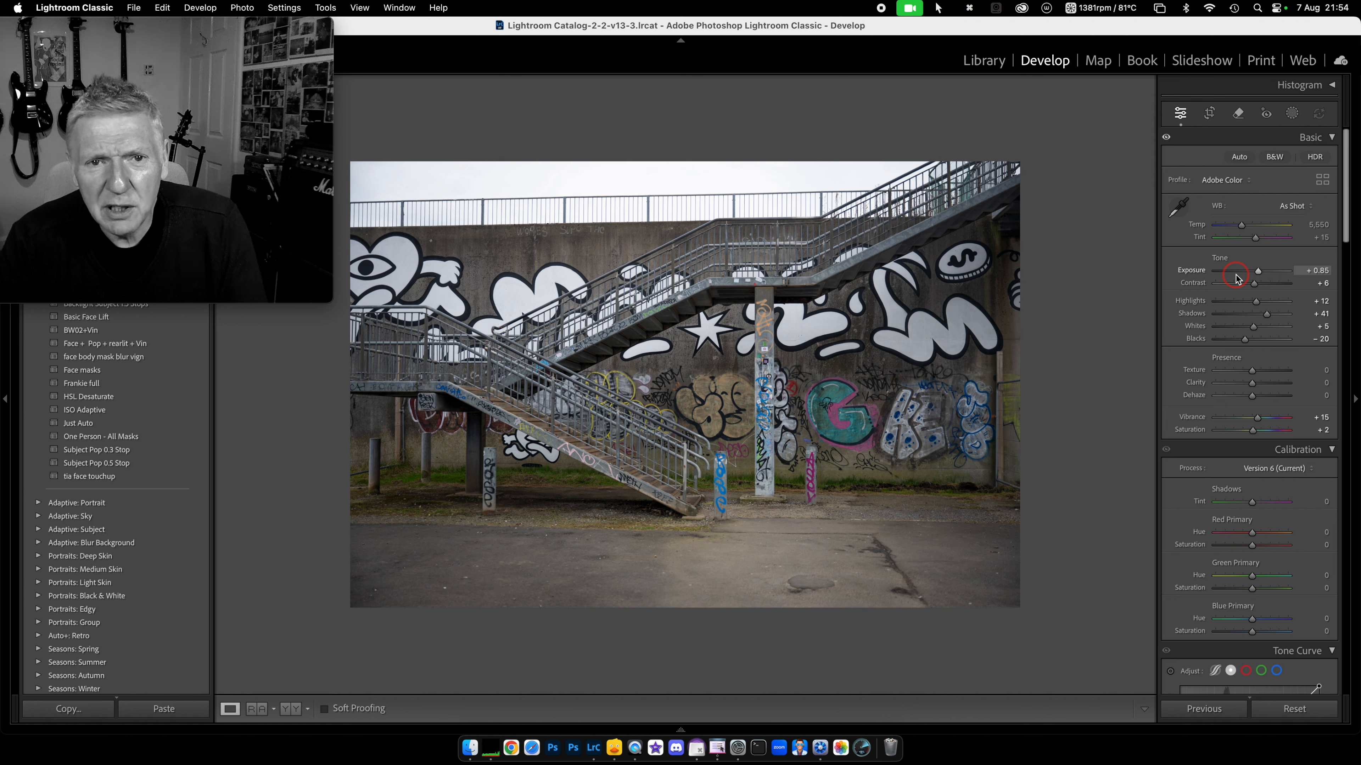
Step: Deepen the Post-Crop Vignetting Amount to -28 in Effects
{"action": "scroll", "coordinate": [1235, 287], "scroll_direction": "down", "scroll_amount": 10}
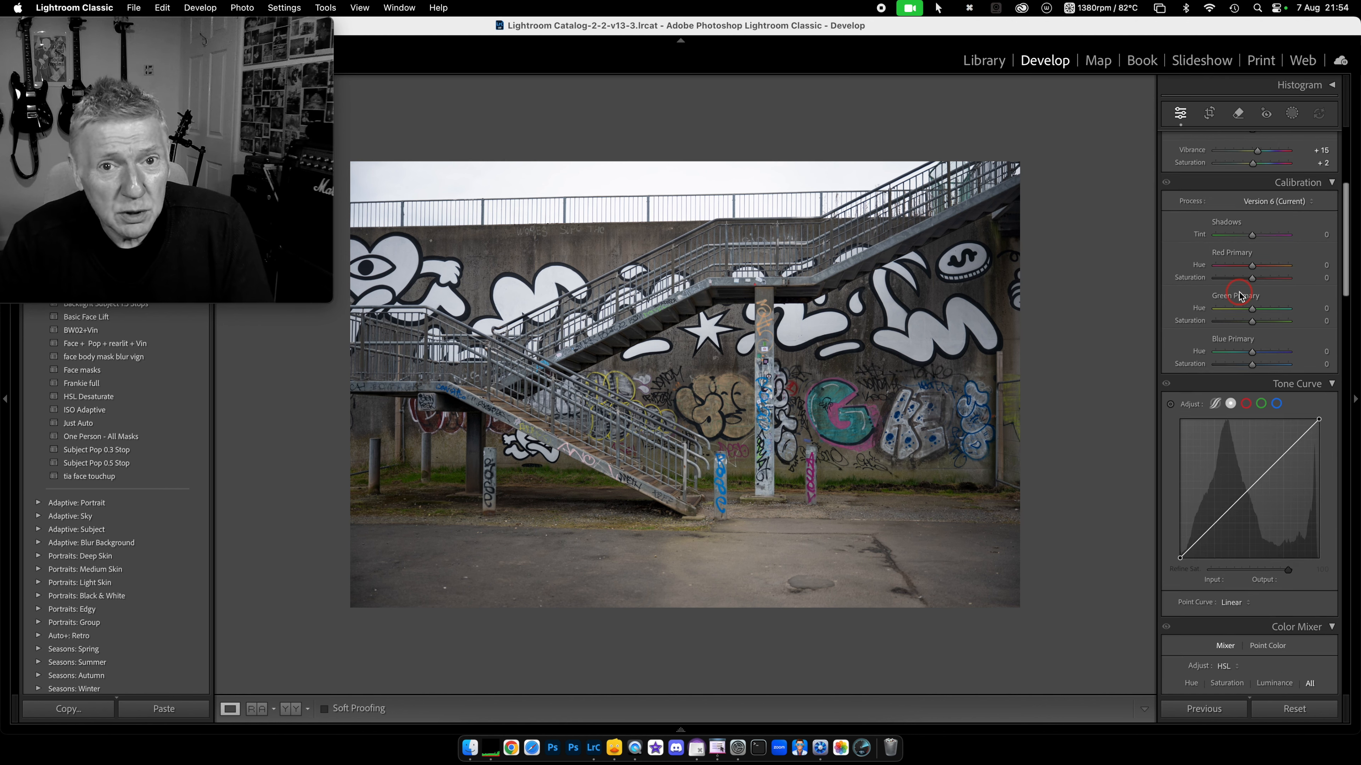
{"action": "scroll", "coordinate": [1232, 292], "scroll_direction": "down", "scroll_amount": 10}
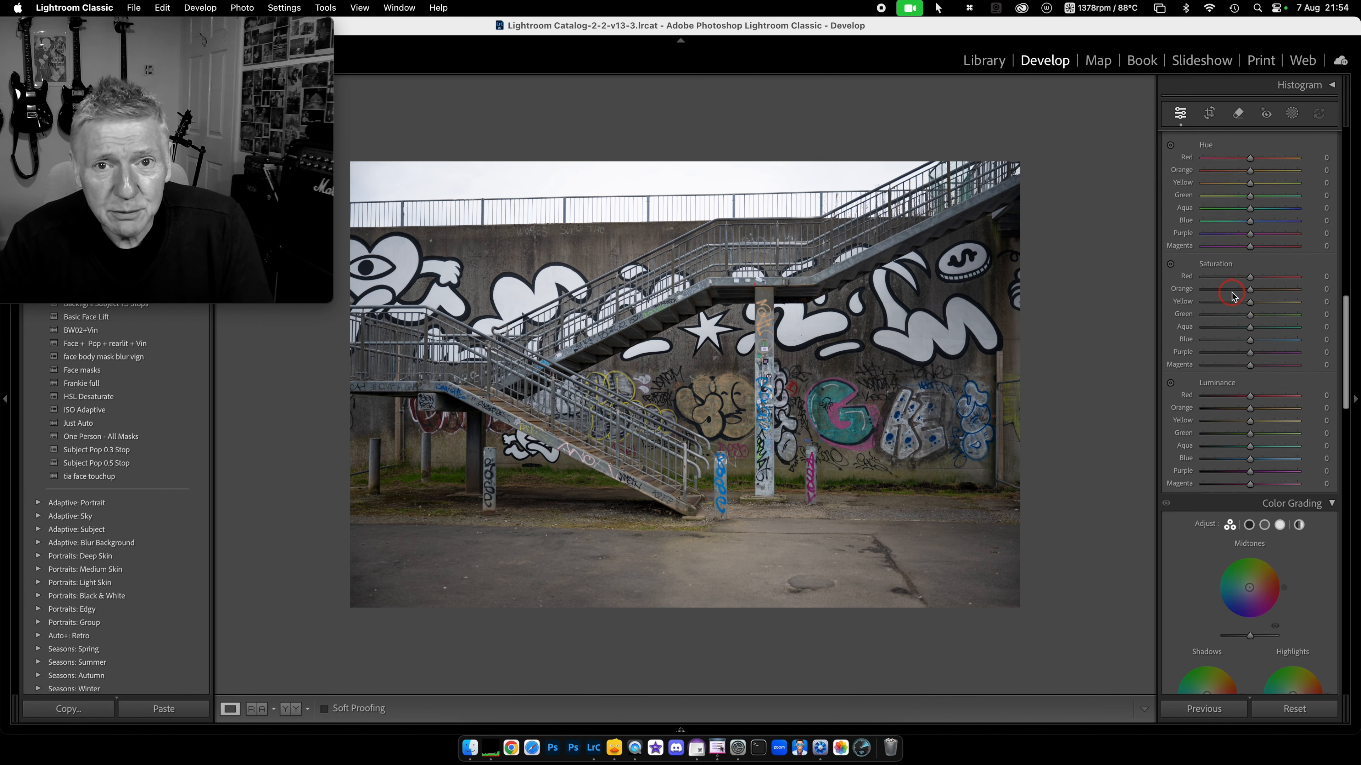
{"action": "scroll", "coordinate": [1229, 299], "scroll_direction": "down", "scroll_amount": 10}
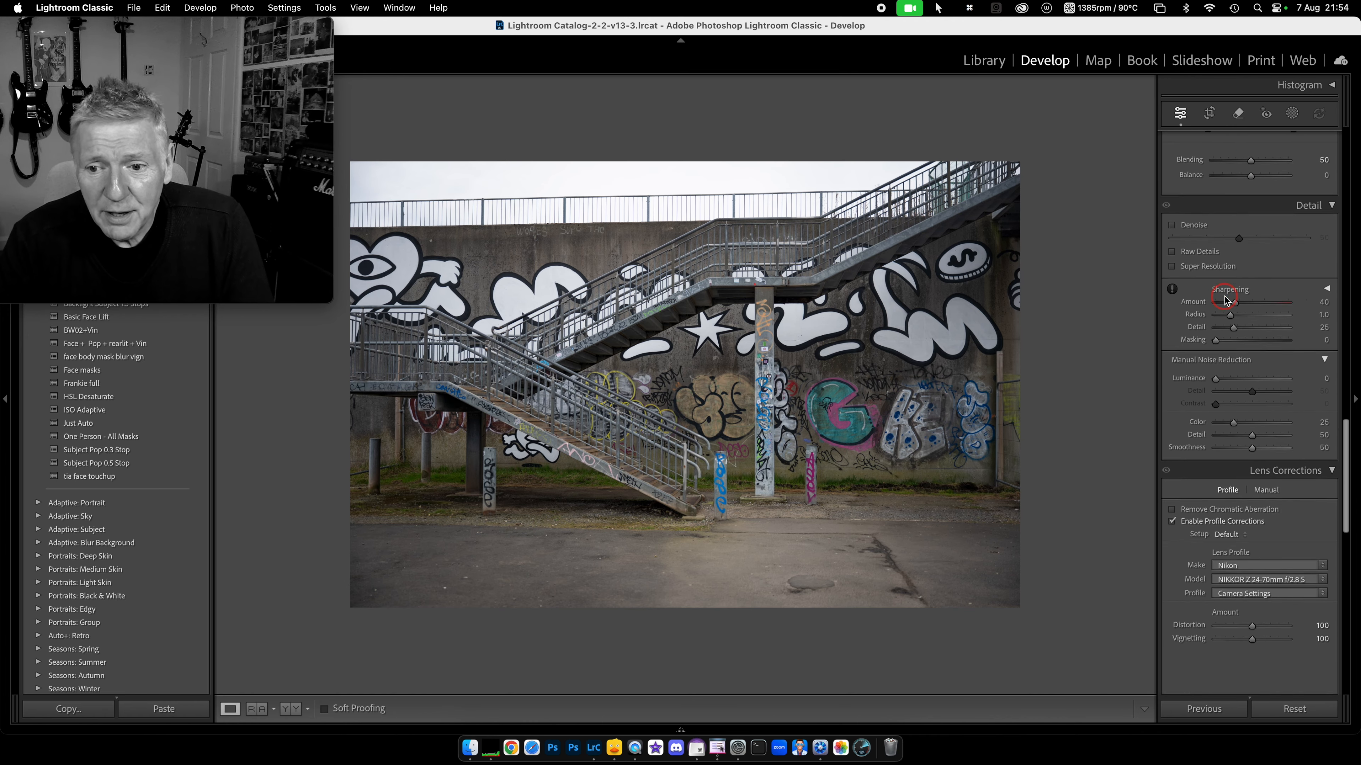
{"action": "scroll", "coordinate": [1226, 299], "scroll_direction": "down", "scroll_amount": 5}
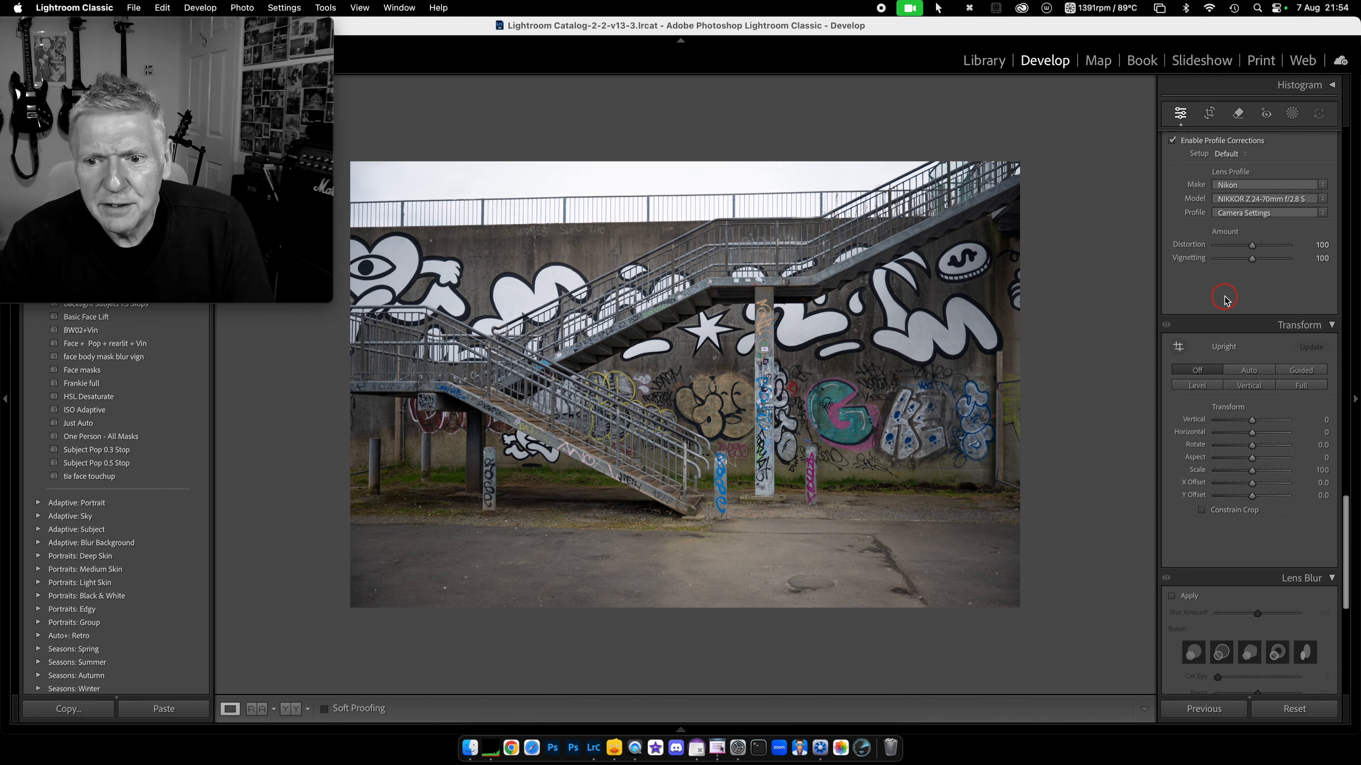
{"action": "scroll", "coordinate": [1226, 299], "scroll_direction": "down", "scroll_amount": 8}
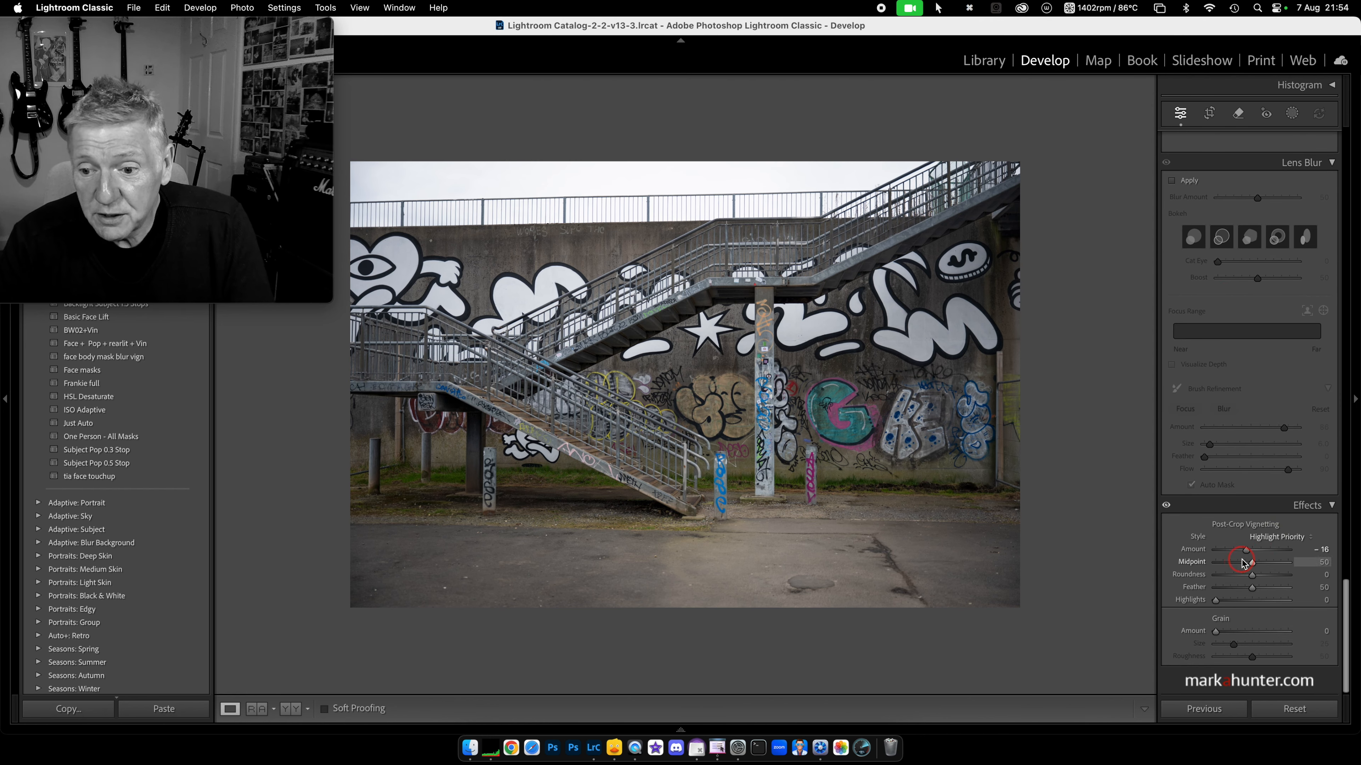
{"action": "left_click_drag", "start_coordinate": [1245, 550], "coordinate": [1241, 552]}
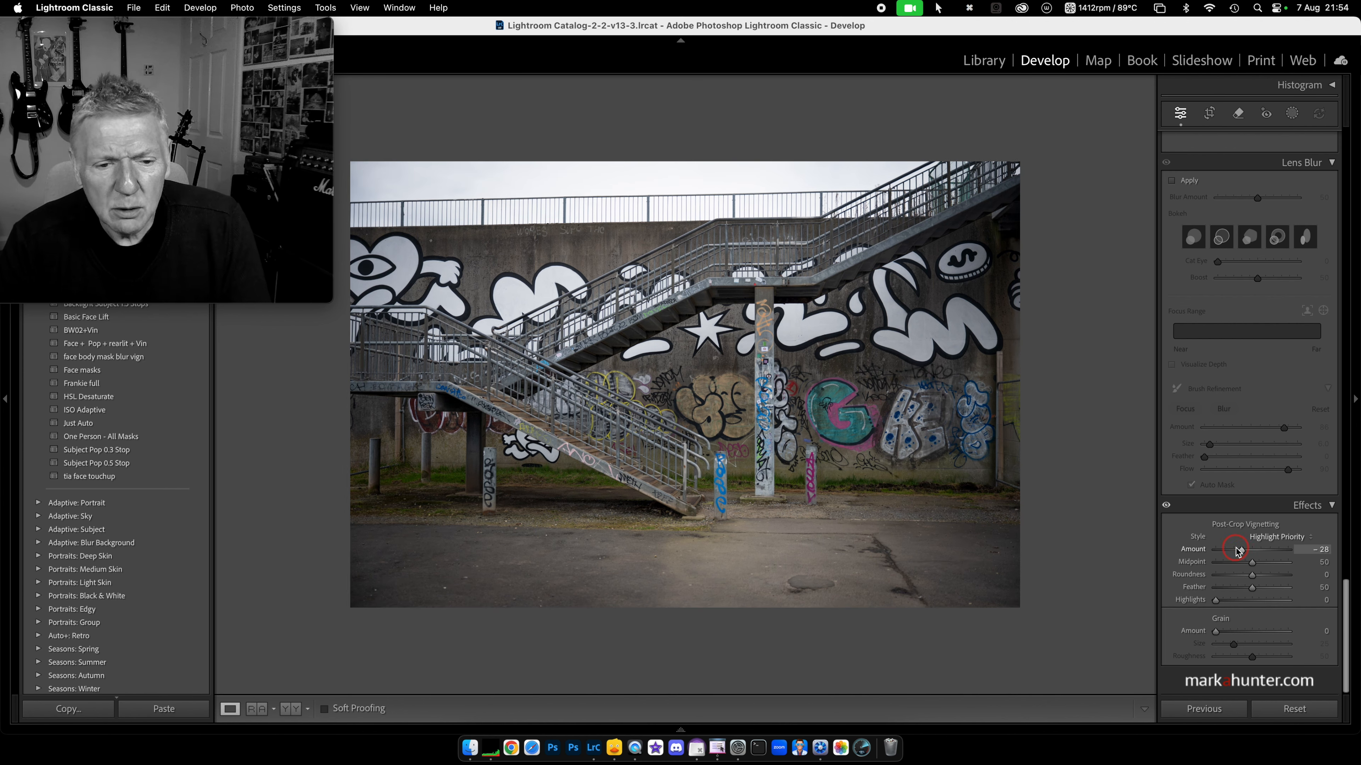
Step: Raise Exposure slightly to +0.95
{"action": "scroll", "coordinate": [1240, 542], "scroll_direction": "up", "scroll_amount": 15}
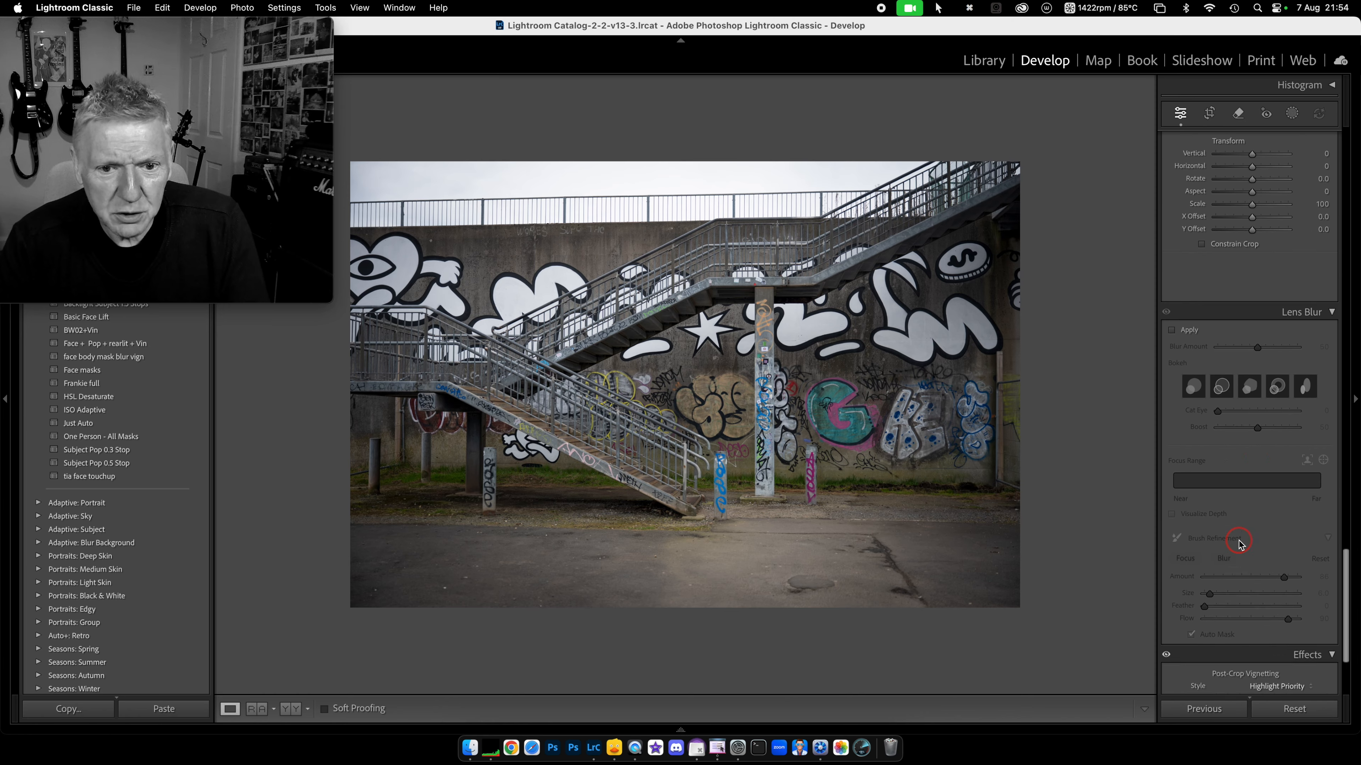
{"action": "scroll", "coordinate": [1241, 543], "scroll_direction": "up", "scroll_amount": 10}
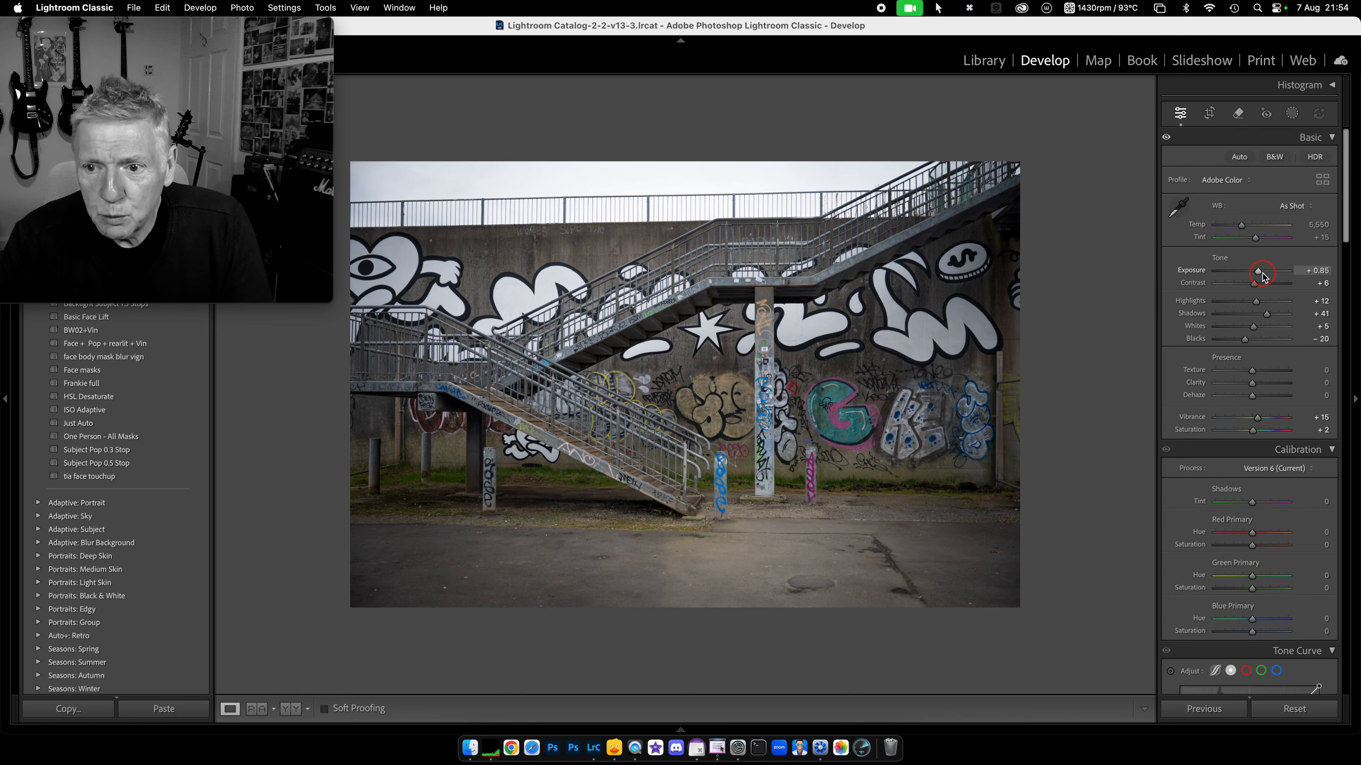
{"action": "left_click_drag", "start_coordinate": [1258, 272], "coordinate": [1260, 274]}
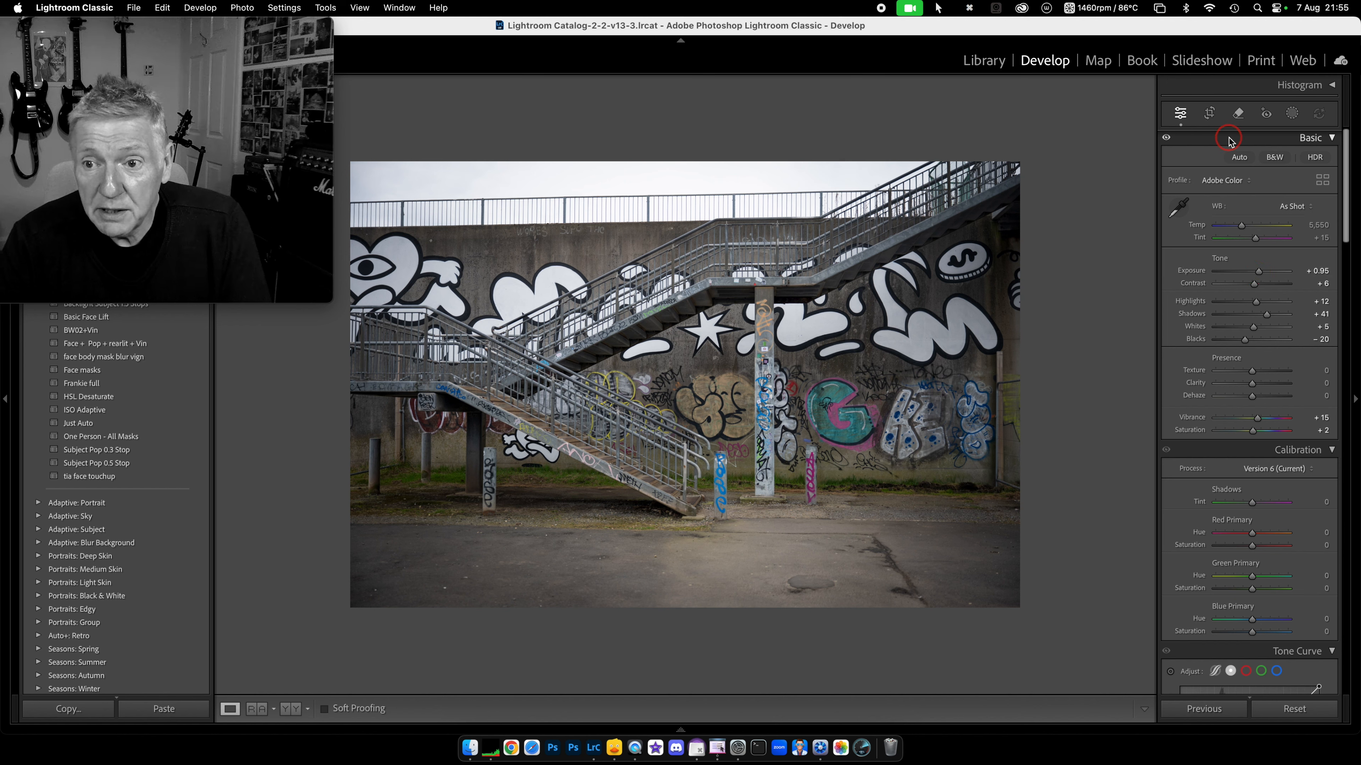
{"action": "scroll", "coordinate": [1230, 141], "scroll_direction": "down", "scroll_amount": 1}
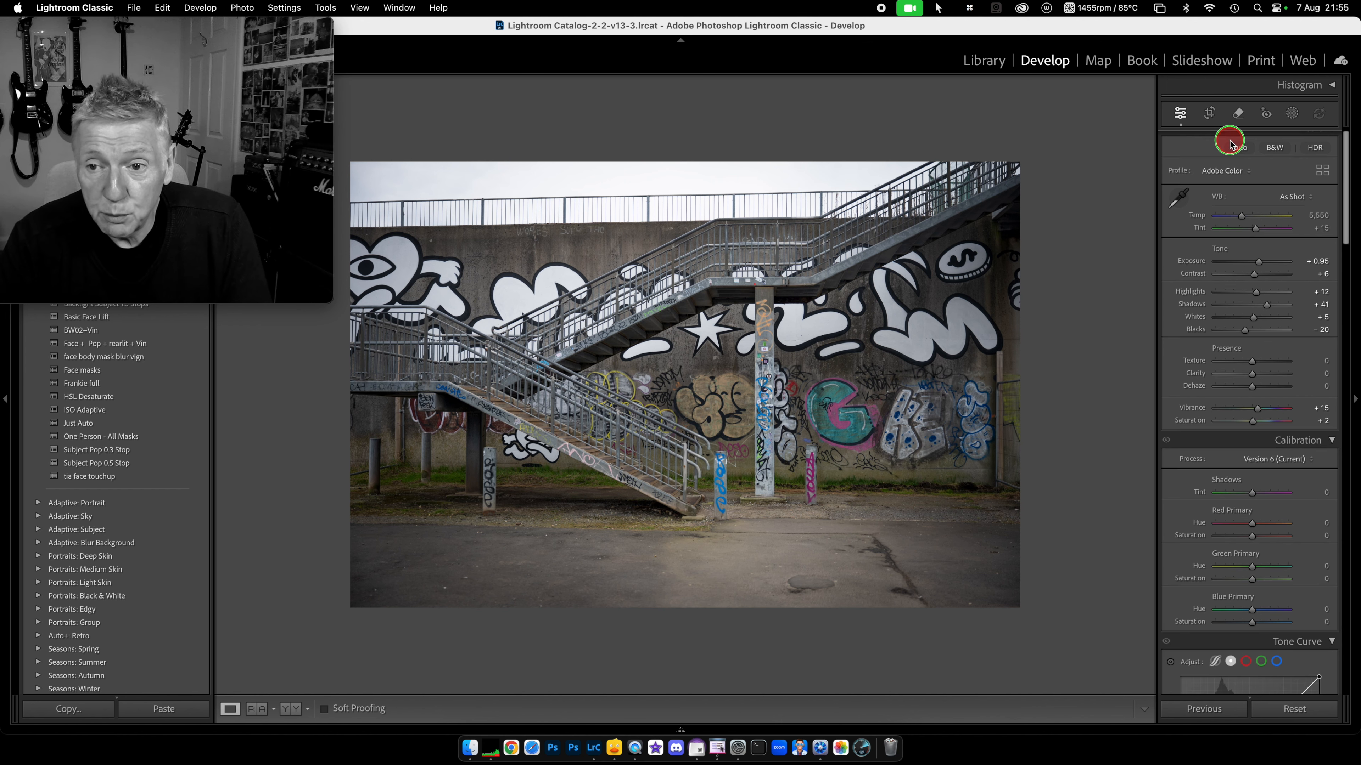
Step: Turn on Solo Mode for the panels and expand the Effects panel showing vignette and grain
{"action": "scroll", "coordinate": [1202, 154], "scroll_direction": "up", "scroll_amount": 1}
{"action": "scroll", "coordinate": [1202, 155], "scroll_direction": "down", "scroll_amount": 1}
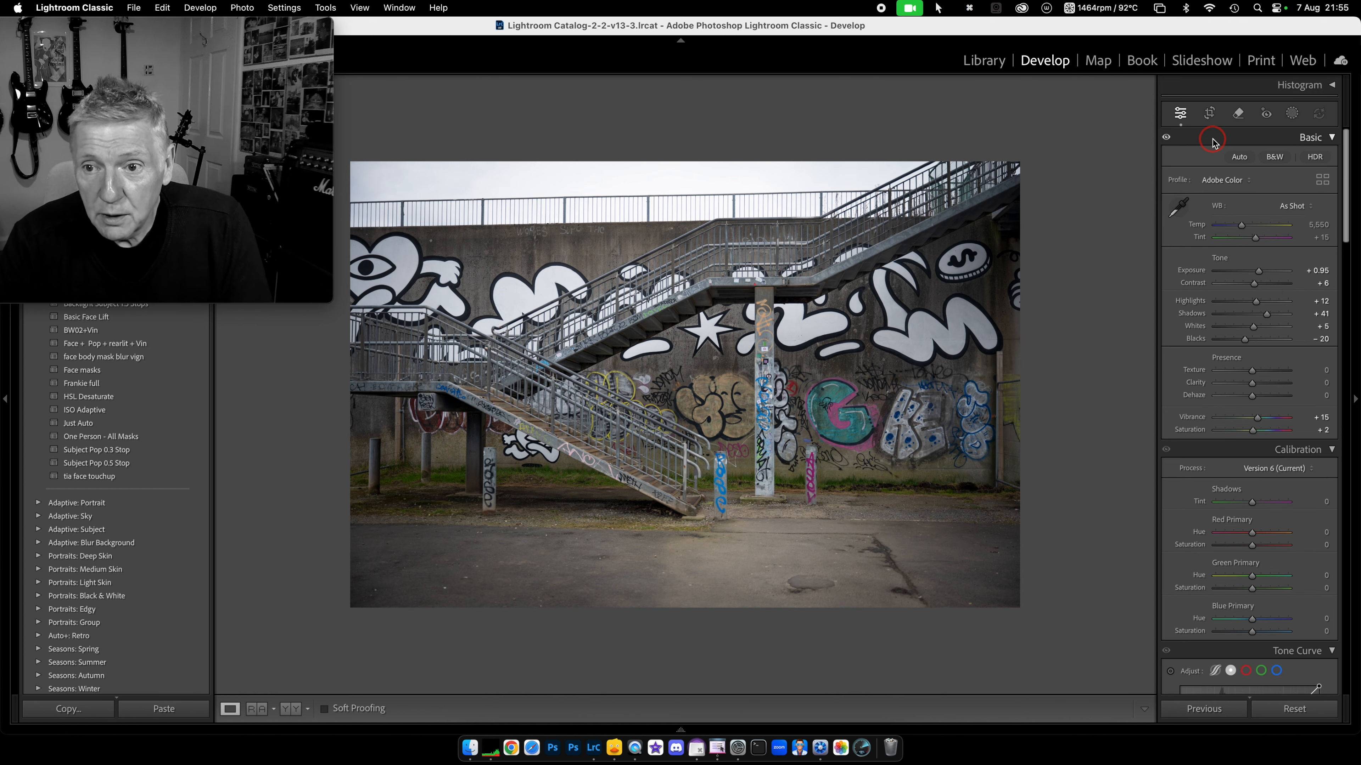
{"action": "right_click", "coordinate": [1214, 139]}
{"action": "left_click", "coordinate": [1264, 188]}
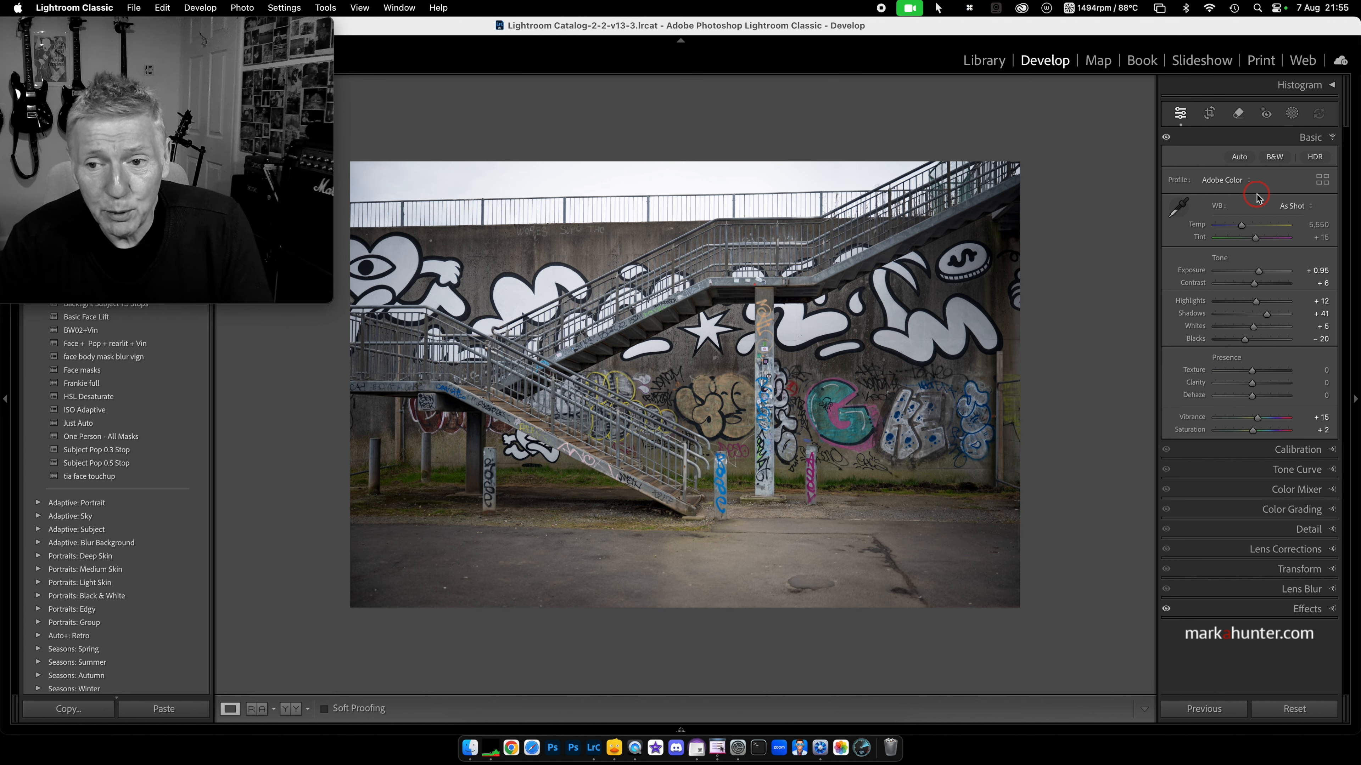
{"action": "left_click", "coordinate": [1332, 610]}
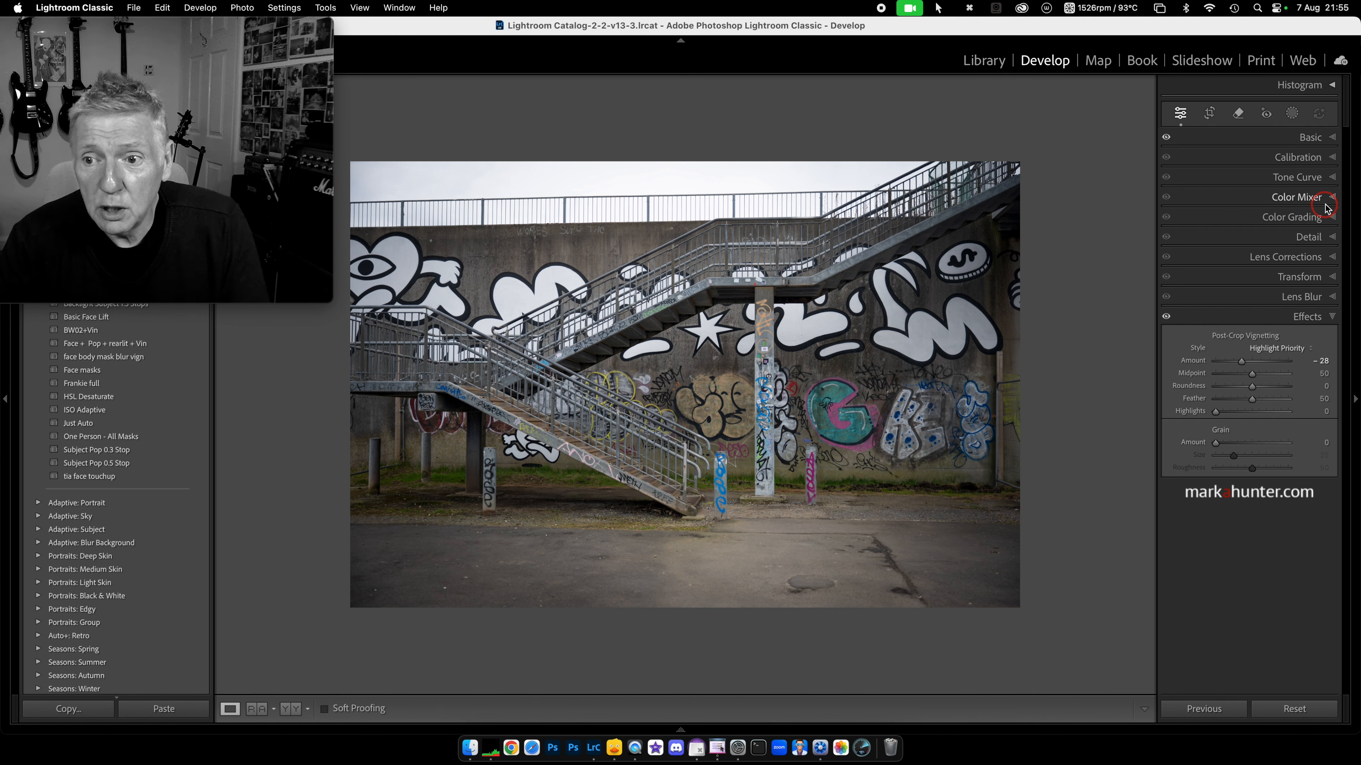
Step: Expand Color Mixer, then reopen the Basic panel and bring up its context menu
{"action": "left_click", "coordinate": [1336, 198]}
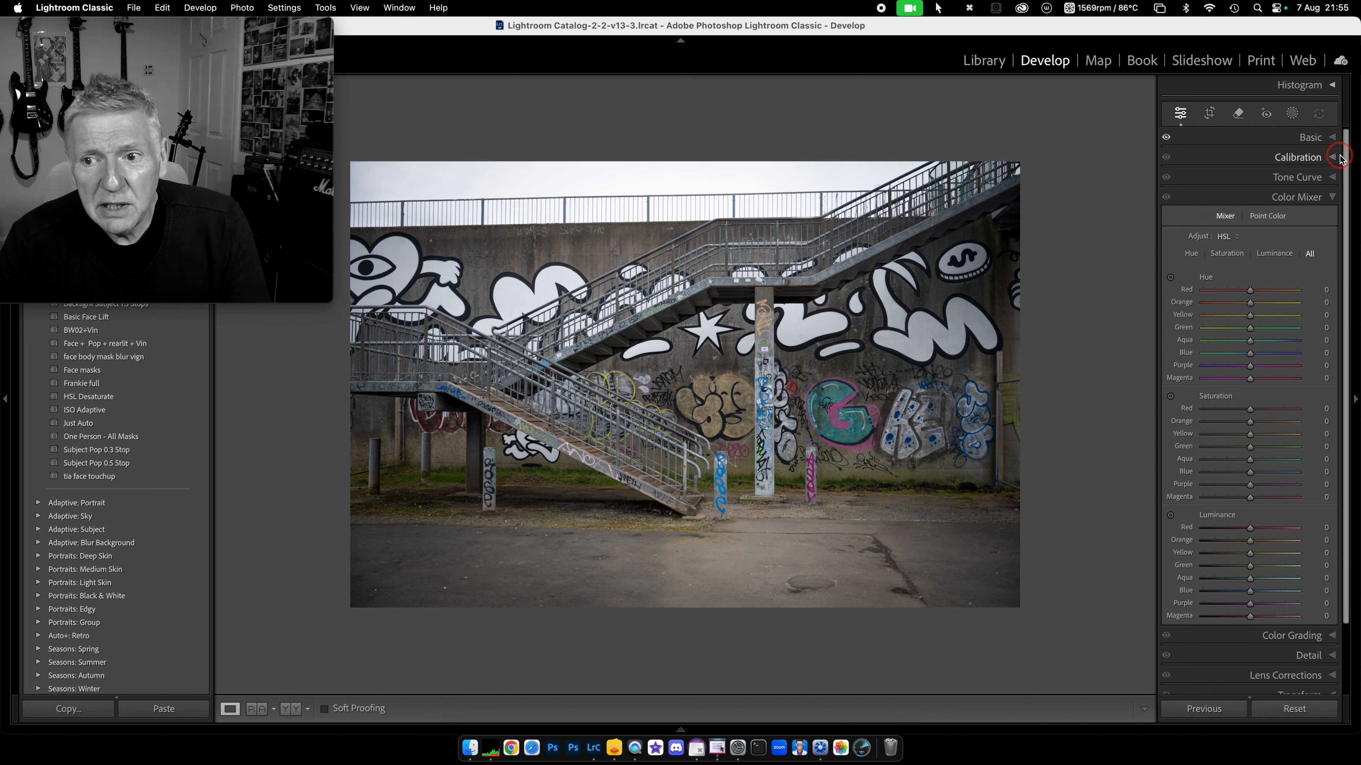
{"action": "left_click", "coordinate": [1334, 139]}
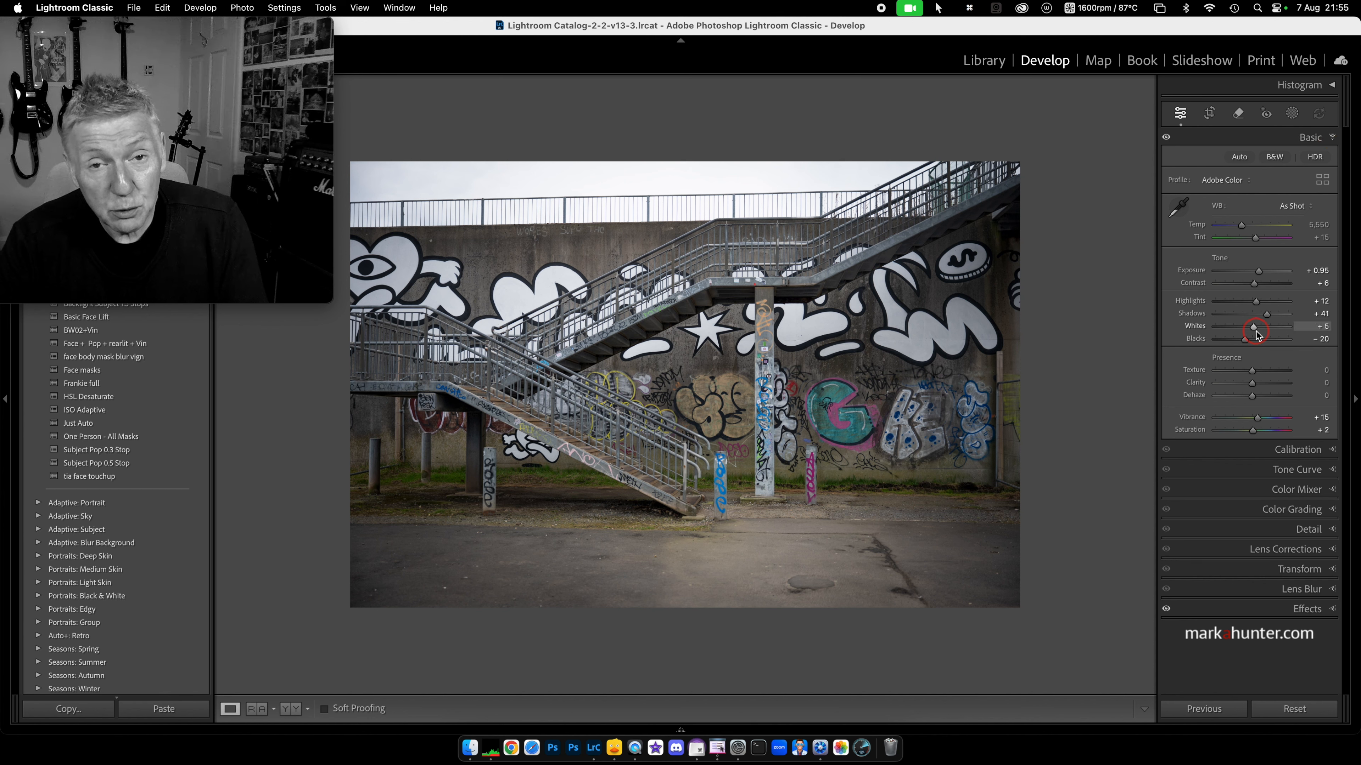
{"action": "right_click", "coordinate": [1252, 143]}
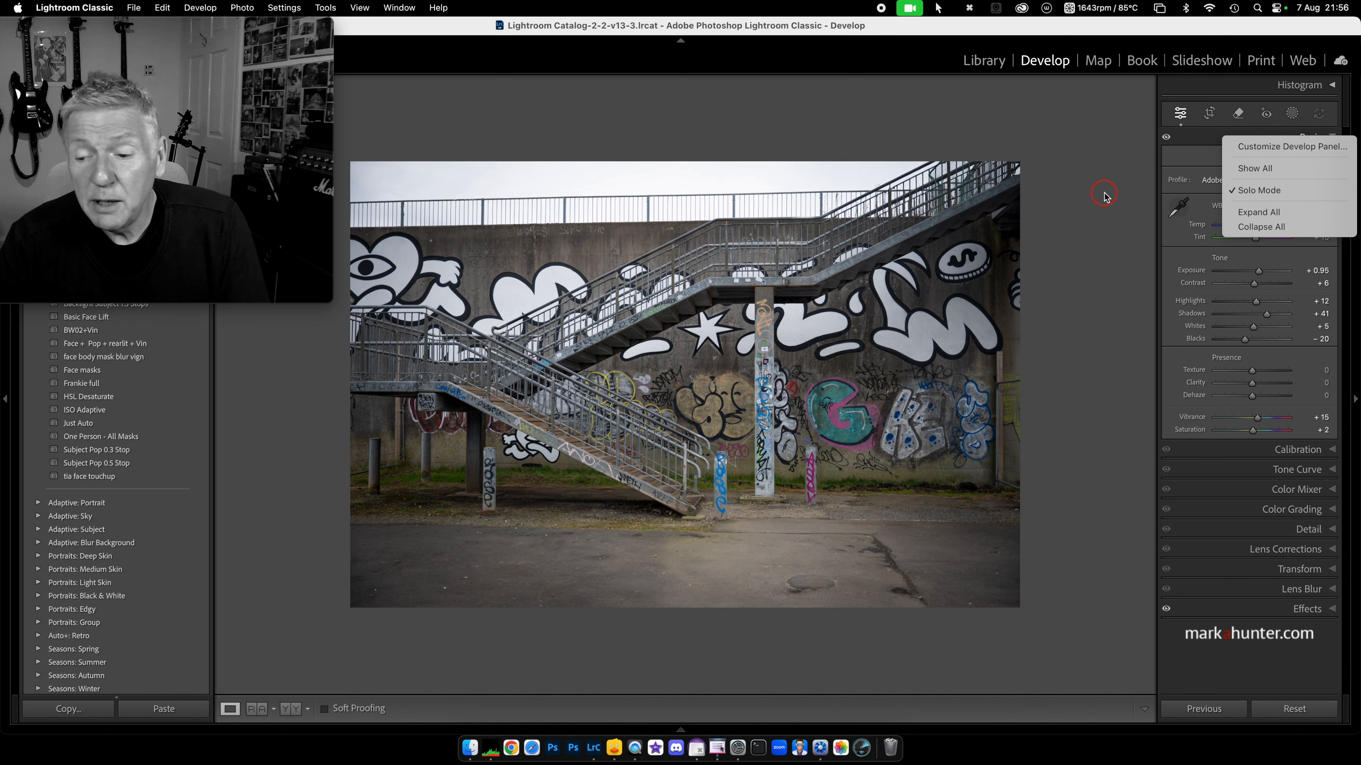
Step: Dismiss the panel menu and sweep Highlights up to +100, then back down to +11
{"action": "left_click", "coordinate": [1082, 27]}
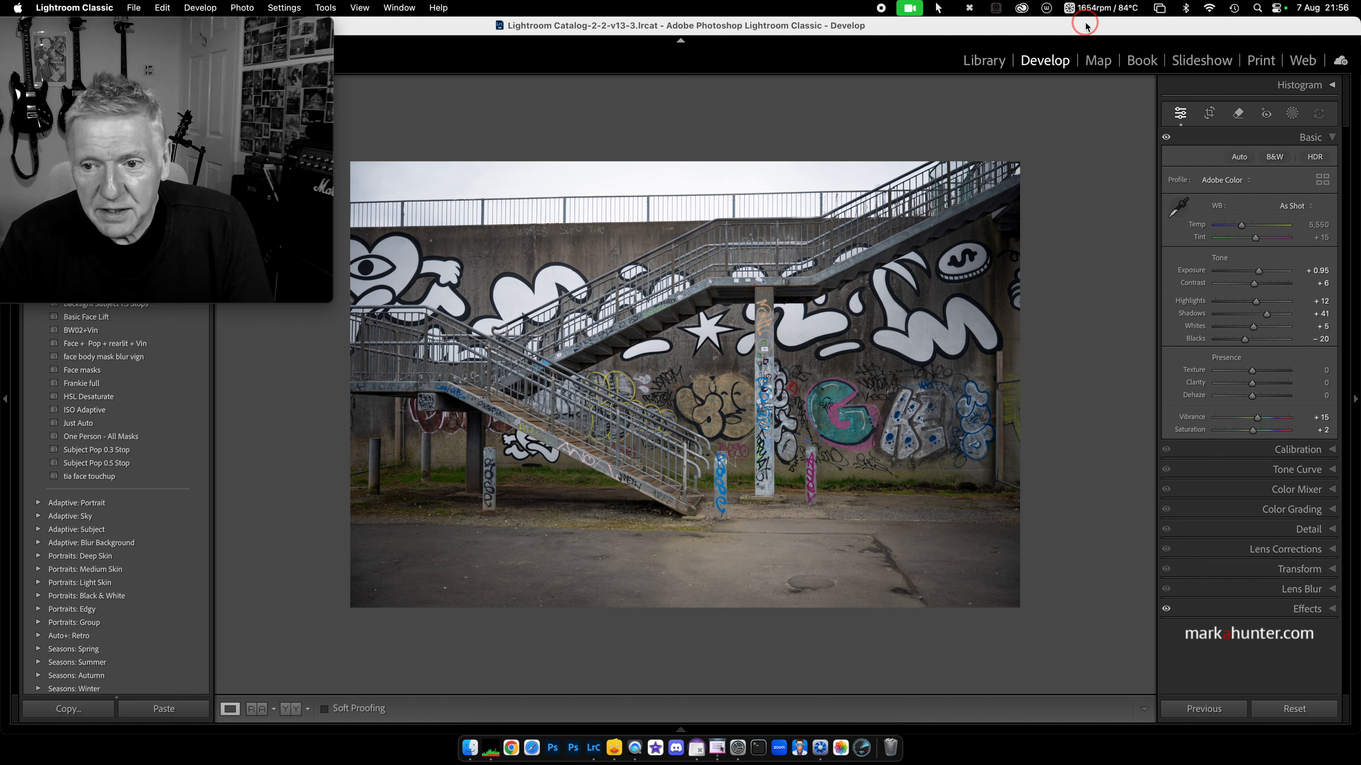
{"action": "left_click", "coordinate": [1256, 302]}
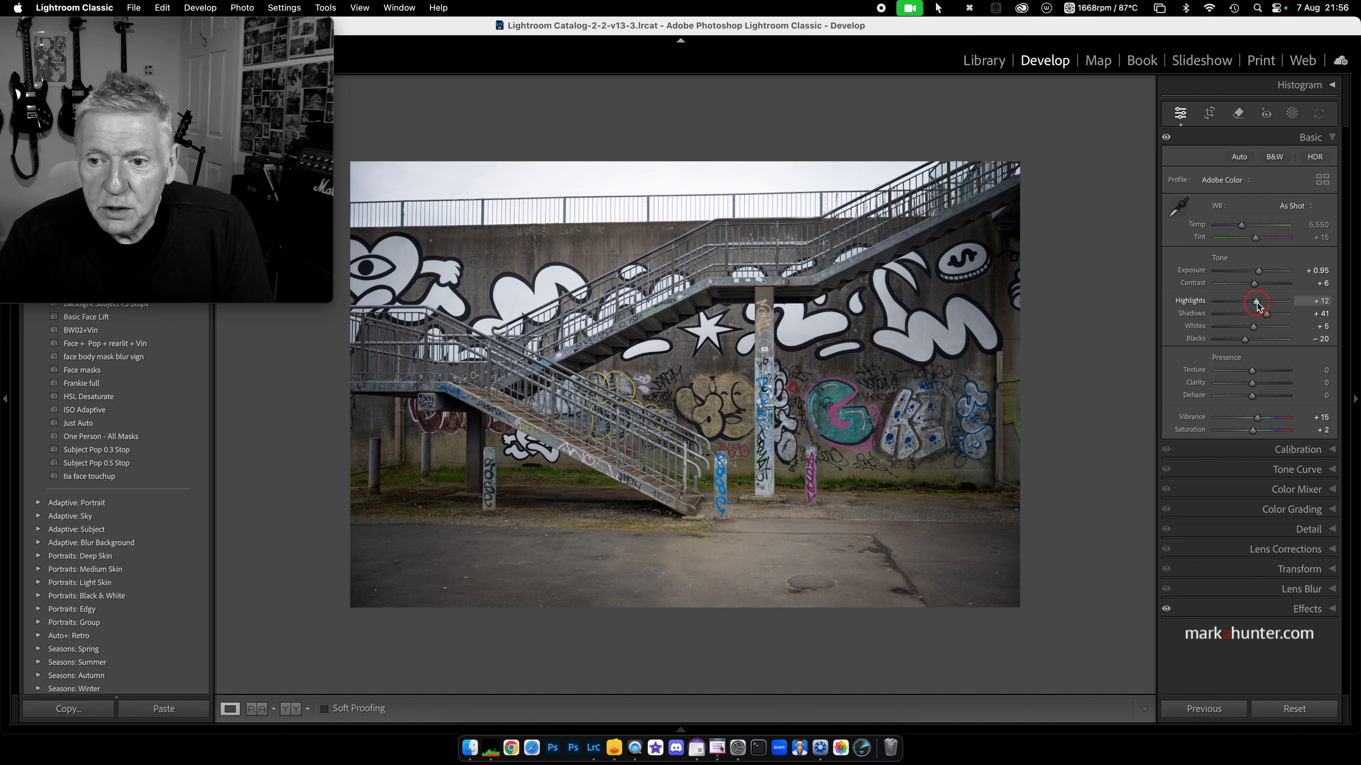
{"action": "left_click", "coordinate": [1256, 303]}
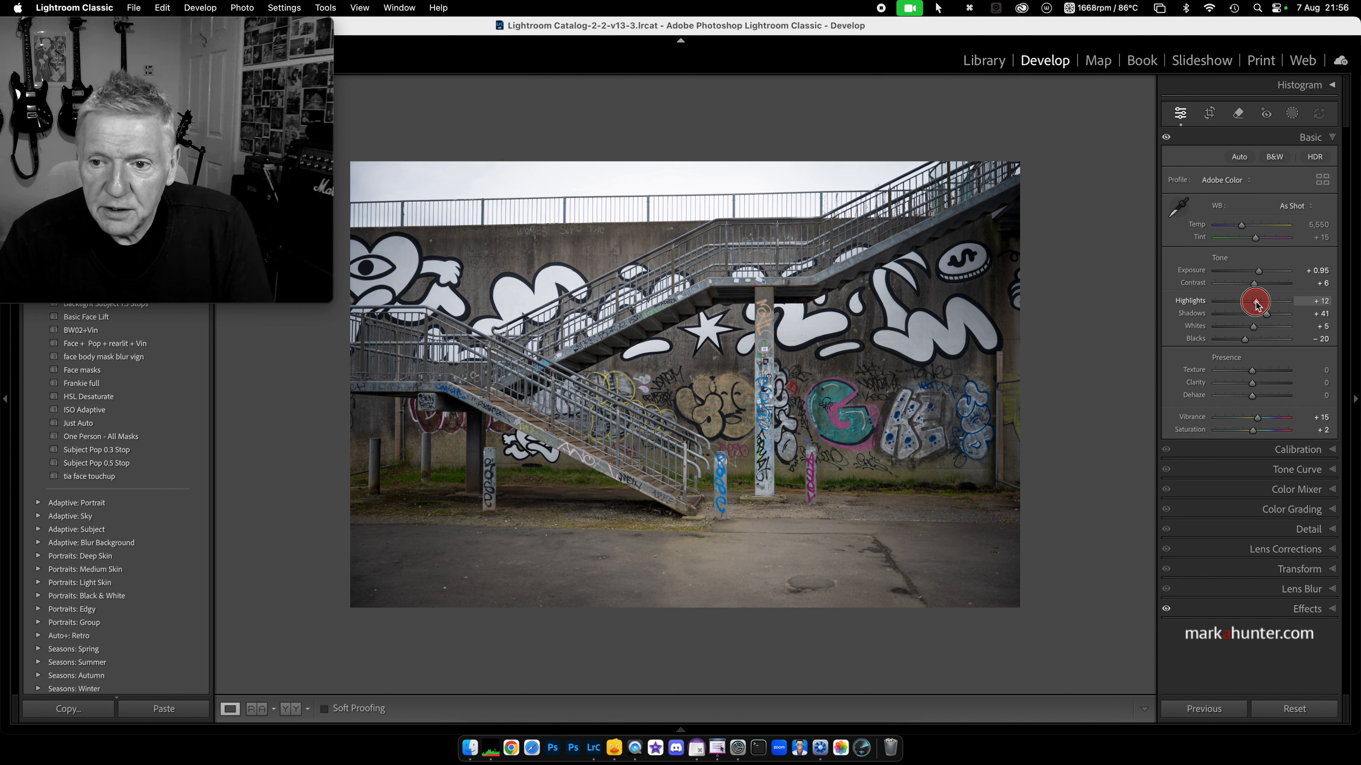
{"action": "left_click_drag", "start_coordinate": [1256, 303], "coordinate": [1288, 304]}
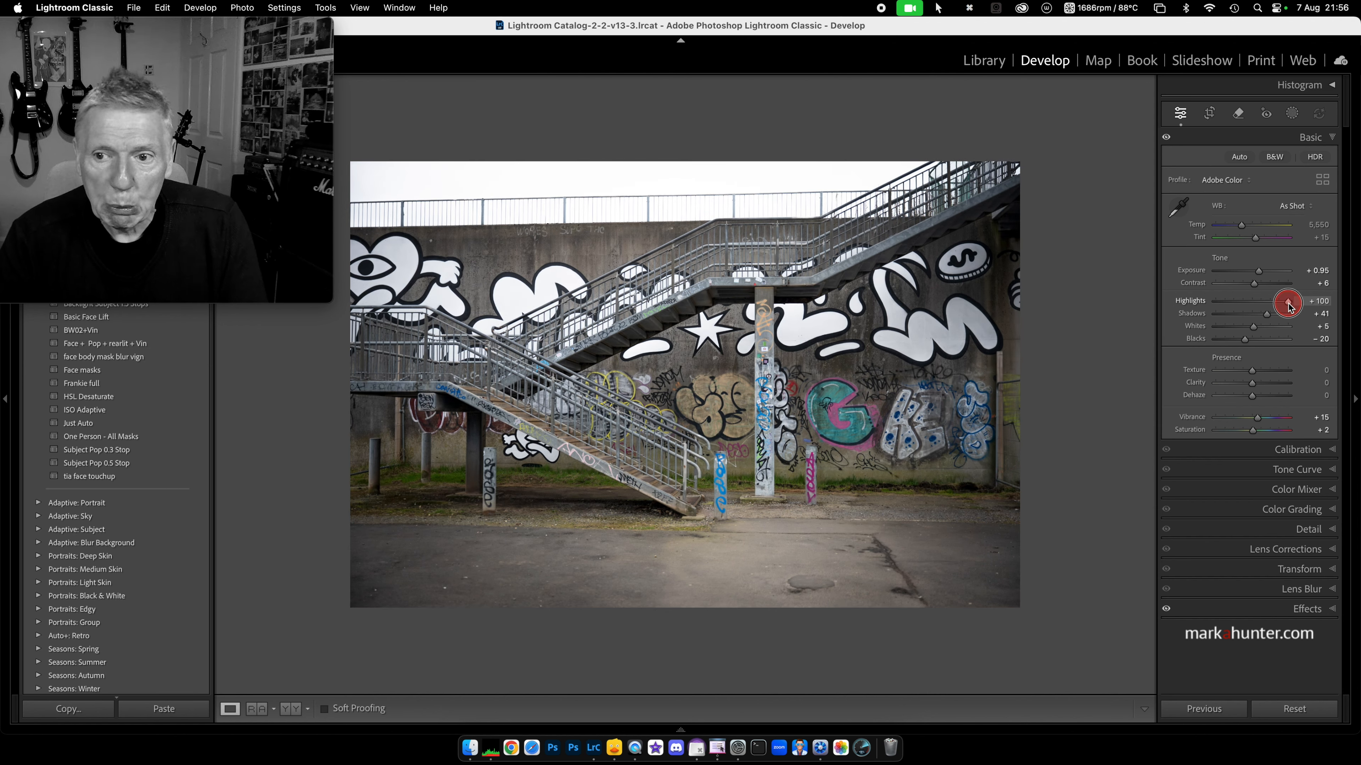
{"action": "left_click_drag", "start_coordinate": [1290, 304], "coordinate": [1257, 312]}
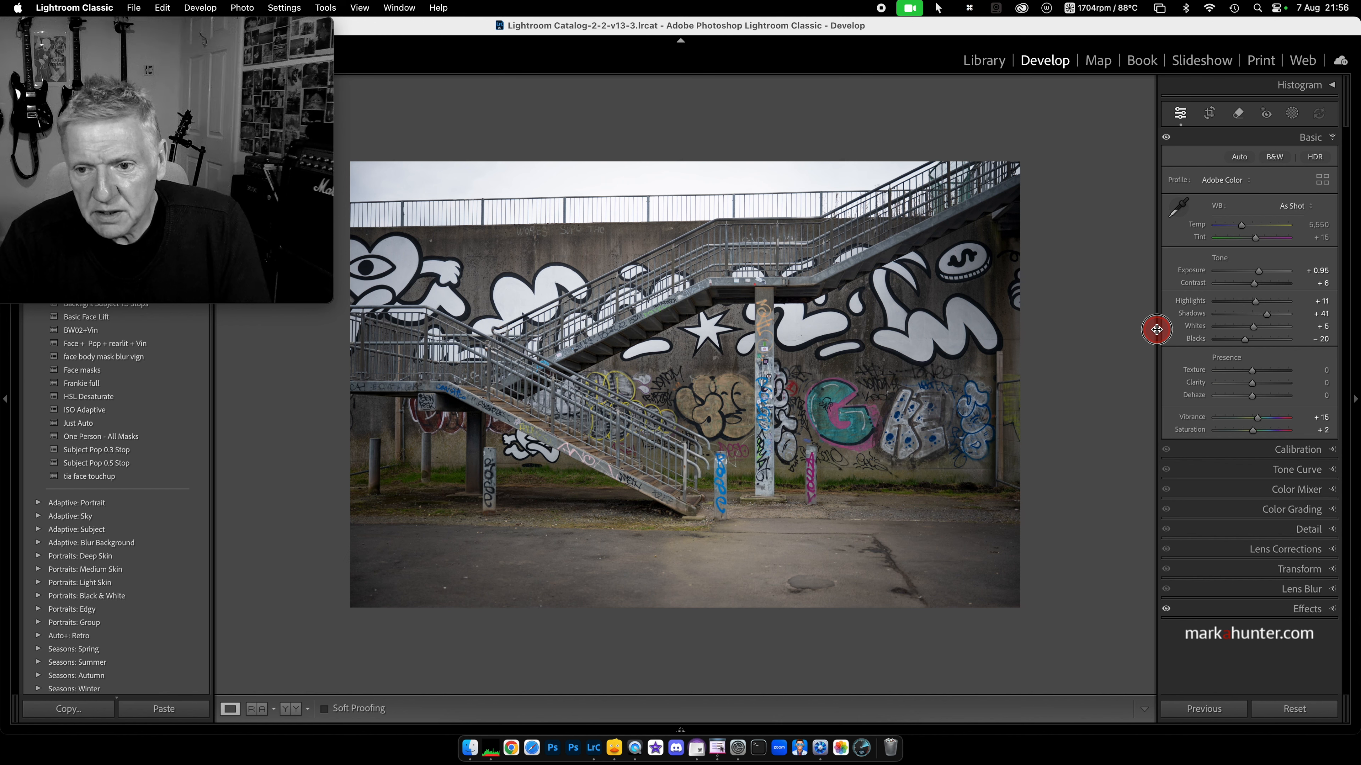
Step: Widen the right adjustments panel and sweep Highlights through its range, leaving it at +10
{"action": "left_click_drag", "start_coordinate": [1156, 330], "coordinate": [1021, 334]}
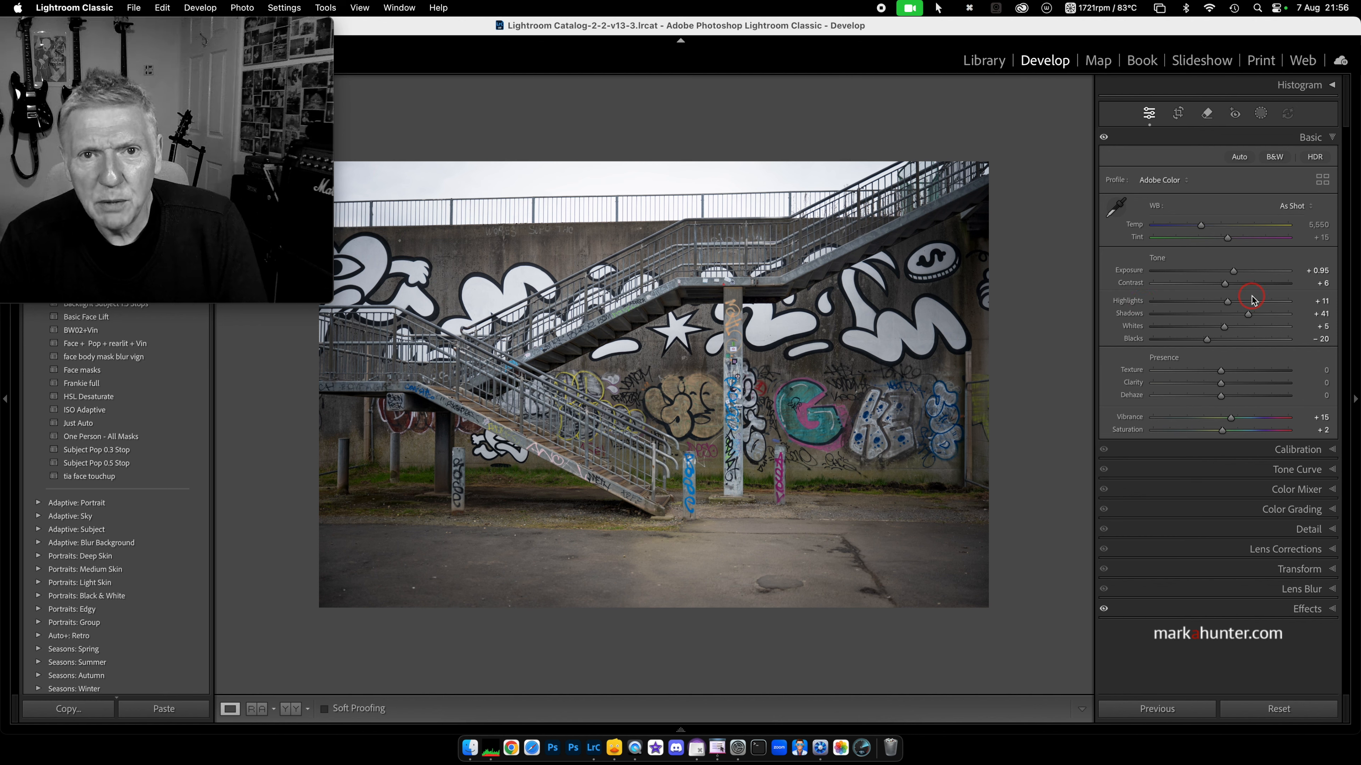
{"action": "left_click", "coordinate": [1227, 303]}
{"action": "mouse_move", "coordinate": [1228, 303]}
{"action": "left_mouse_down"}
{"action": "mouse_move", "coordinate": [1130, 304]}
{"action": "mouse_move", "coordinate": [1302, 308]}
{"action": "mouse_move", "coordinate": [1151, 306]}
{"action": "mouse_move", "coordinate": [1240, 305]}
{"action": "mouse_move", "coordinate": [1227, 304]}
{"action": "left_mouse_up"}
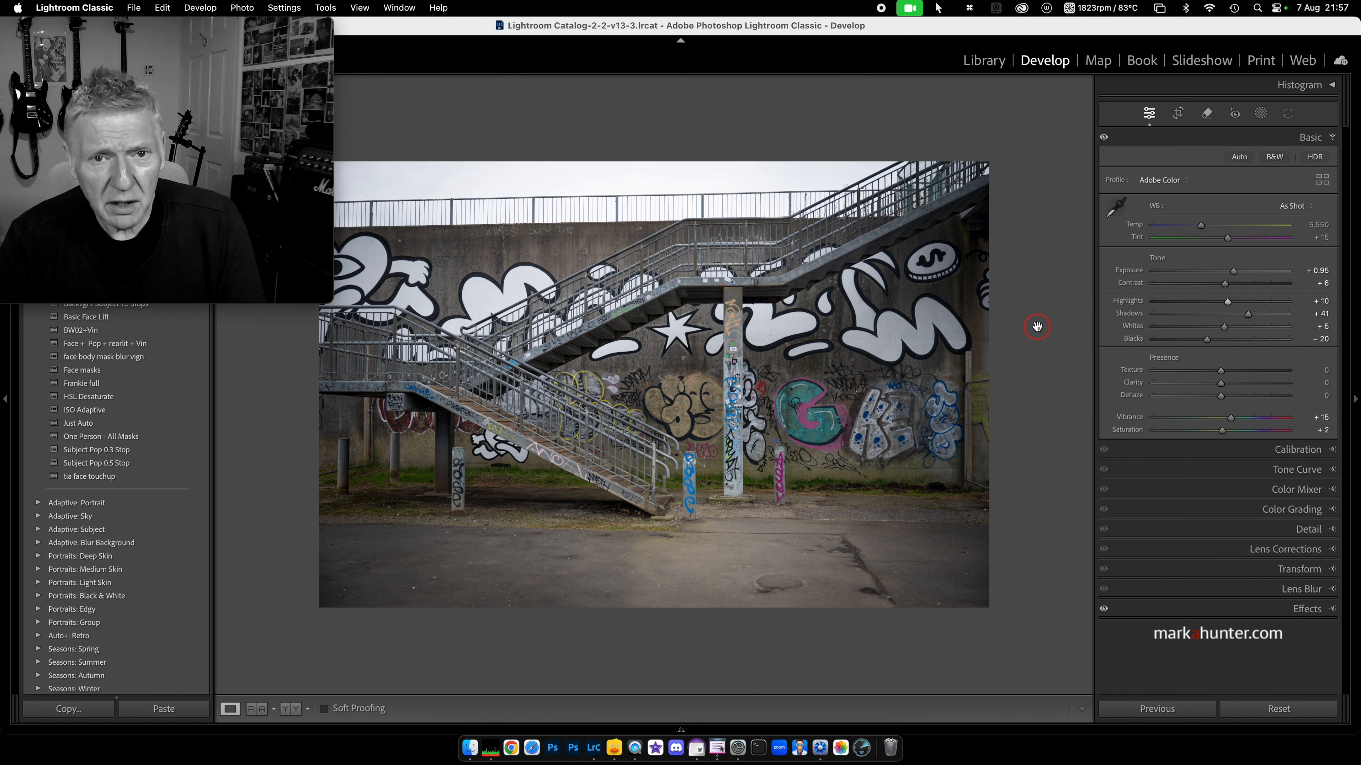
{"action": "right_click", "coordinate": [1027, 316]}
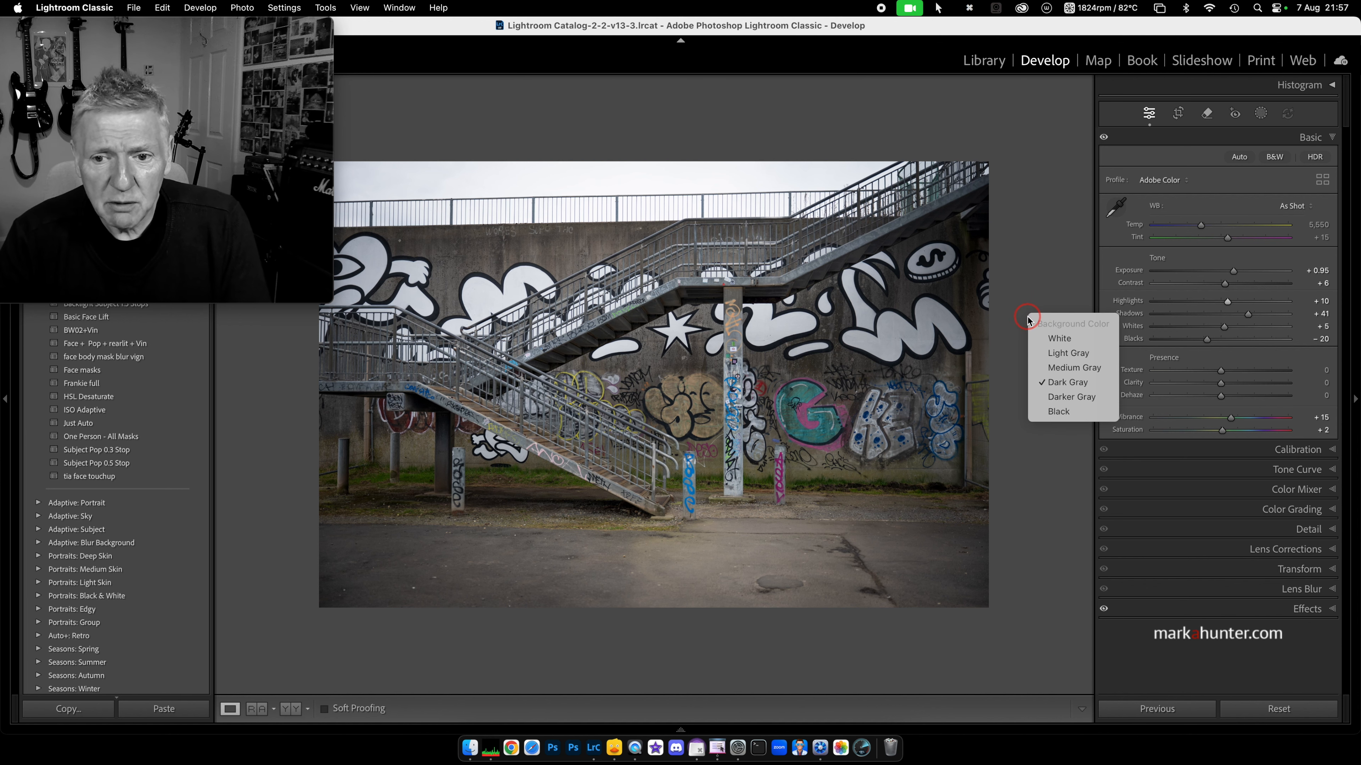
{"action": "left_click", "coordinate": [1051, 339]}
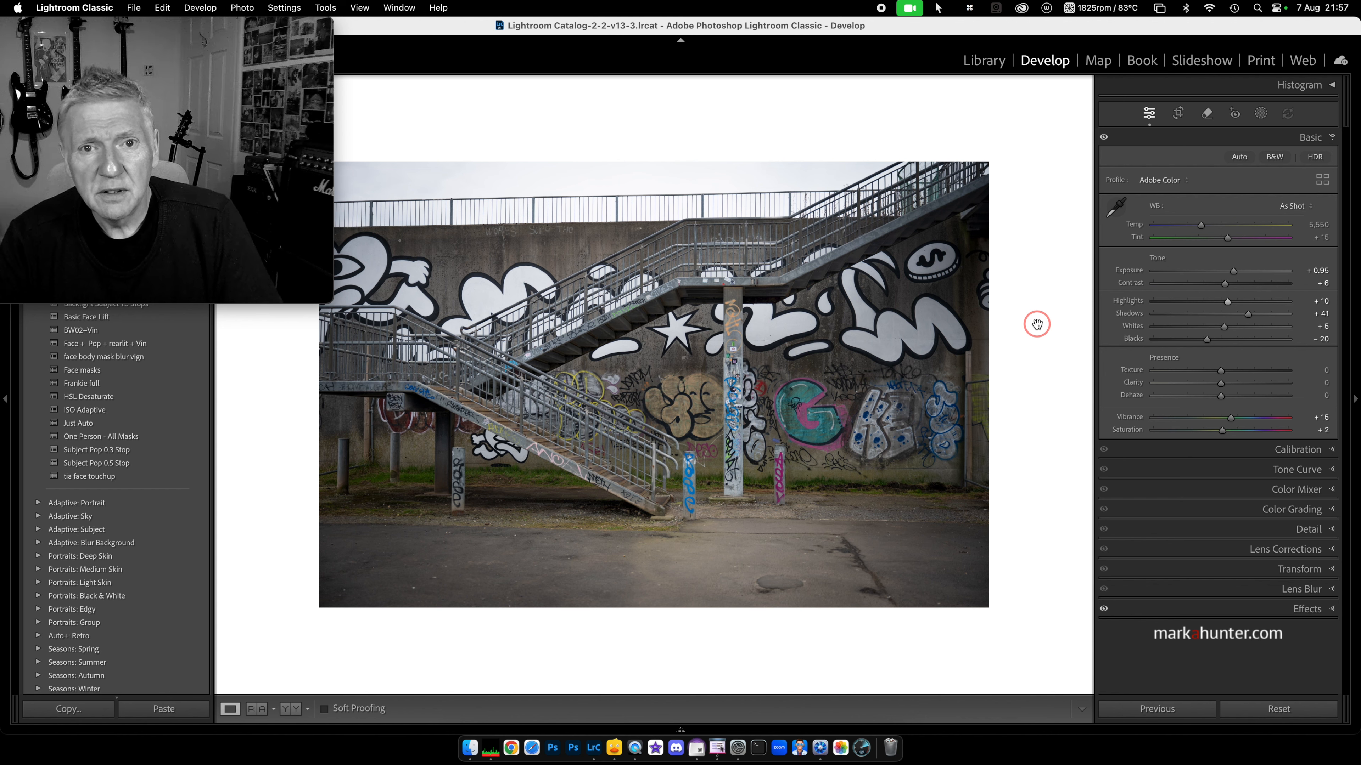
{"action": "right_click", "coordinate": [1037, 324]}
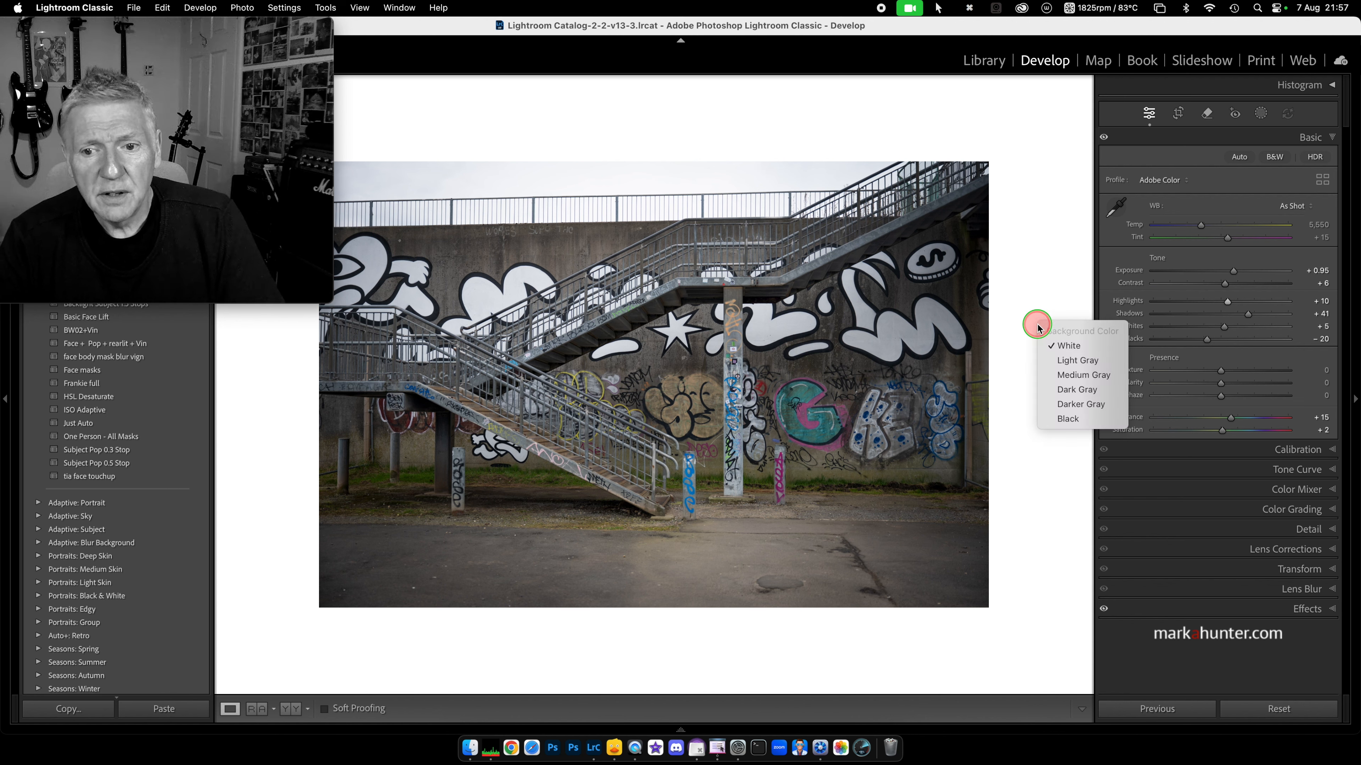
{"action": "left_click", "coordinate": [1066, 419]}
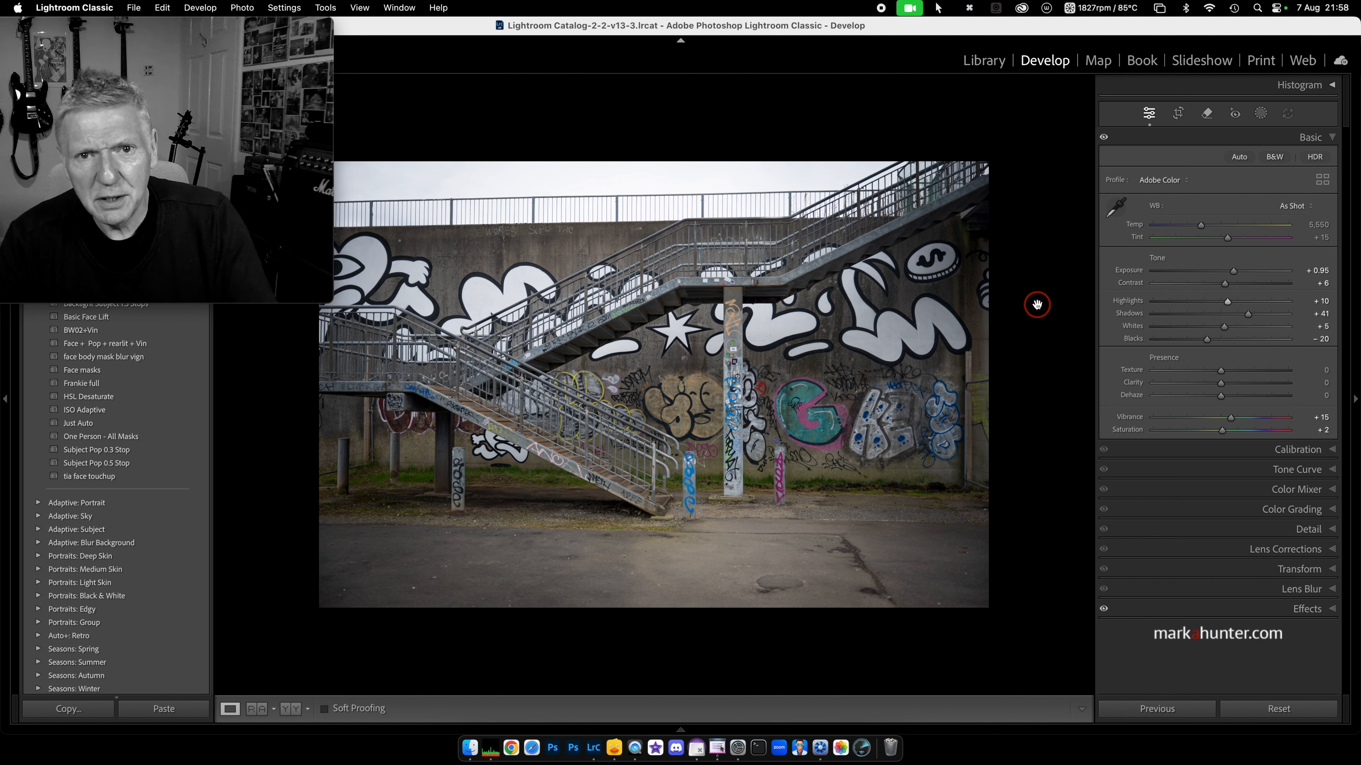
{"action": "right_click", "coordinate": [1036, 305]}
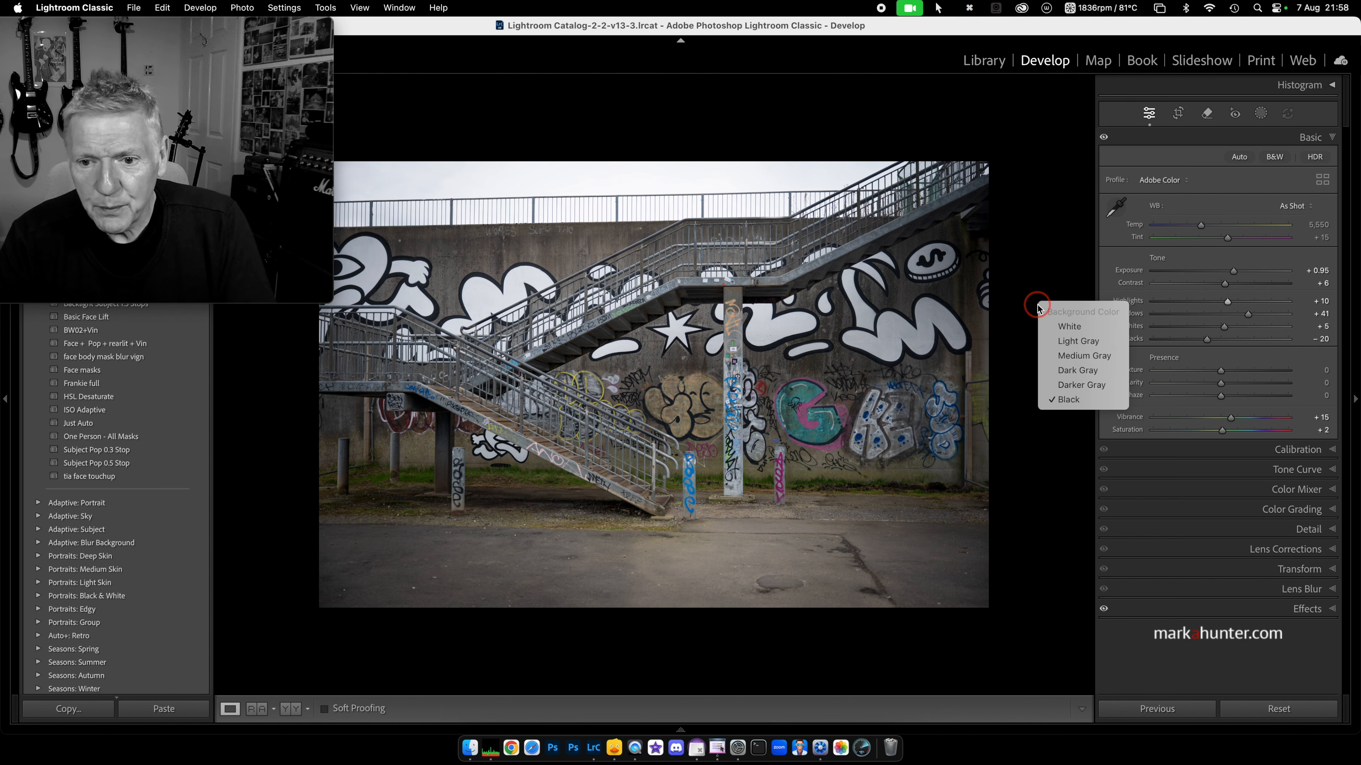
{"action": "left_click", "coordinate": [1069, 371]}
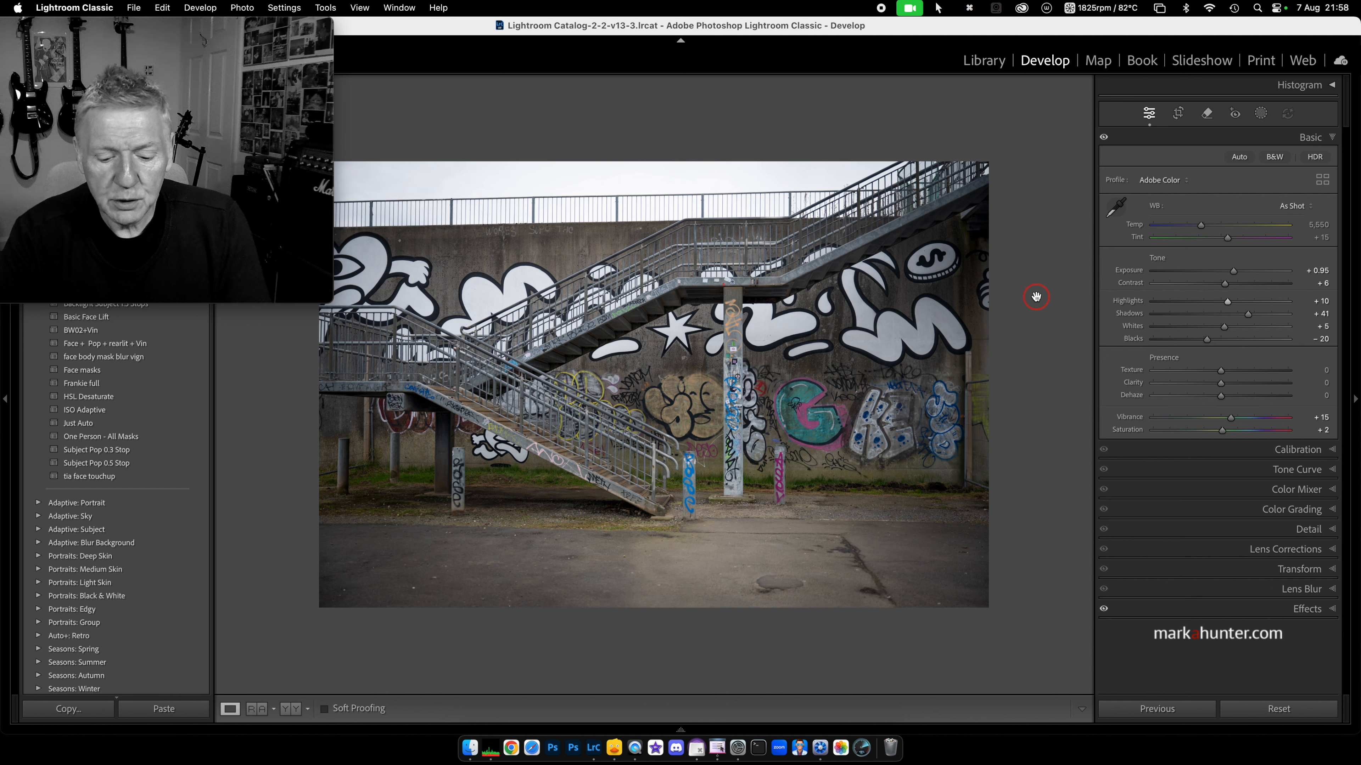
{"action": "key", "text": "l"}
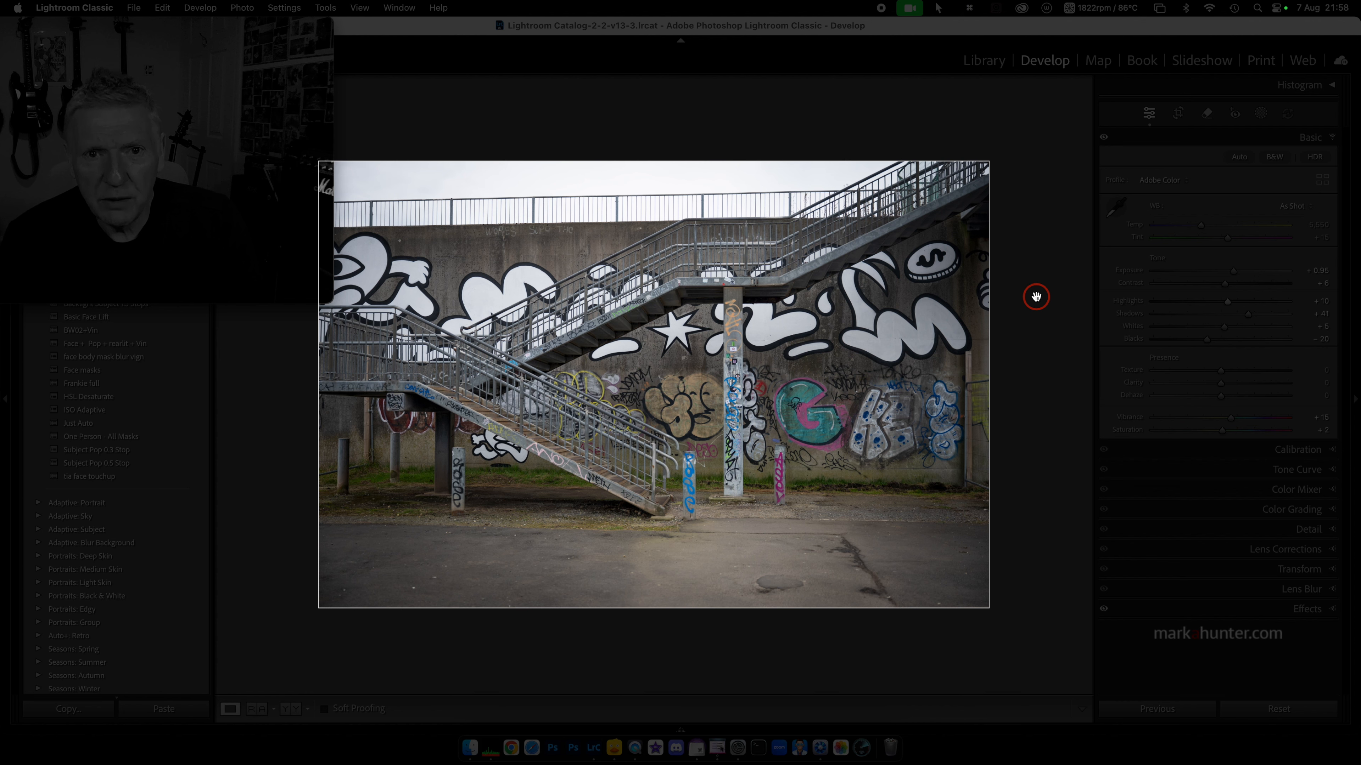
{"action": "mouse_move", "coordinate": [98, 113]}
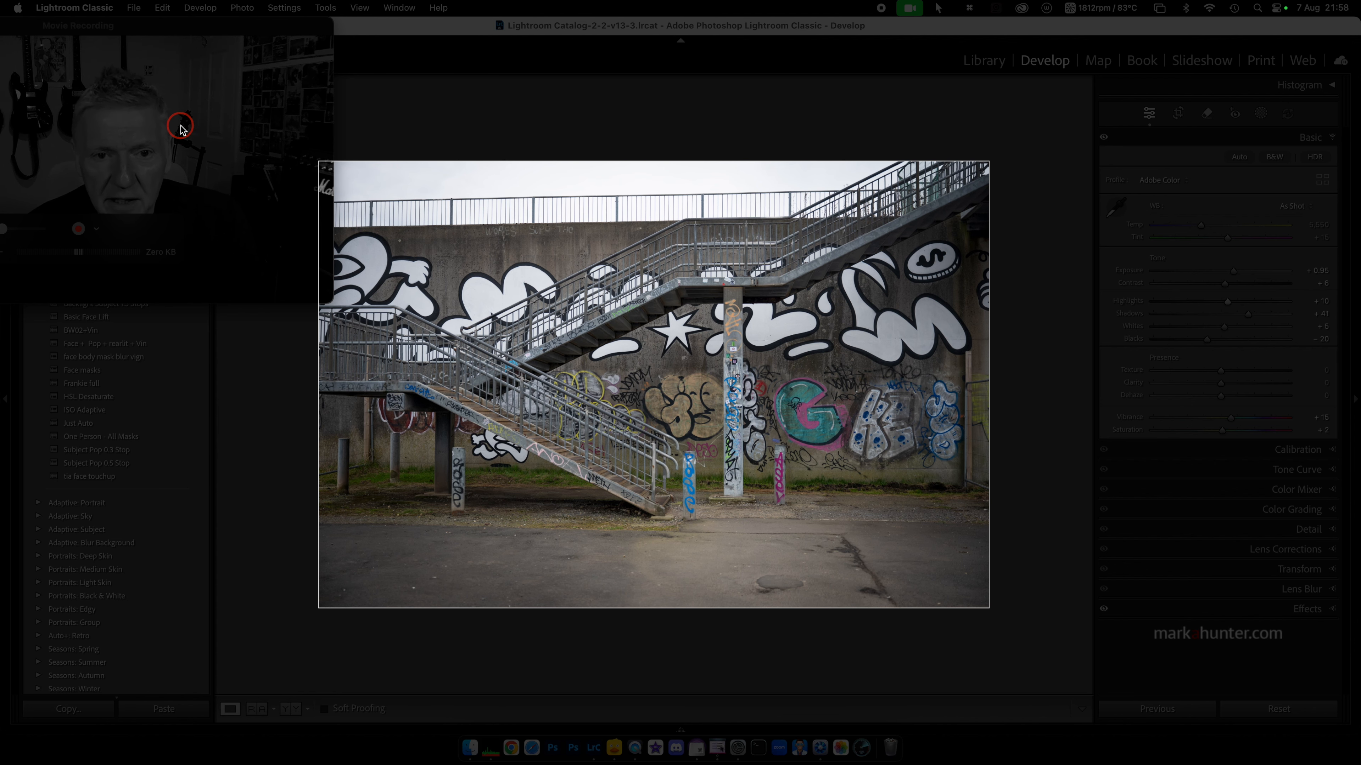
{"action": "key", "text": "l"}
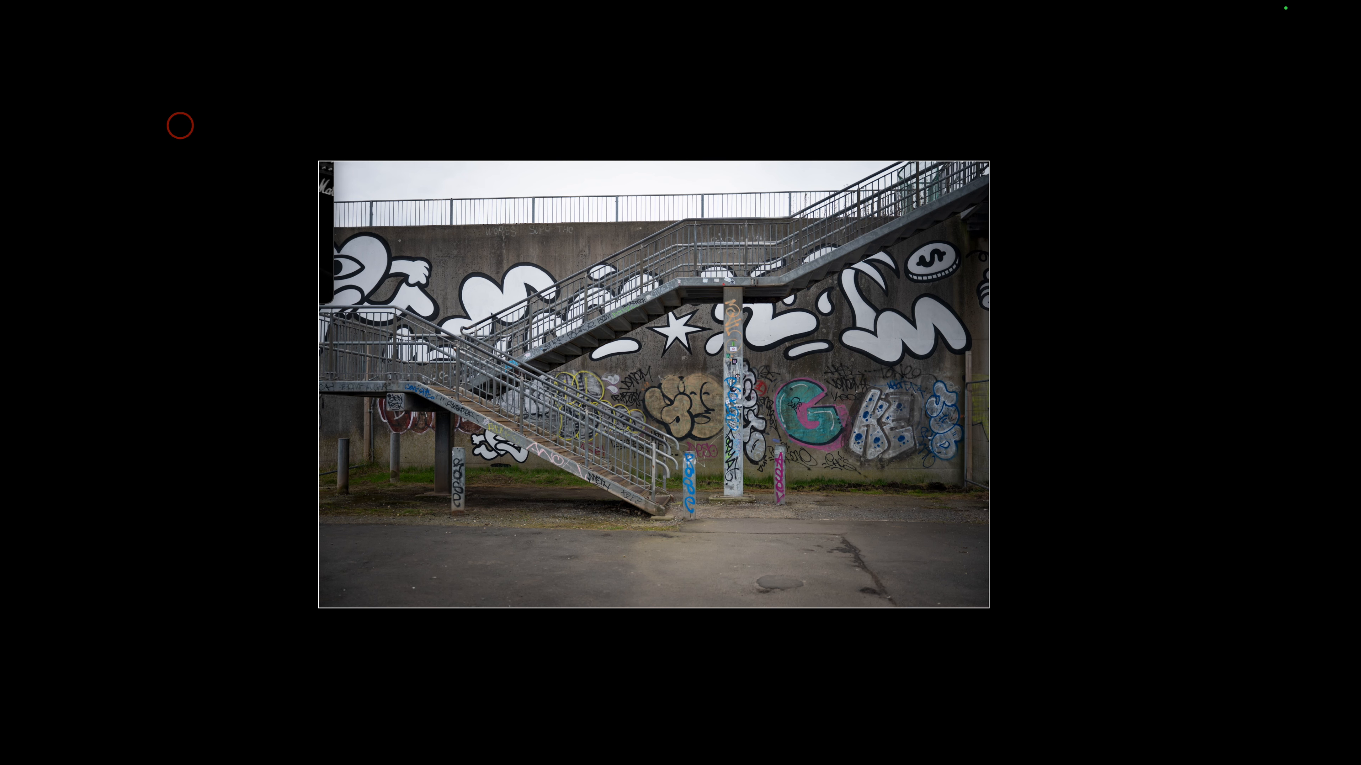
{"action": "key", "text": "l"}
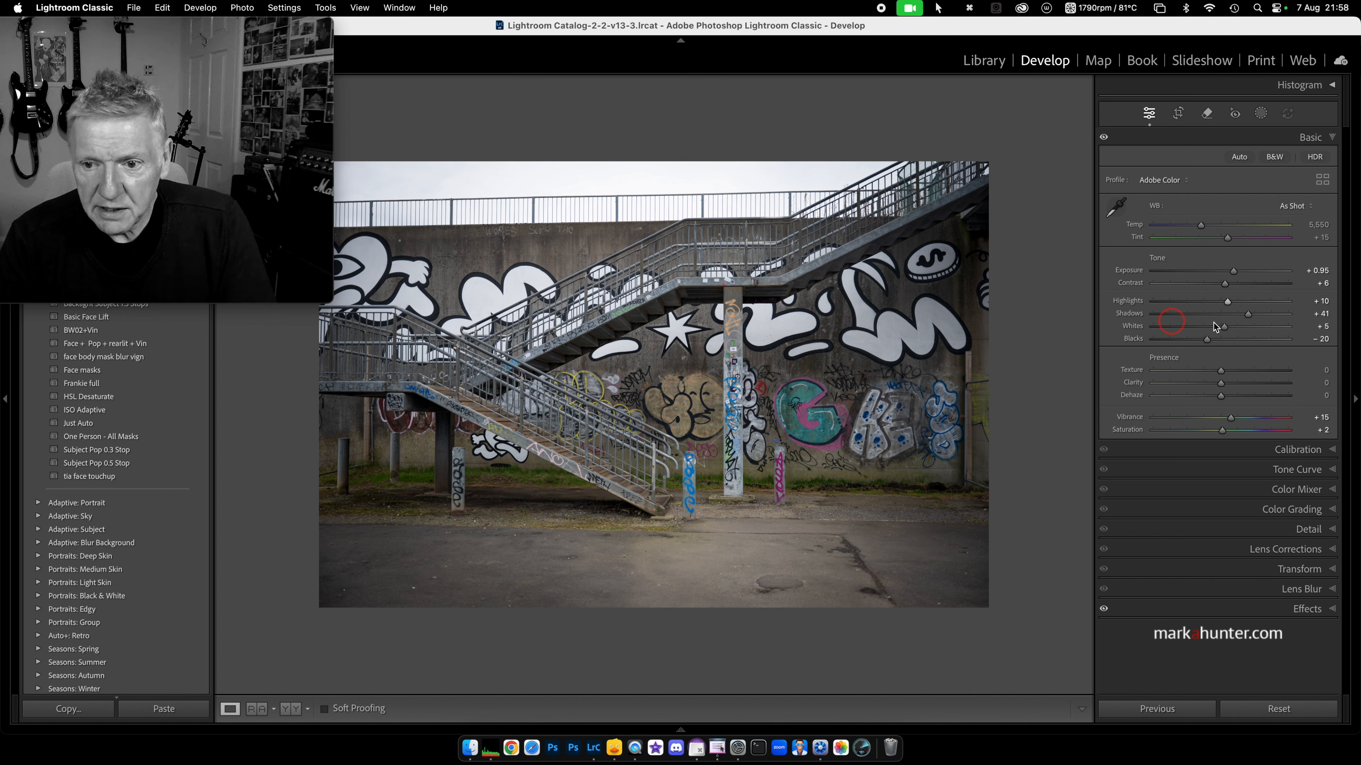
Step: Raise Clarity to +30, toggle the before view, then show Before/After side by side
{"action": "left_click_drag", "start_coordinate": [1221, 382], "coordinate": [1242, 384]}
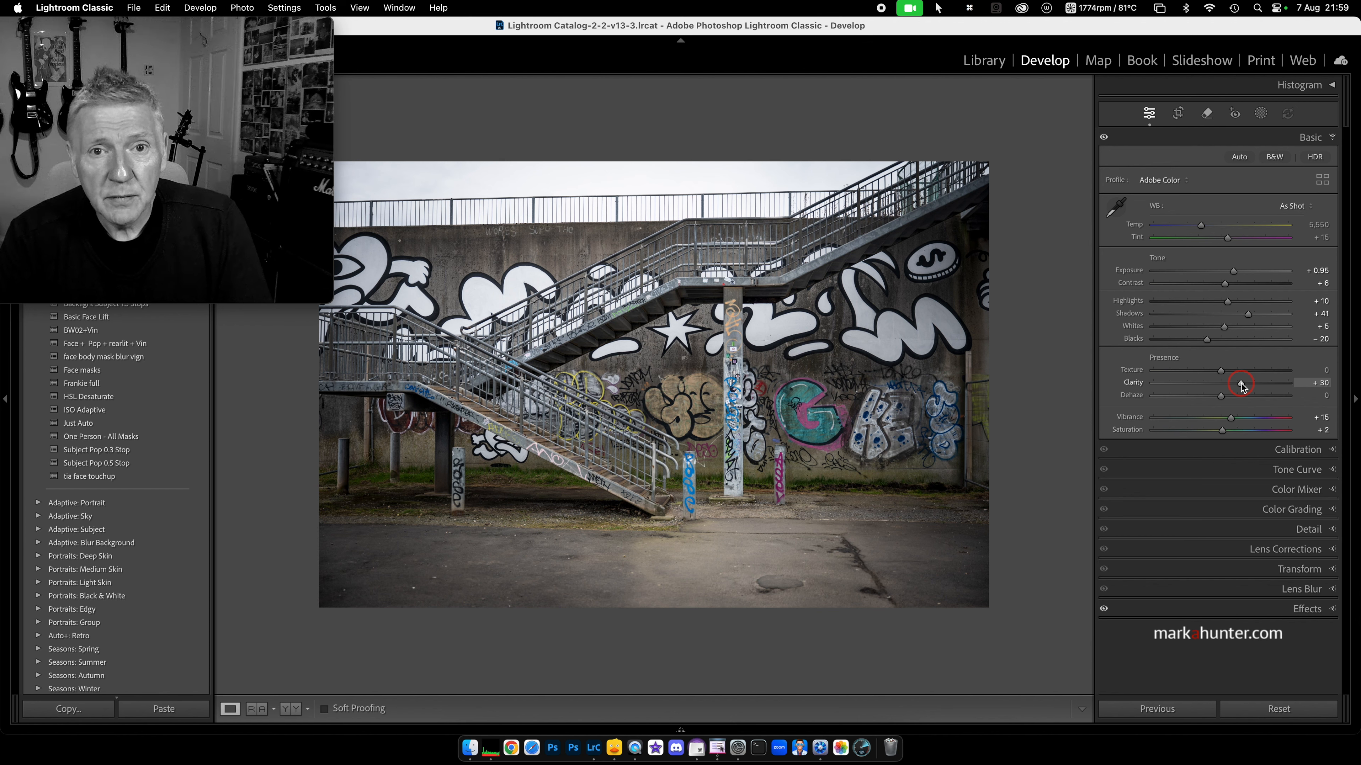
{"action": "key", "text": "backslash"}
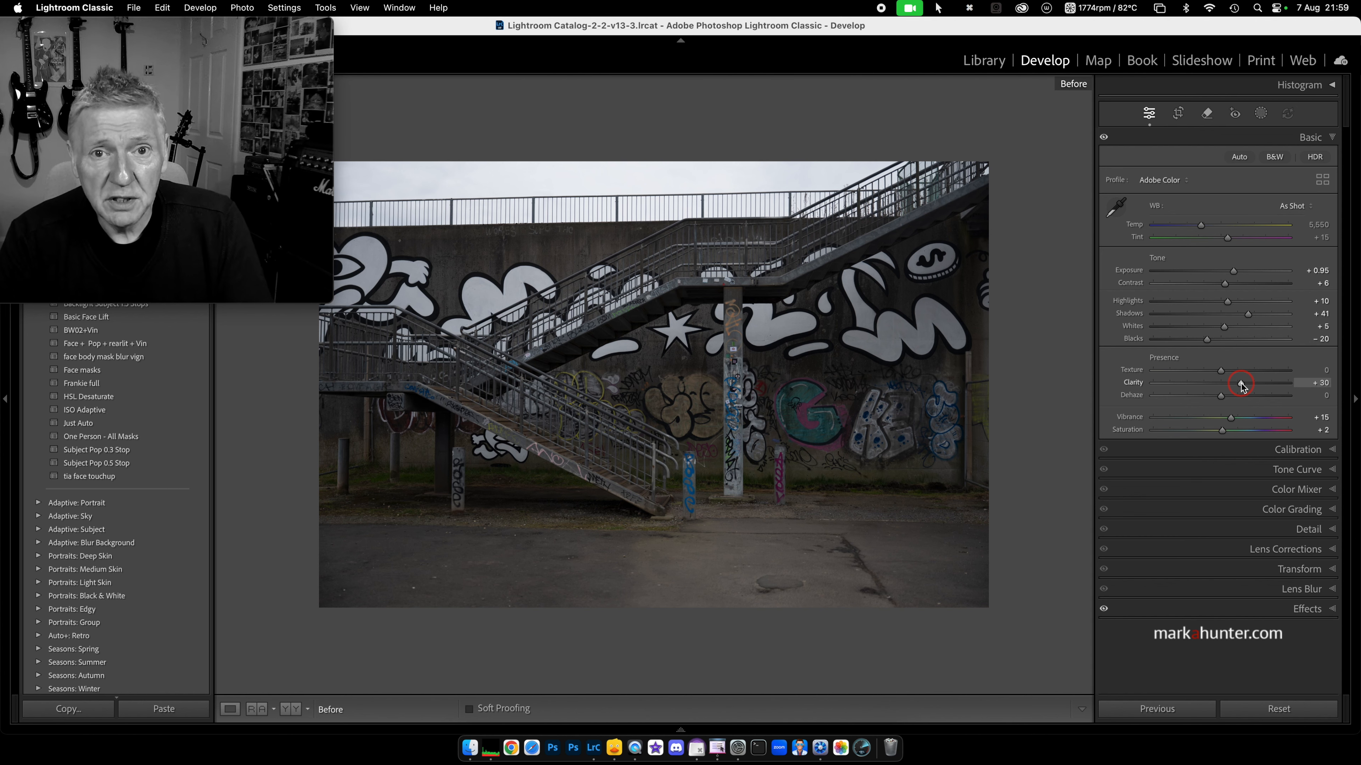
{"action": "key", "text": "backslash"}
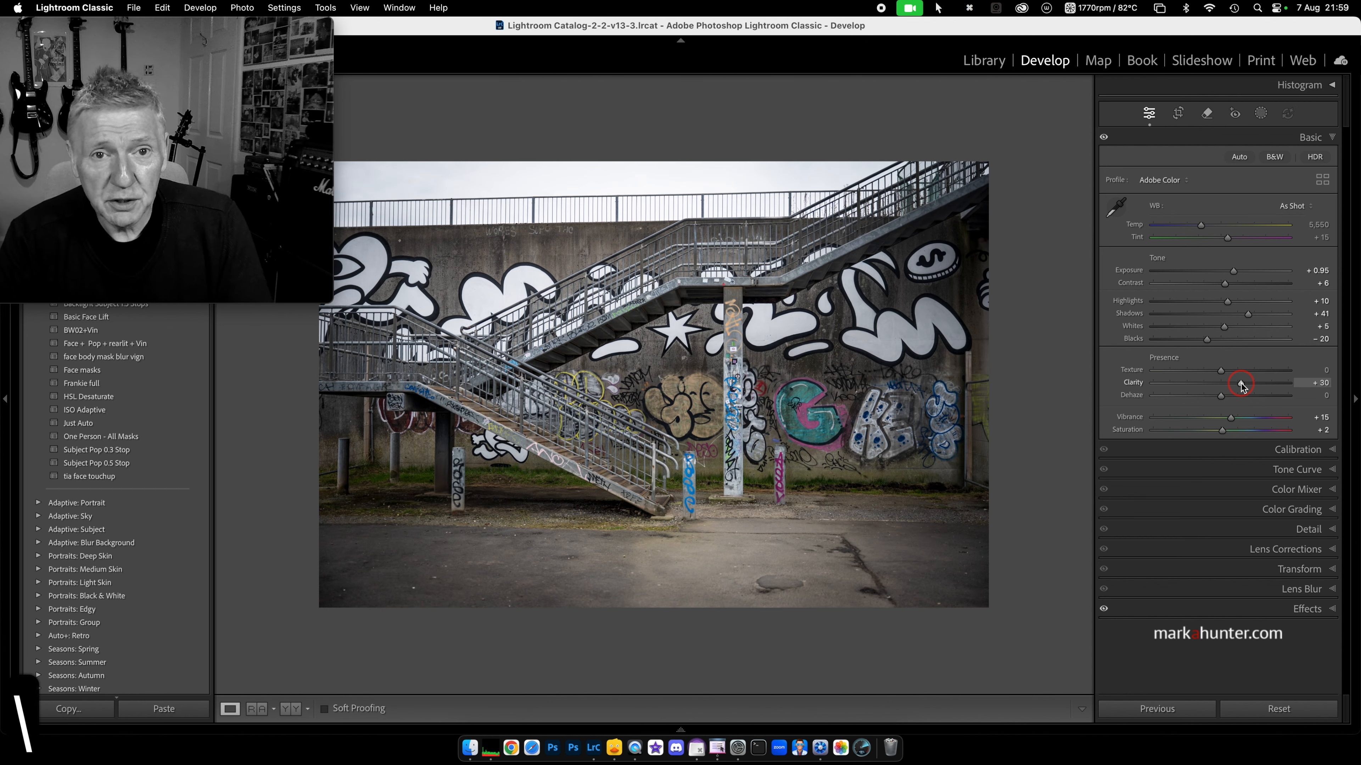
{"action": "key", "text": "backslash"}
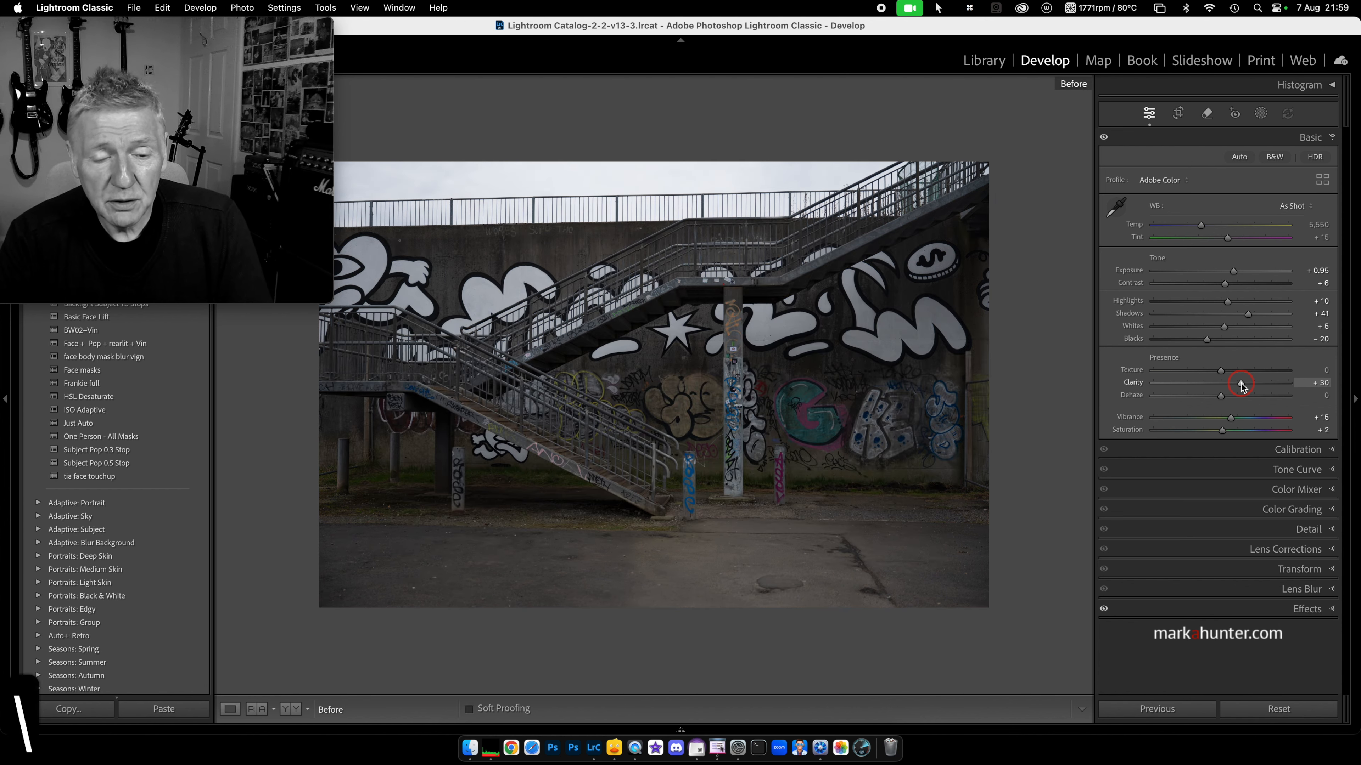
{"action": "key", "text": "backslash"}
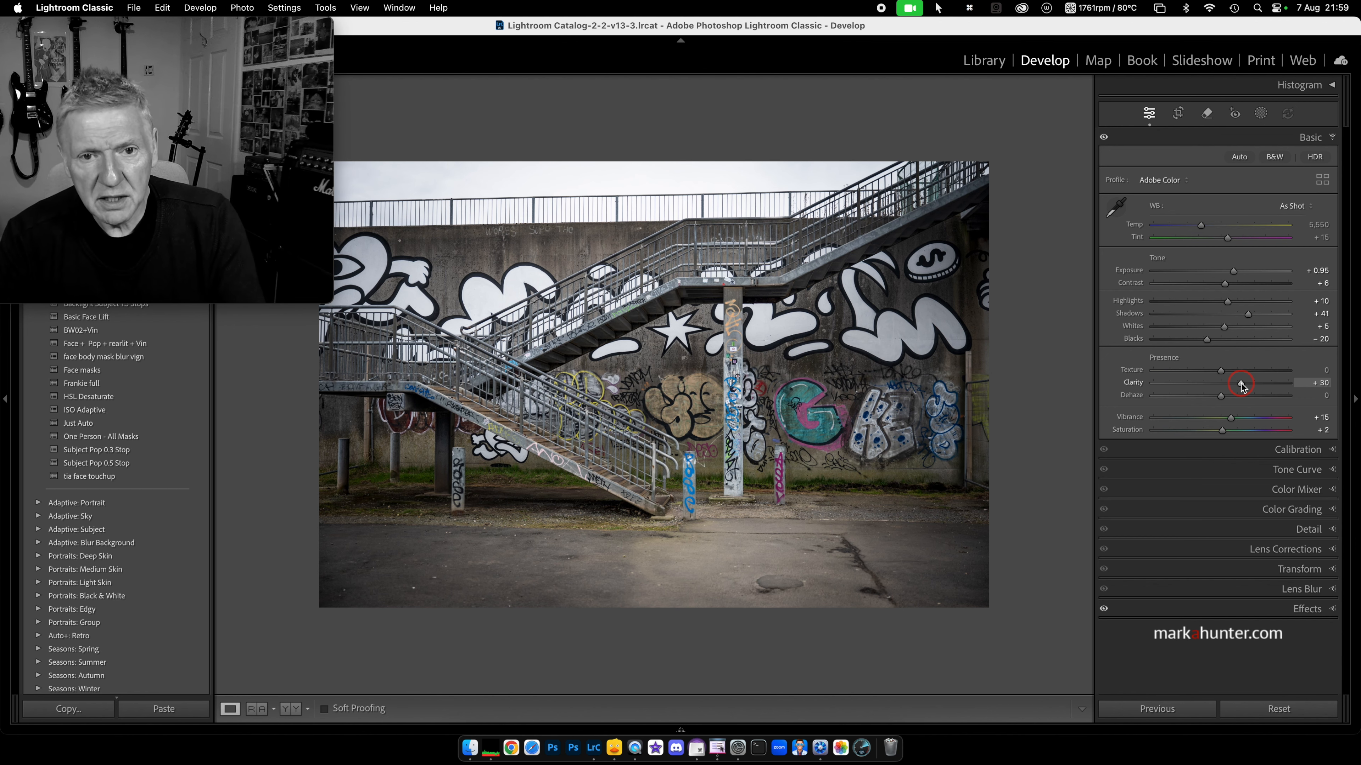
{"action": "key", "text": "y"}
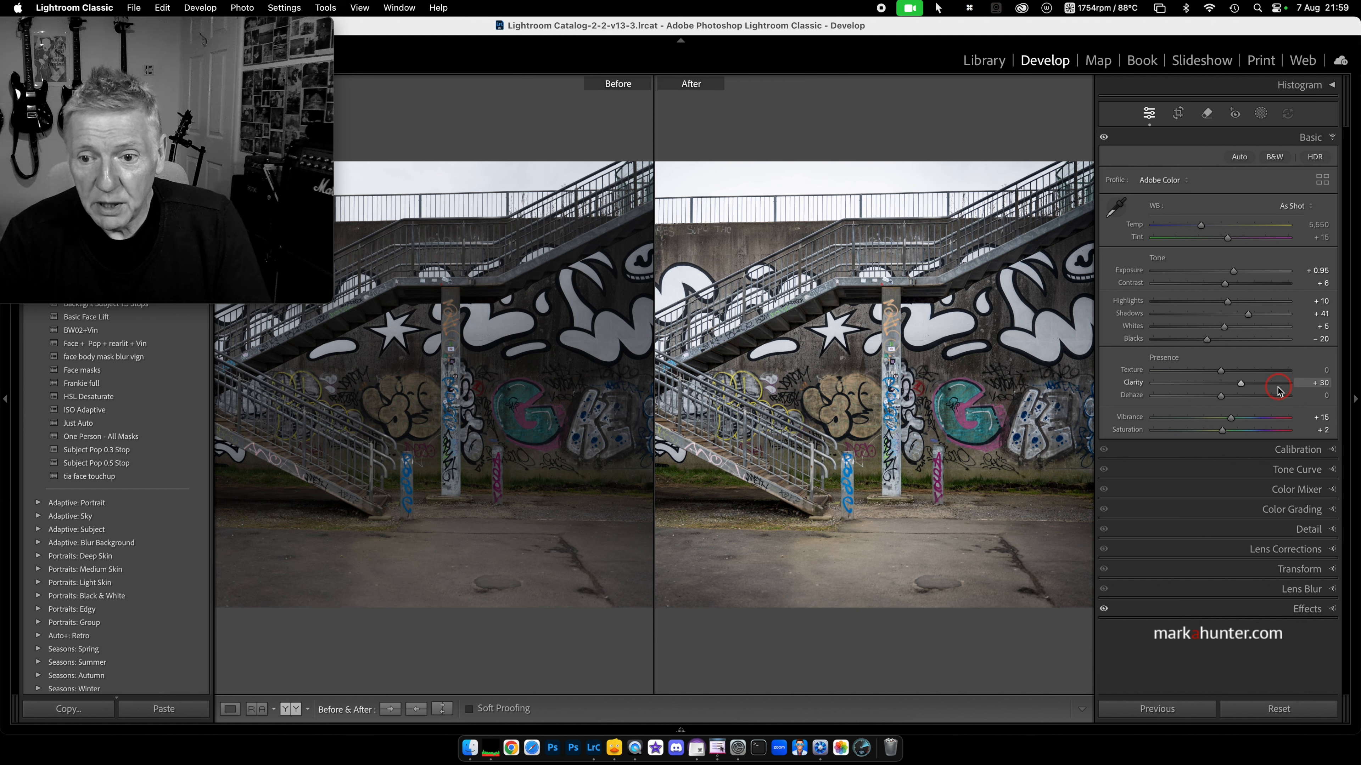
Step: Increase the stairway's Clarity to +46 and return to the single-image Loupe view
{"action": "left_click_drag", "start_coordinate": [1242, 385], "coordinate": [1226, 432]}
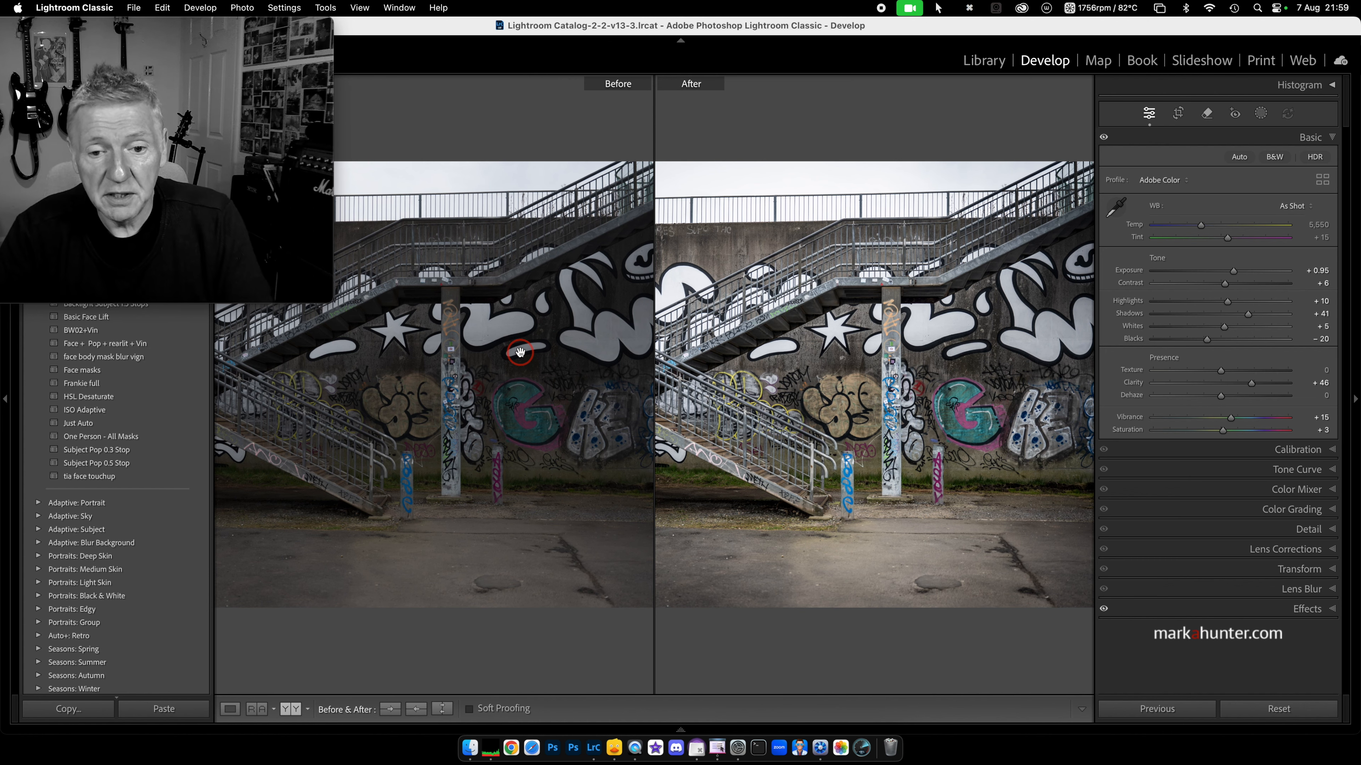
{"action": "key", "text": "y"}
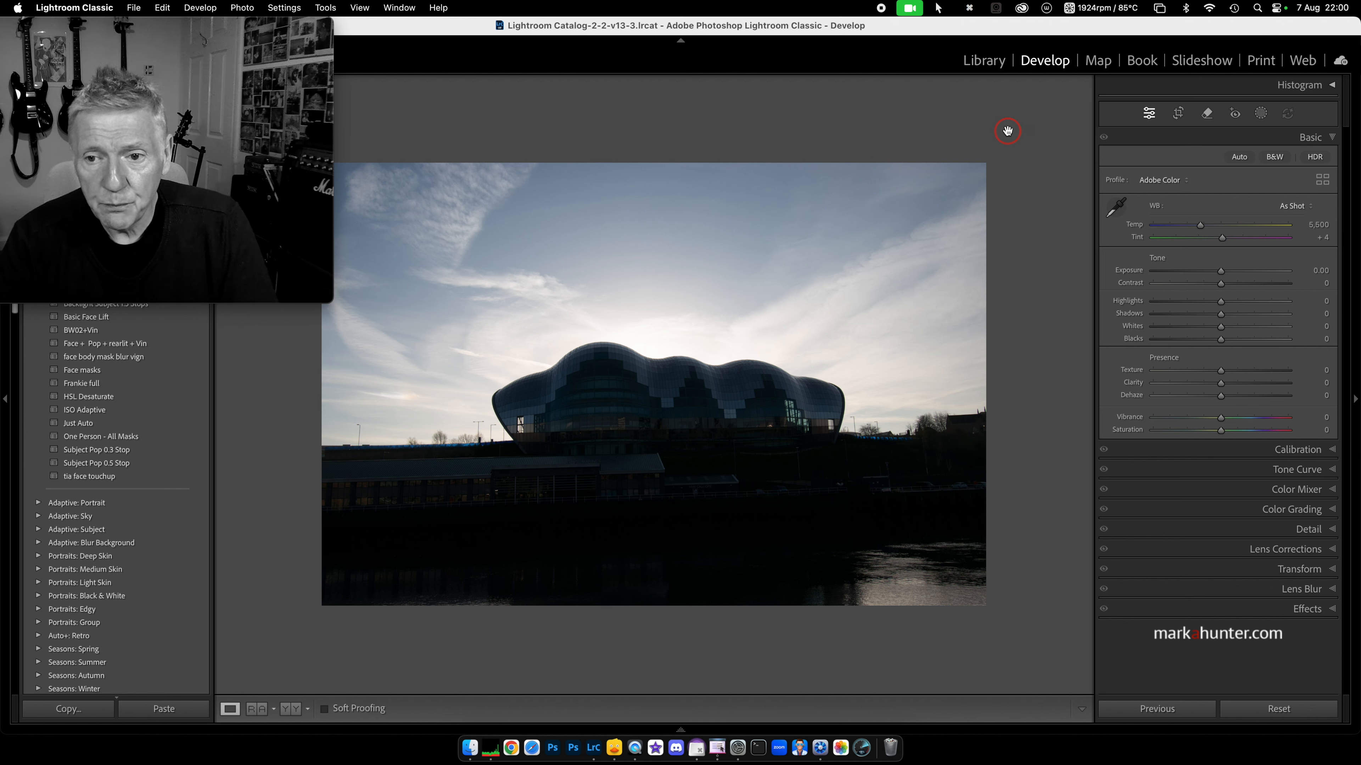
{"action": "left_click", "coordinate": [1240, 158]}
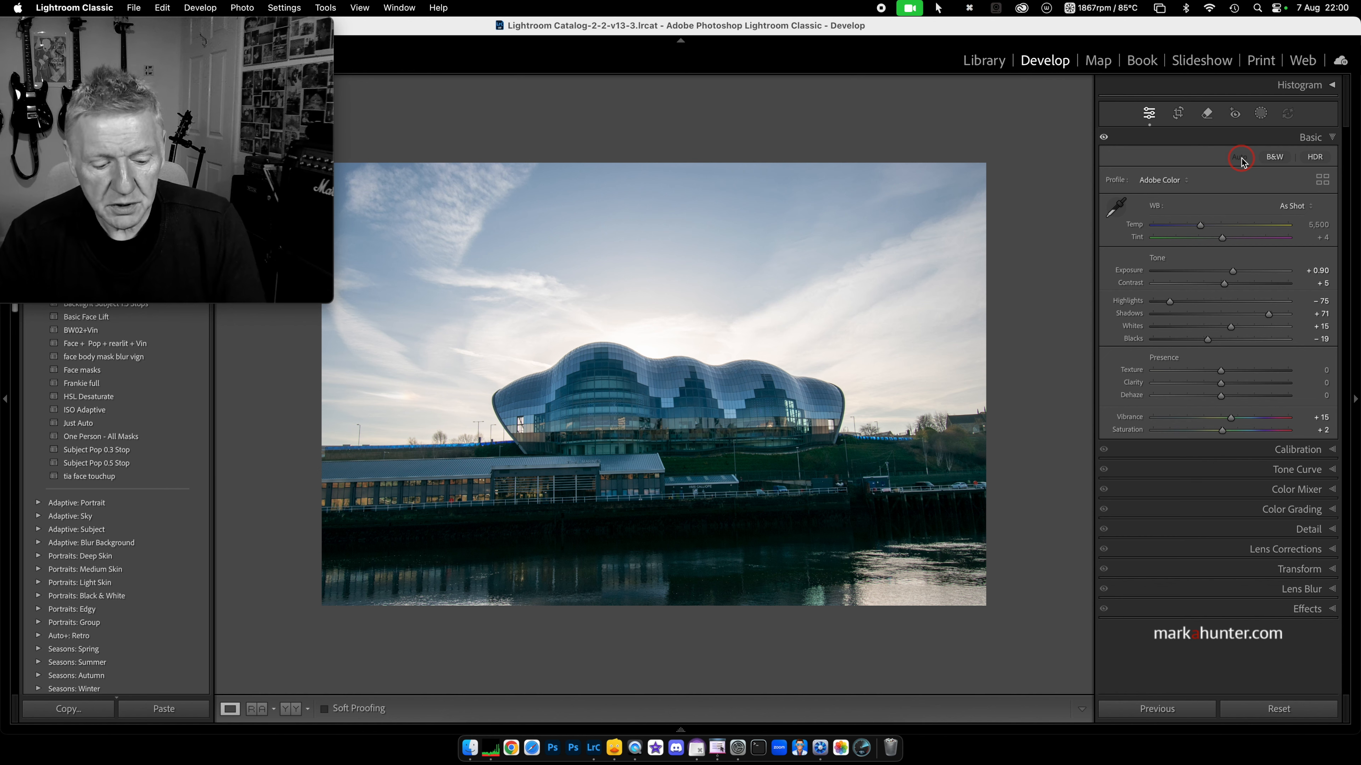
{"action": "key", "text": "super+z"}
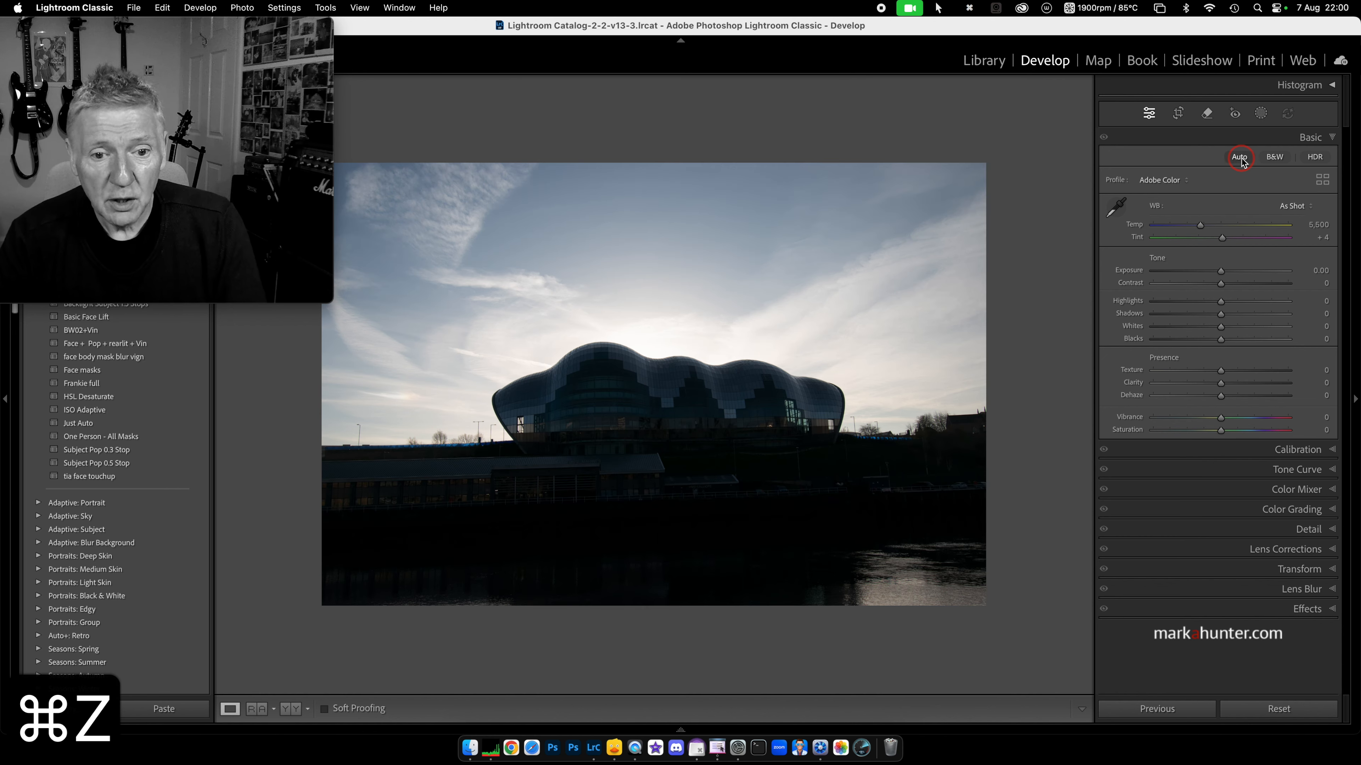
{"action": "left_click", "coordinate": [1240, 157]}
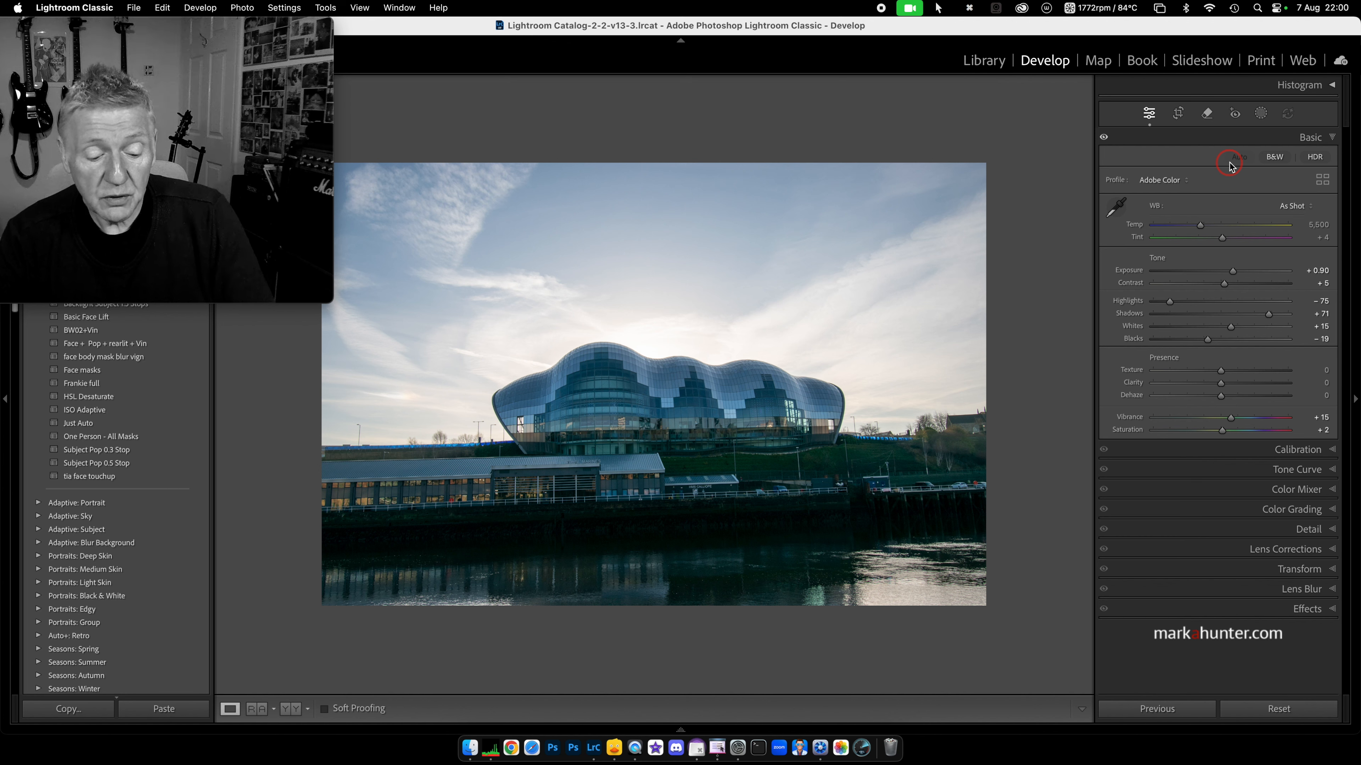
{"action": "key", "text": "super+z"}
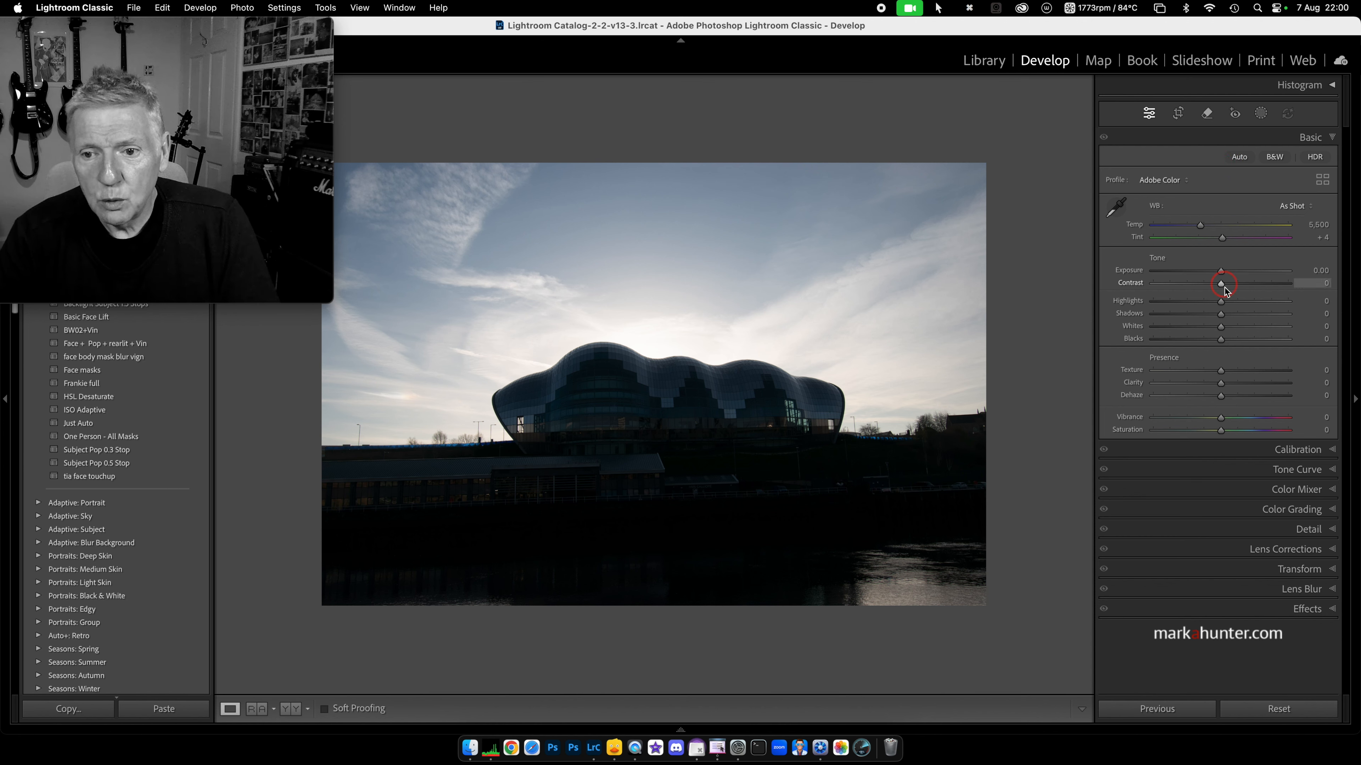
Step: Give the Sage building photo Highlights -72, Temp 9,829 and Clarity +37
{"action": "left_click_drag", "start_coordinate": [1221, 303], "coordinate": [1172, 301]}
{"action": "left_click_drag", "start_coordinate": [1200, 227], "coordinate": [1246, 226]}
{"action": "left_click", "coordinate": [1222, 384]}
{"action": "left_click_drag", "start_coordinate": [1223, 385], "coordinate": [1248, 385]}
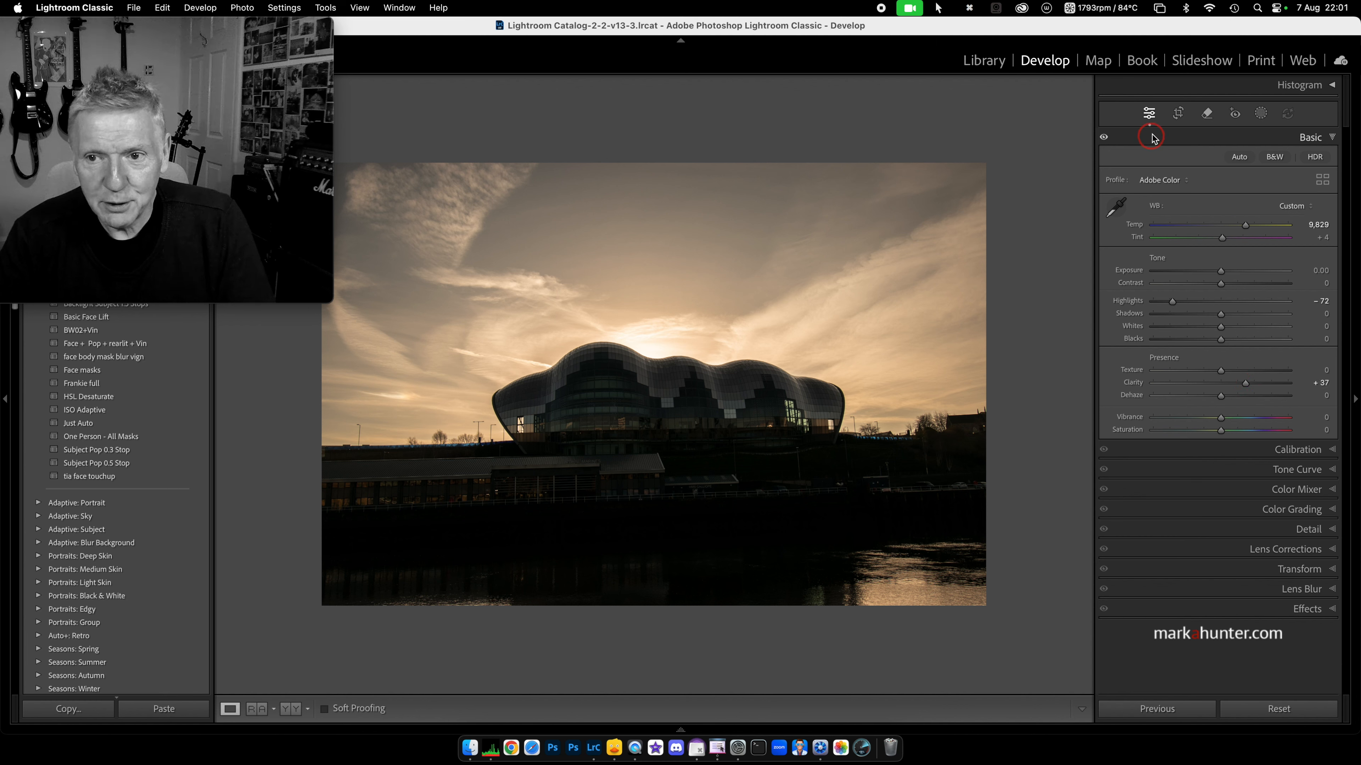
{"action": "left_click", "coordinate": [1178, 114]}
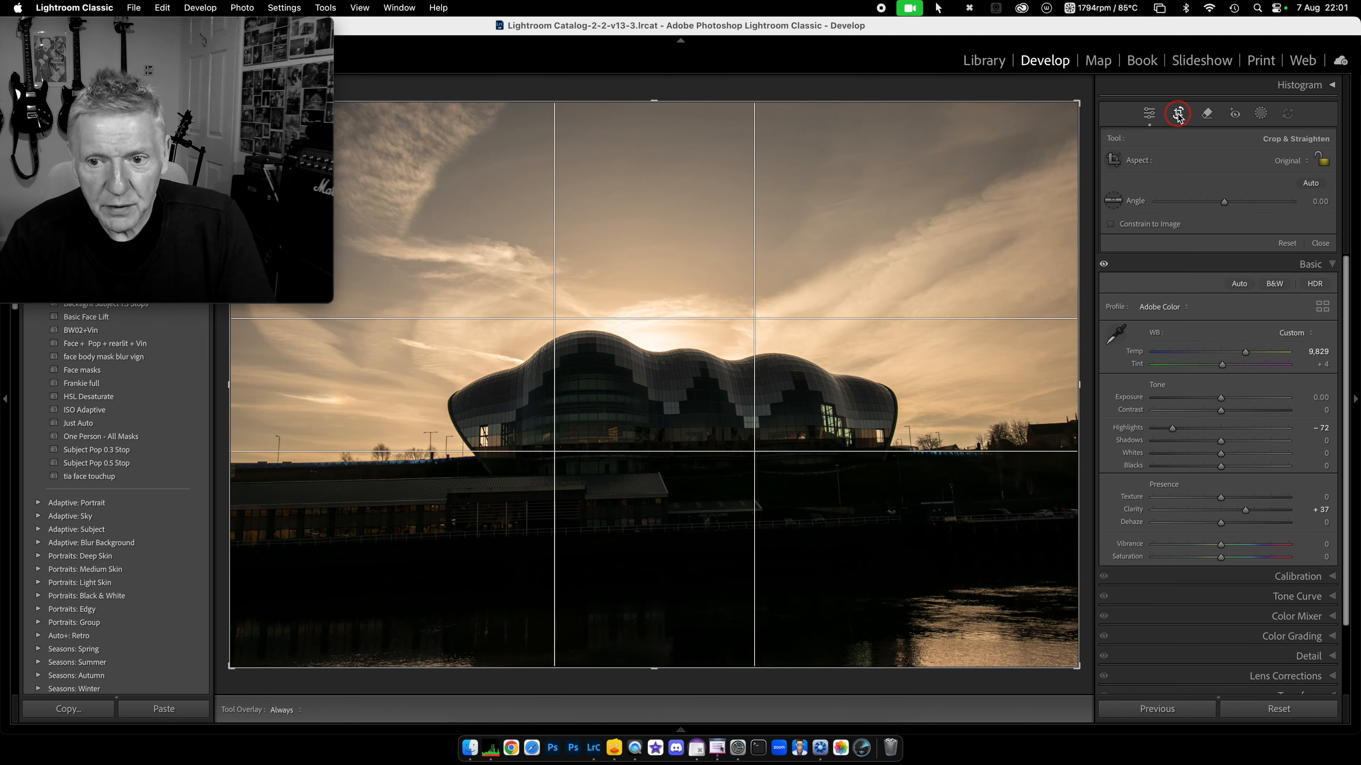
Step: Level the horizon 0.90° with the Angle straighten tool, then lift Shadows to +67
{"action": "left_click", "coordinate": [1113, 201]}
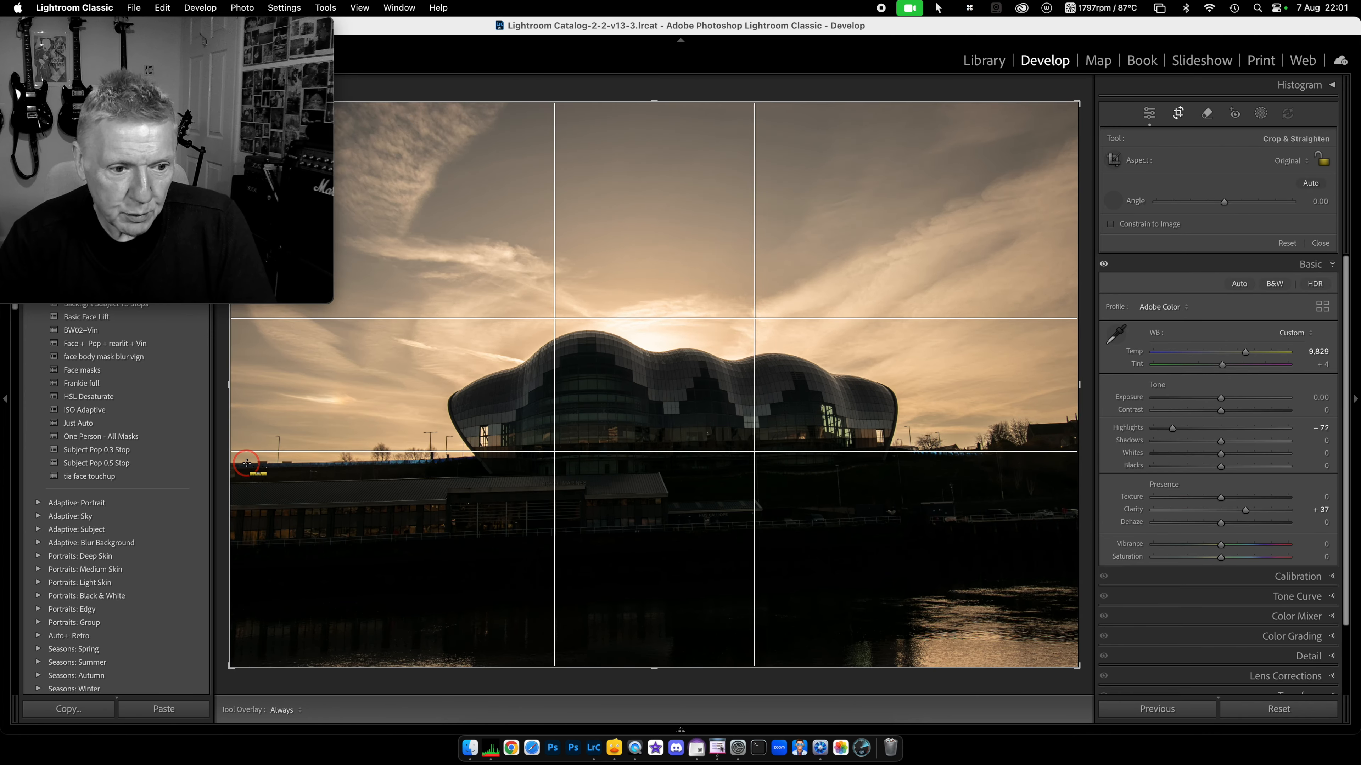
{"action": "left_click_drag", "start_coordinate": [247, 463], "coordinate": [471, 461]}
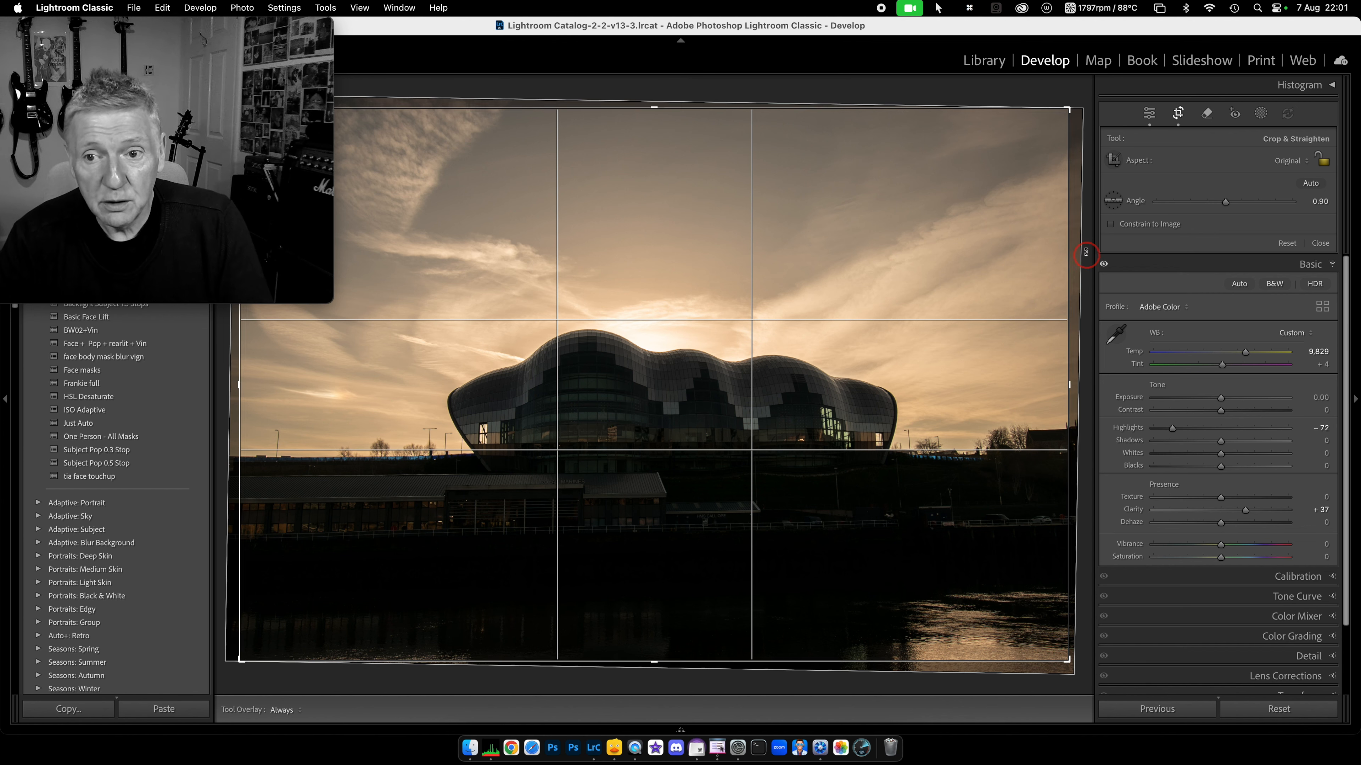
{"action": "left_click", "coordinate": [1181, 113]}
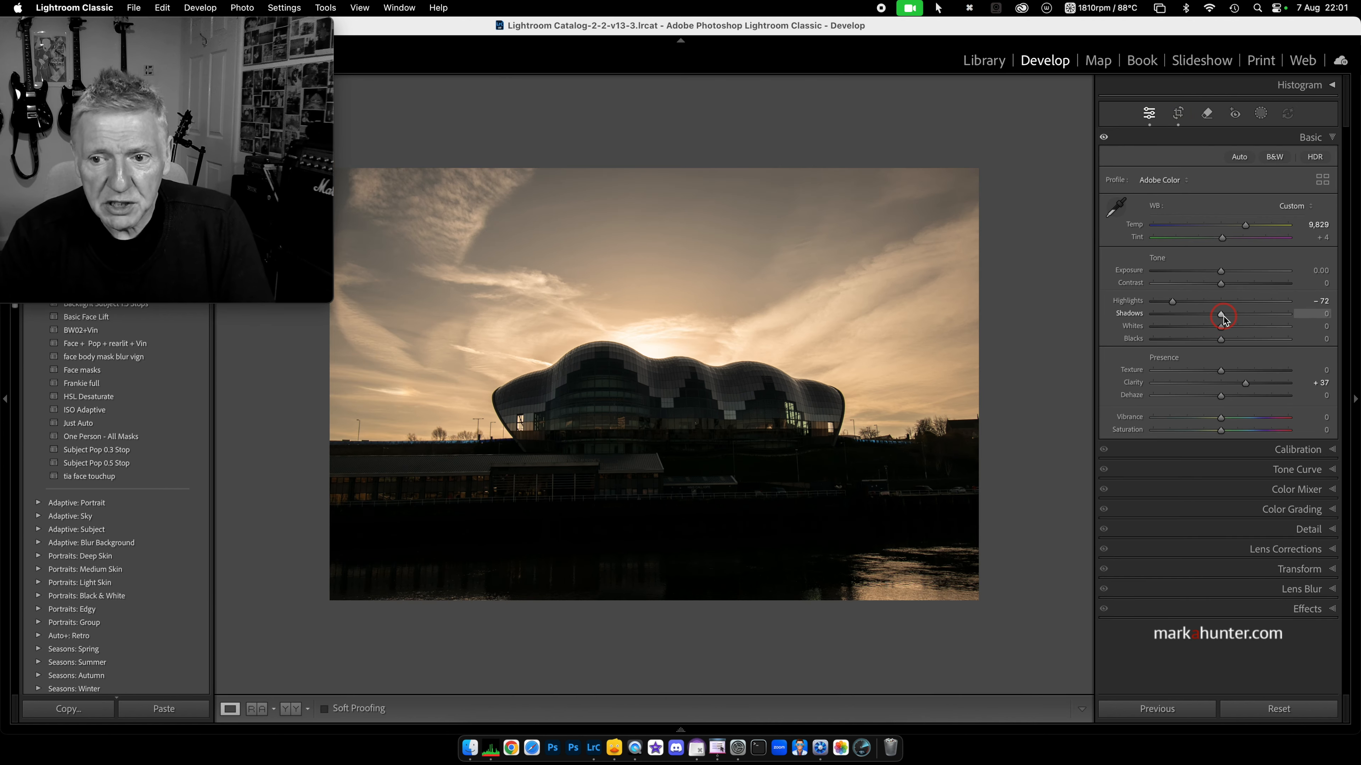
{"action": "left_click_drag", "start_coordinate": [1223, 315], "coordinate": [1267, 315]}
Step: Add a slight -9 vignette to the Sage building photo's edges
{"action": "left_click", "coordinate": [1332, 609]}
{"action": "left_click", "coordinate": [1219, 362]}
{"action": "left_click_drag", "start_coordinate": [1222, 363], "coordinate": [1215, 364]}
Step: Raise exposure to +0.15, then move on to the Northumberland Street tunnel photo
{"action": "left_click", "coordinate": [1333, 138]}
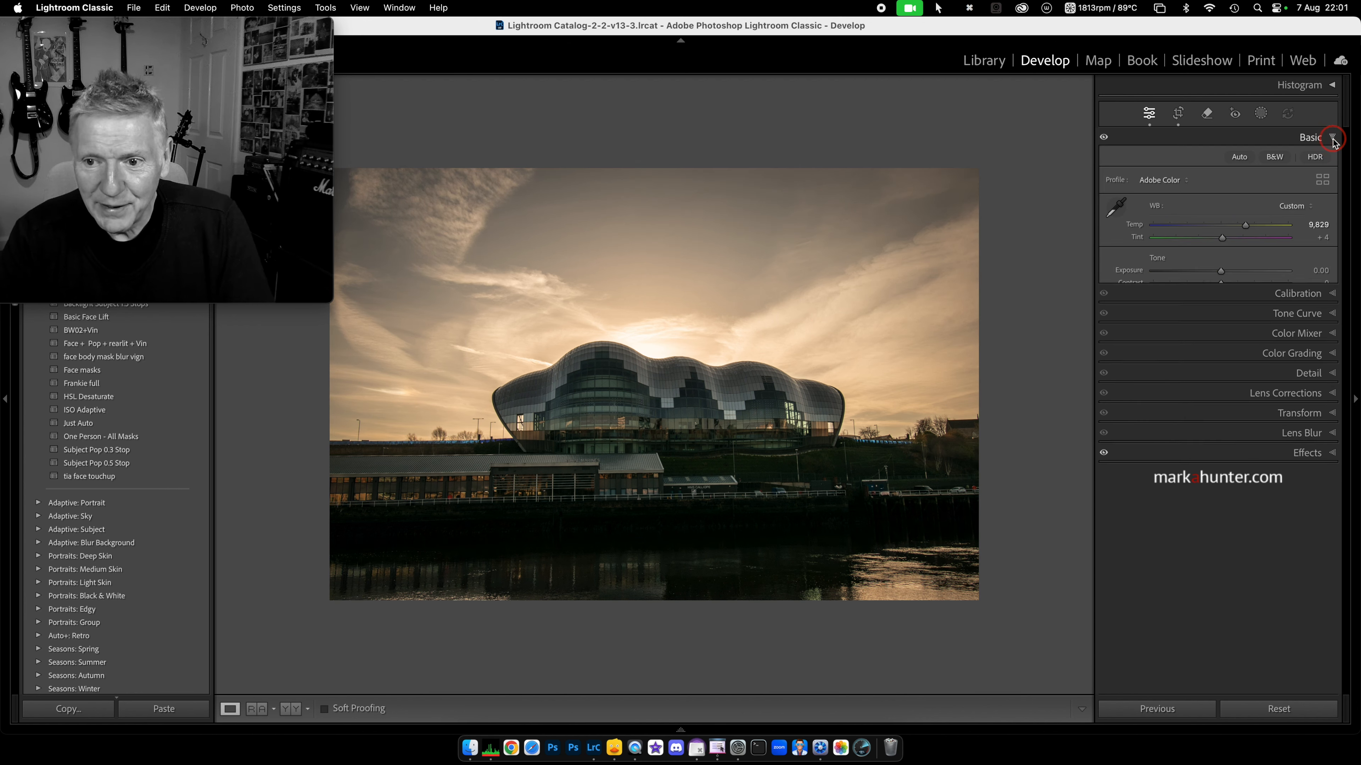
{"action": "left_click", "coordinate": [1223, 274]}
{"action": "left_click_drag", "start_coordinate": [1222, 274], "coordinate": [1224, 274]}
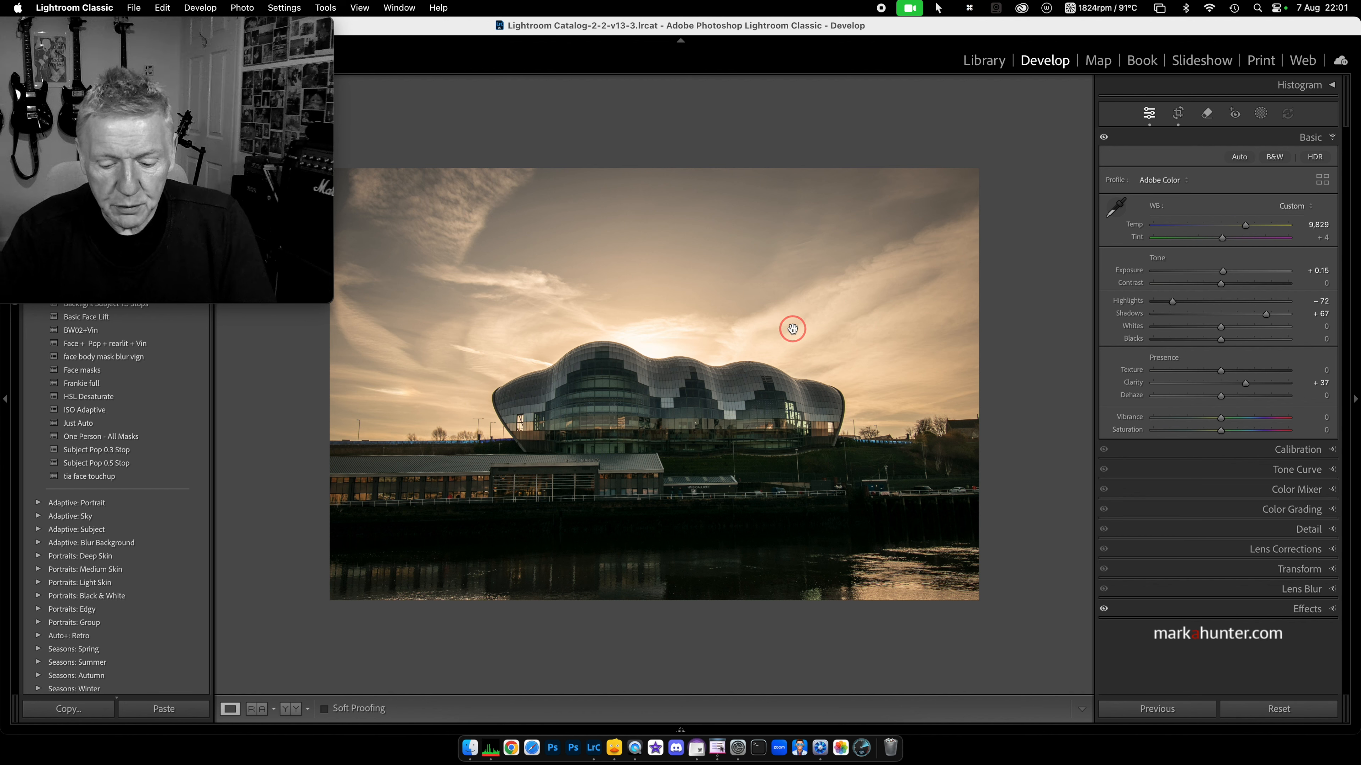
{"action": "key", "text": "Right"}
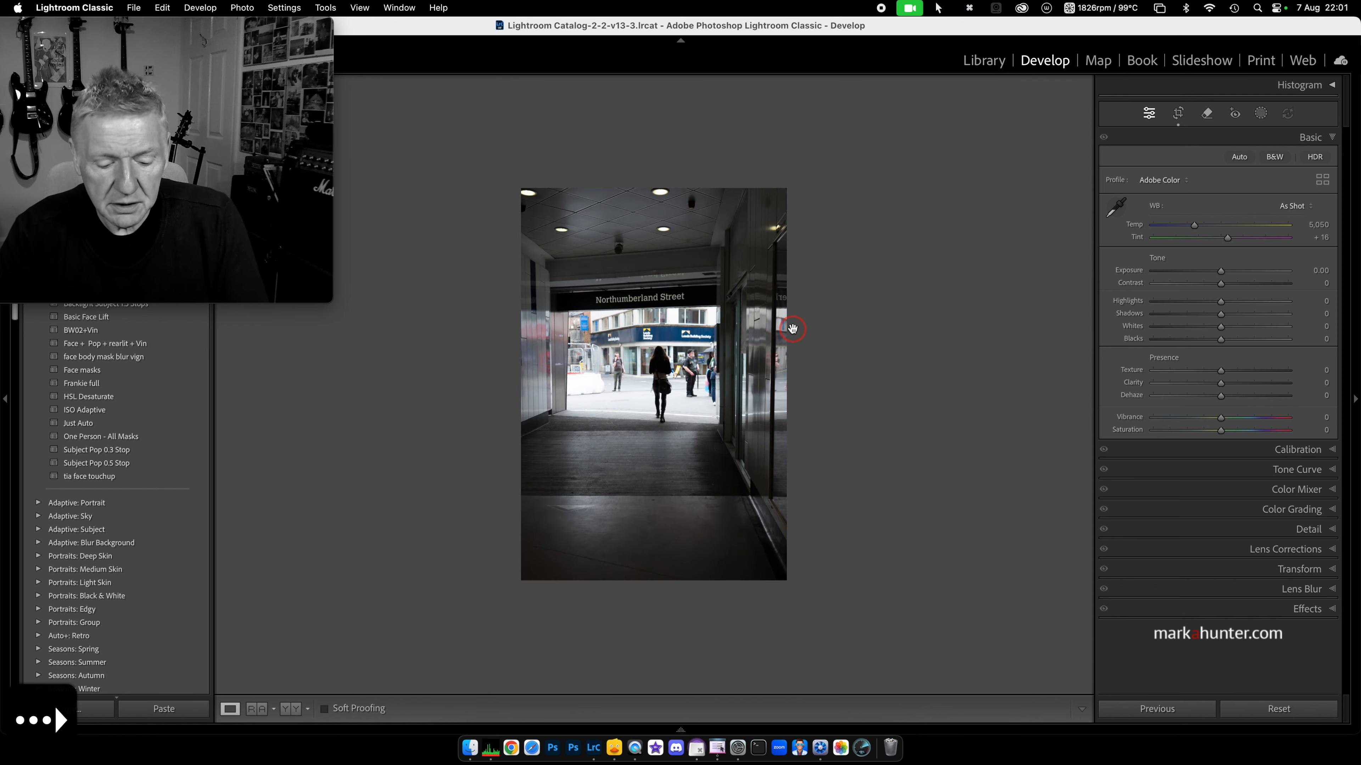
Step: Enlarge the tunnel photo and reset its existing narrow crop to the full frame
{"action": "left_click", "coordinate": [793, 328]}
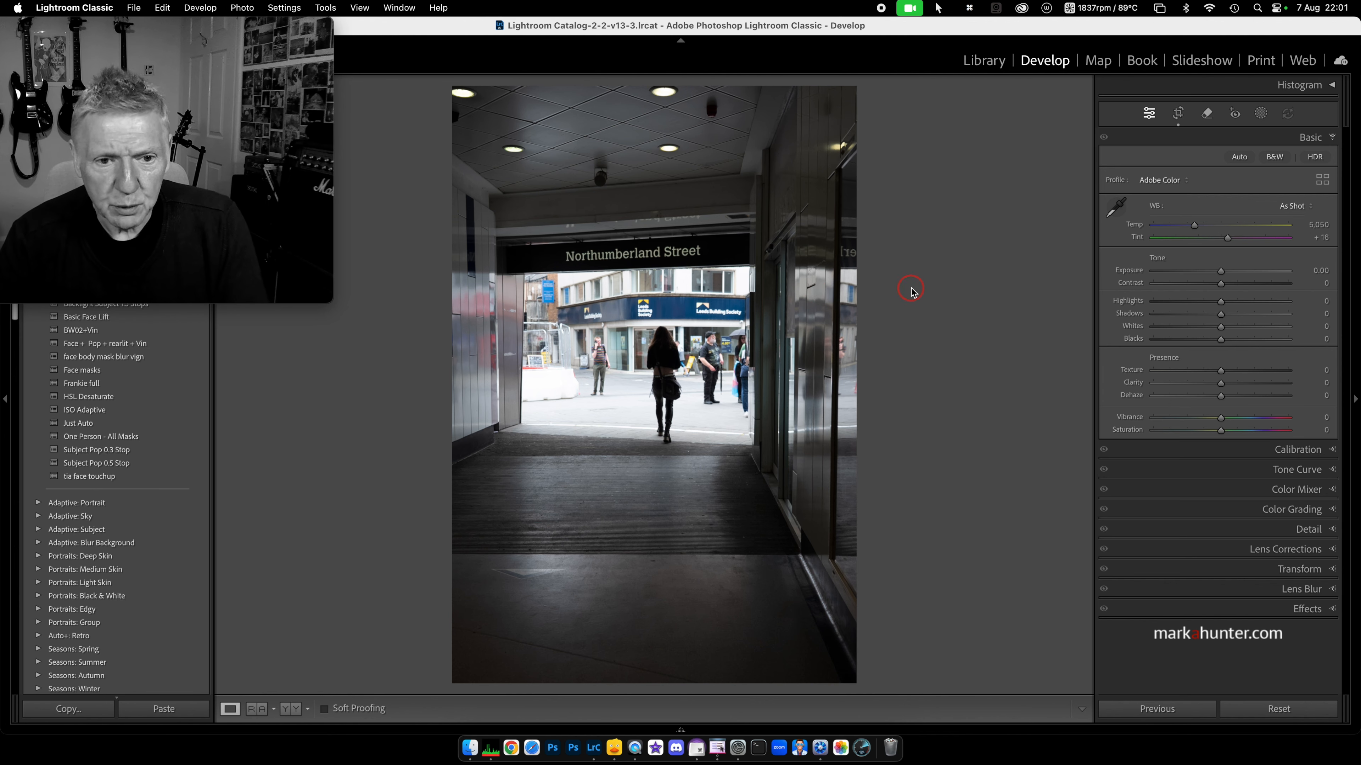
{"action": "left_click", "coordinate": [1176, 115]}
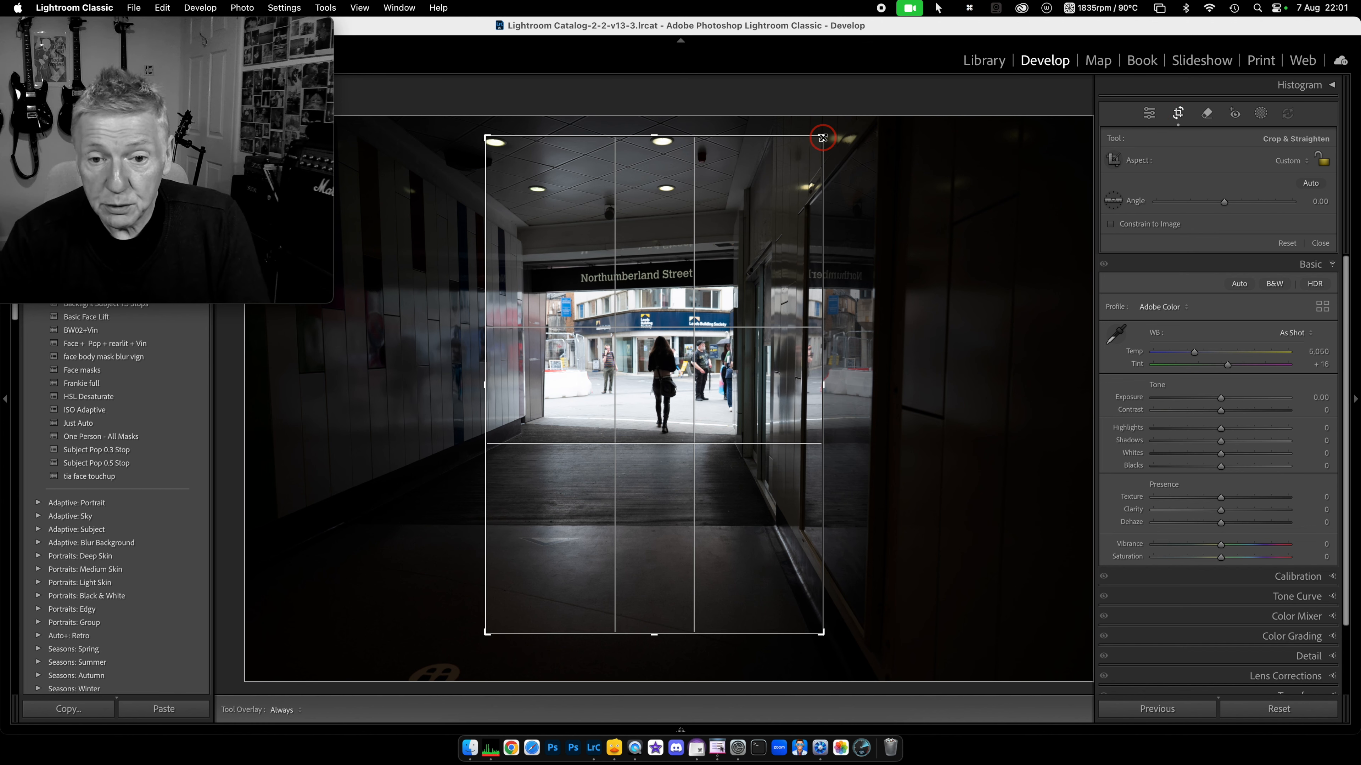
{"action": "left_click", "coordinate": [1272, 713]}
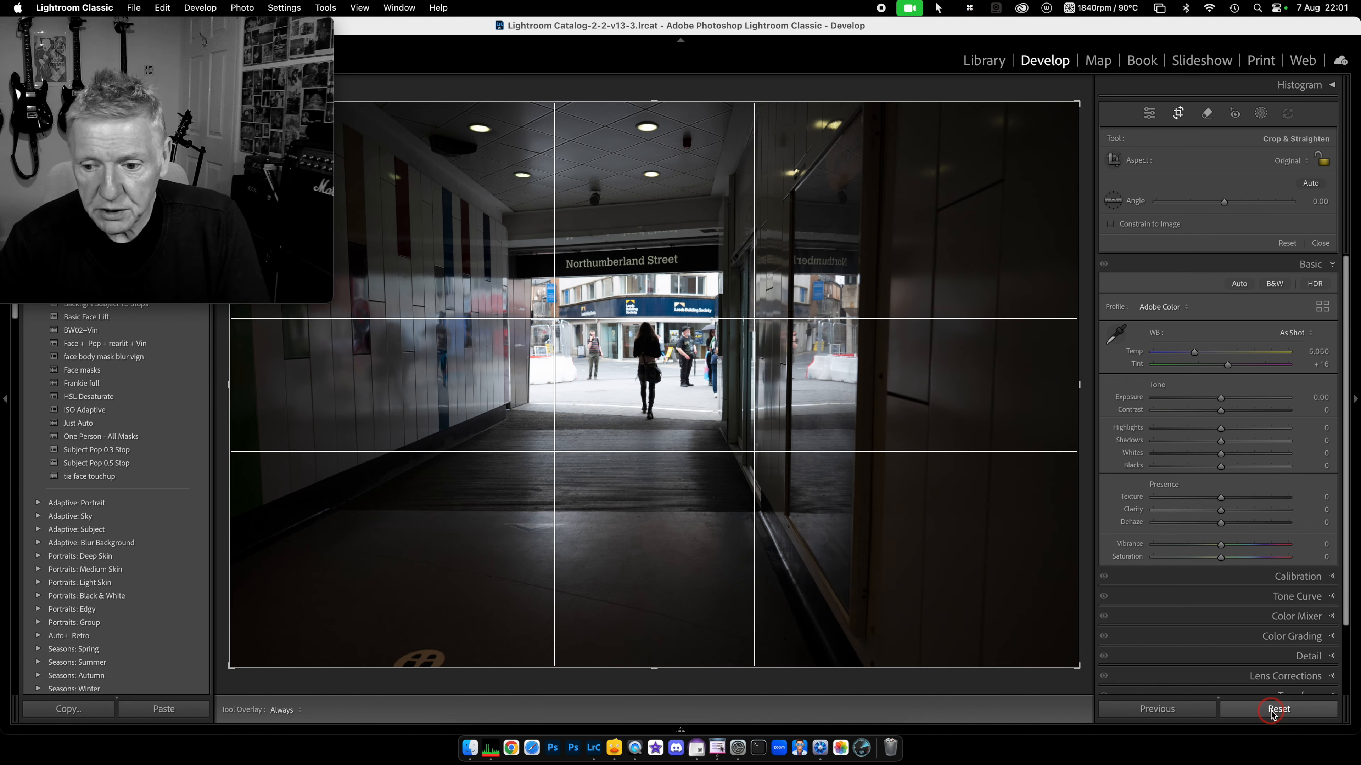
{"action": "left_click", "coordinate": [1177, 115]}
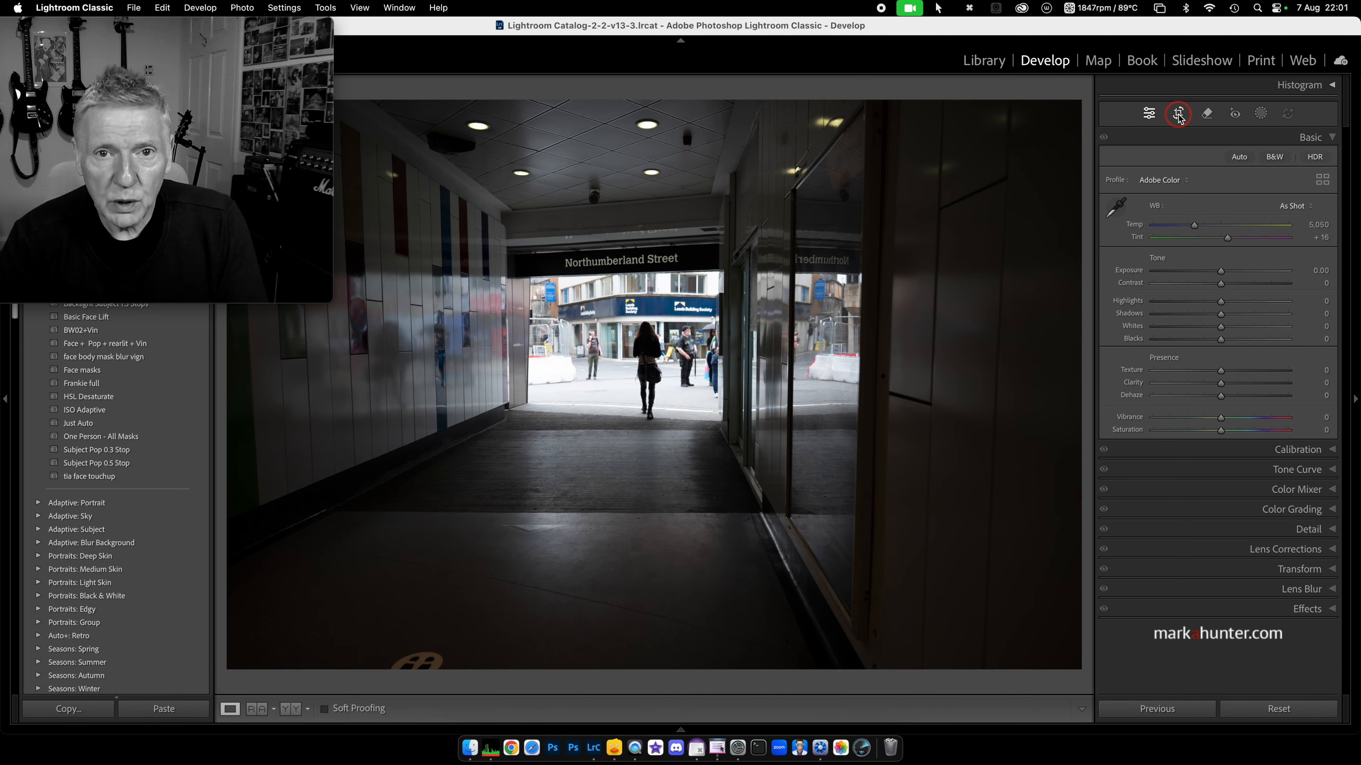
Step: Reopen cropping and nudge the top-right corner and bottom edge of the crop
{"action": "left_click", "coordinate": [1178, 115]}
{"action": "mouse_move", "coordinate": [1078, 105]}
{"action": "left_mouse_down"}
{"action": "mouse_move", "coordinate": [952, 213]}
{"action": "mouse_move", "coordinate": [1088, 91]}
{"action": "mouse_move", "coordinate": [1078, 103]}
{"action": "left_mouse_up"}
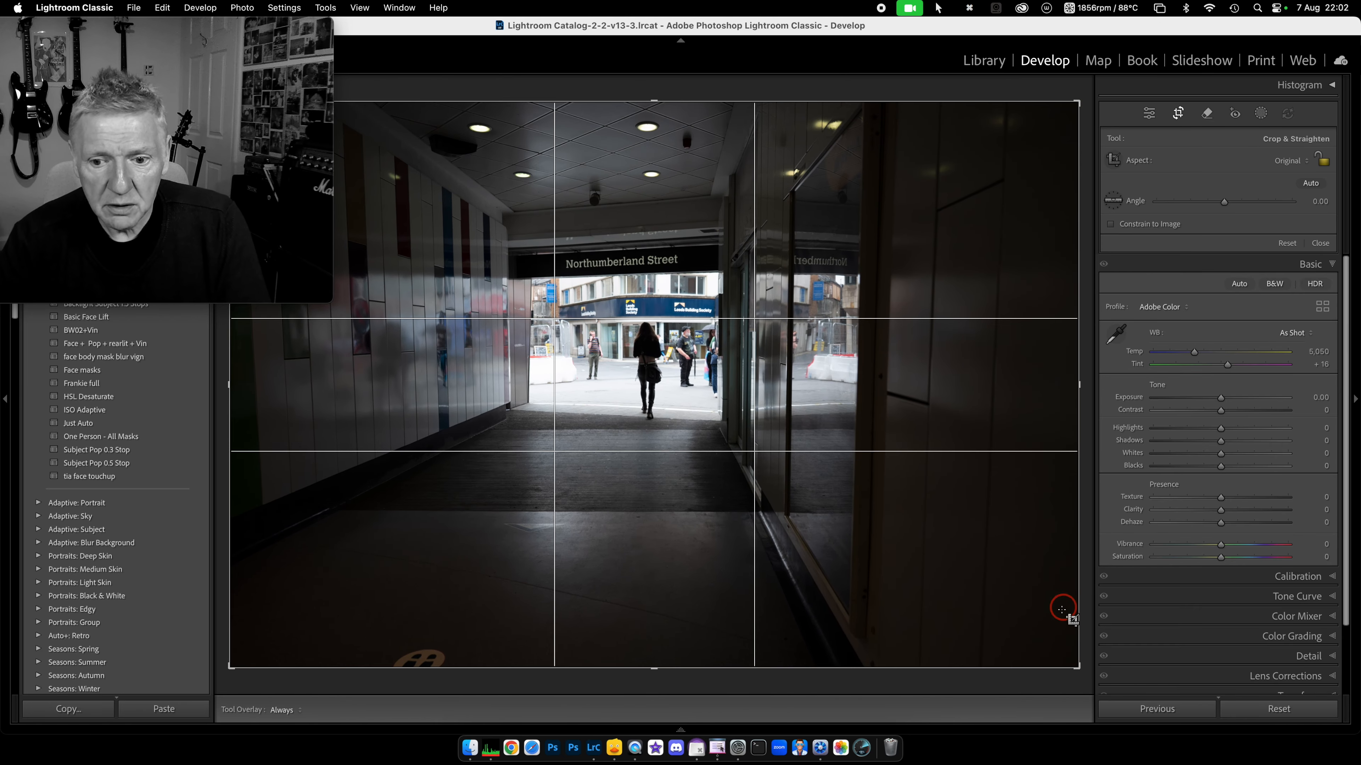
{"action": "mouse_move", "coordinate": [651, 666]}
{"action": "left_mouse_down"}
{"action": "mouse_move", "coordinate": [659, 599]}
{"action": "mouse_move", "coordinate": [672, 665]}
{"action": "left_mouse_up"}
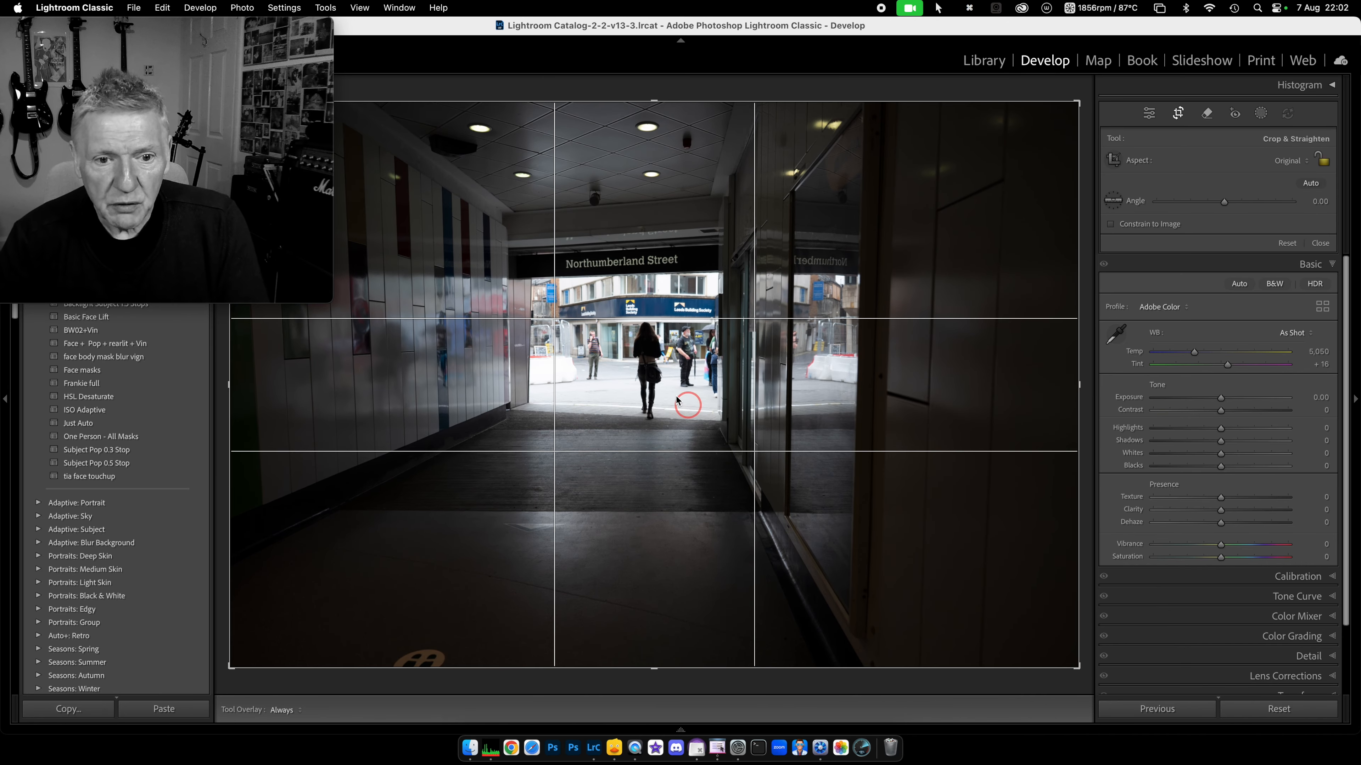
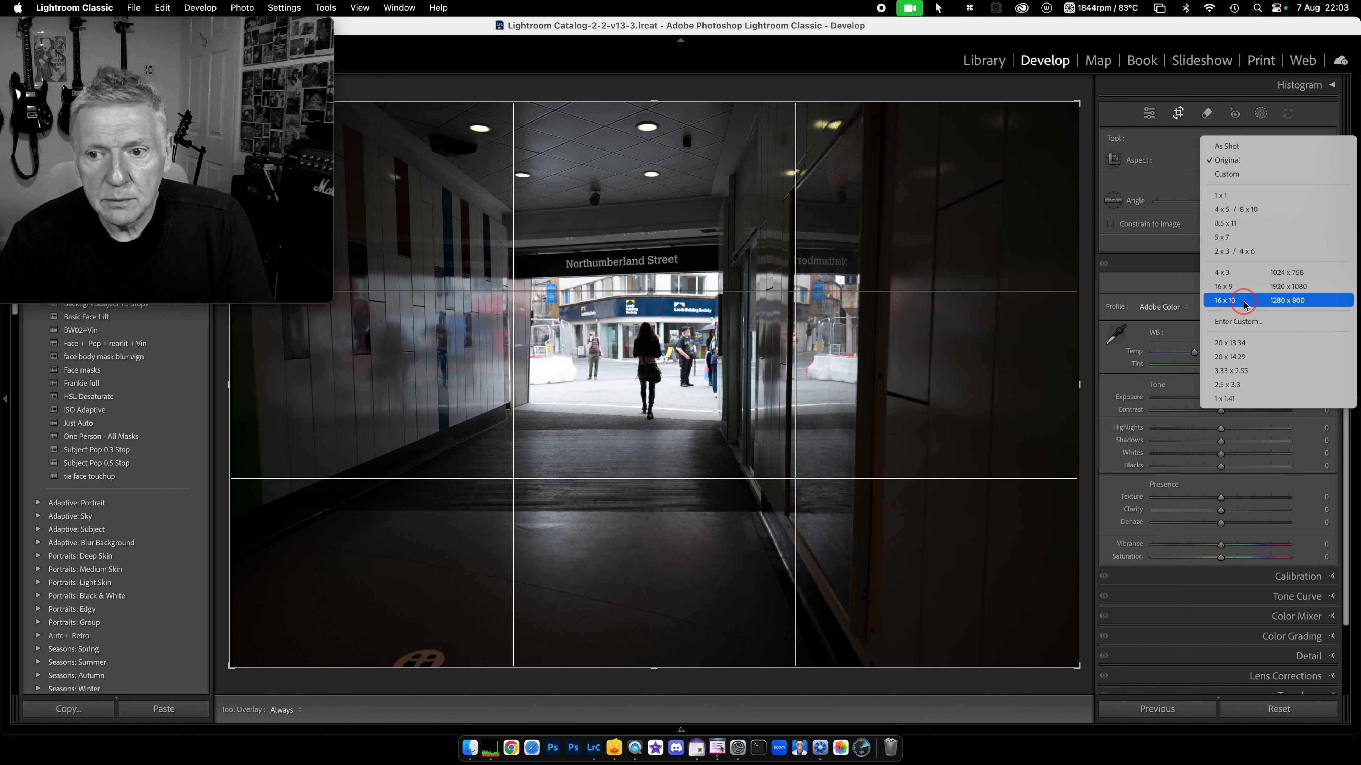
Step: Try a 16 x 9 crop tightened from the bottom, then cancel it
{"action": "left_click", "coordinate": [1232, 286]}
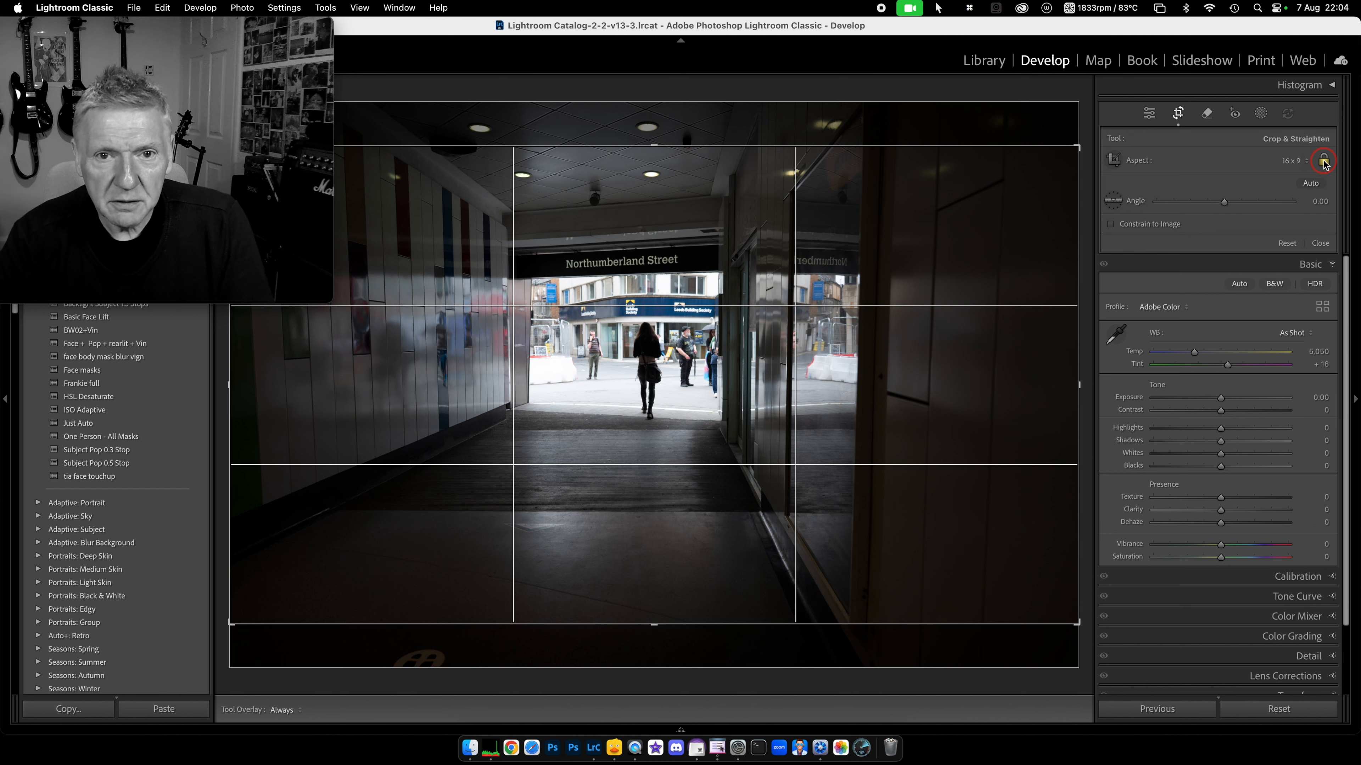
{"action": "left_click_drag", "start_coordinate": [657, 625], "coordinate": [655, 560]}
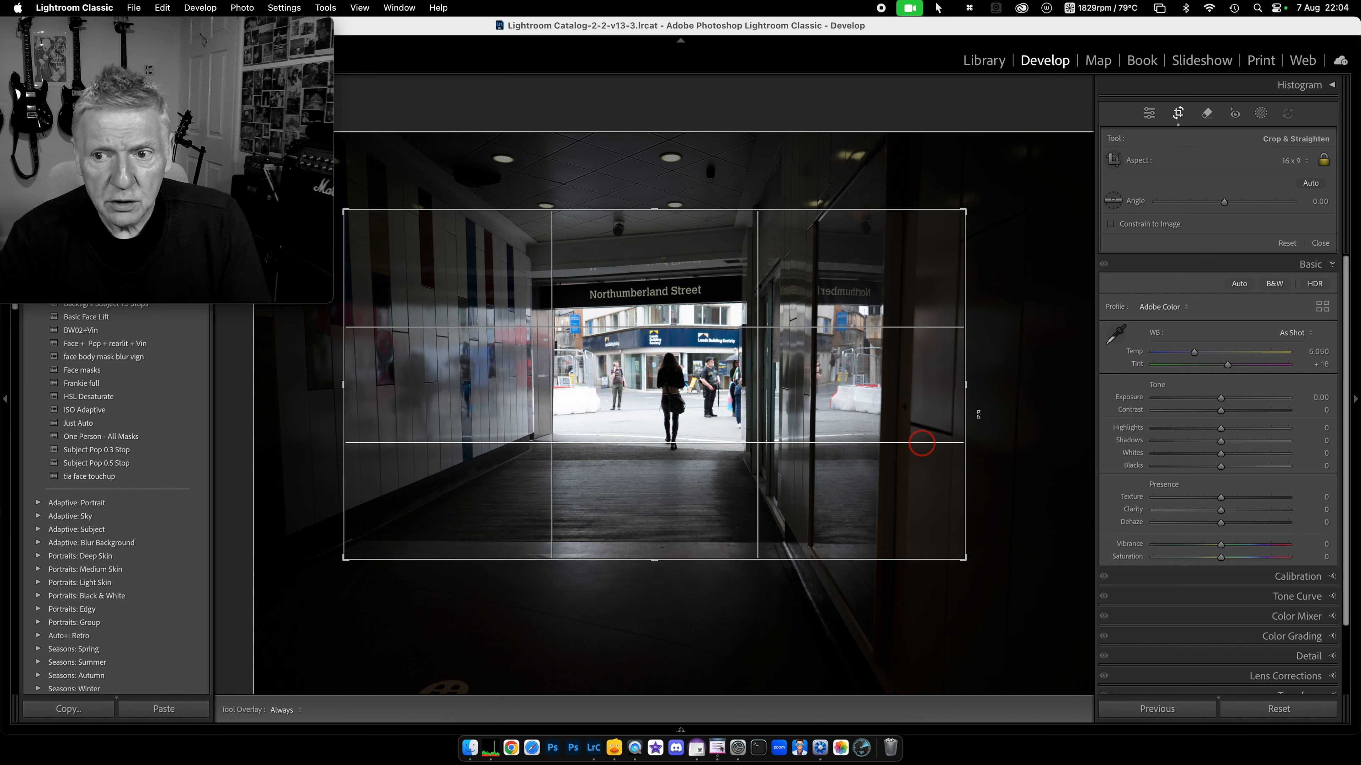
{"action": "left_click", "coordinate": [1307, 162]}
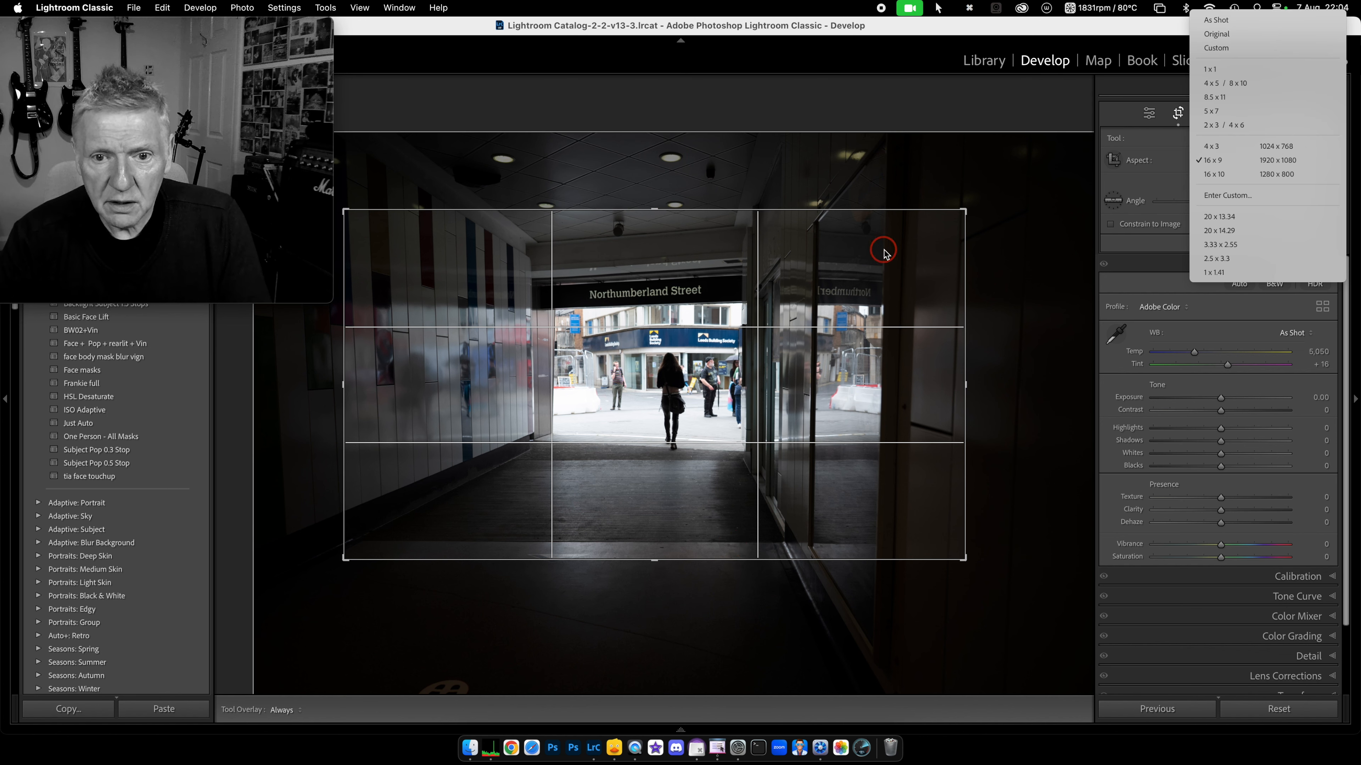
{"action": "left_click", "coordinate": [980, 277]}
{"action": "key", "text": "Escape"}
Step: Set a 16 x 9 crop on the underpass photo, shrink it and reposition the photo
{"action": "left_click", "coordinate": [1179, 113]}
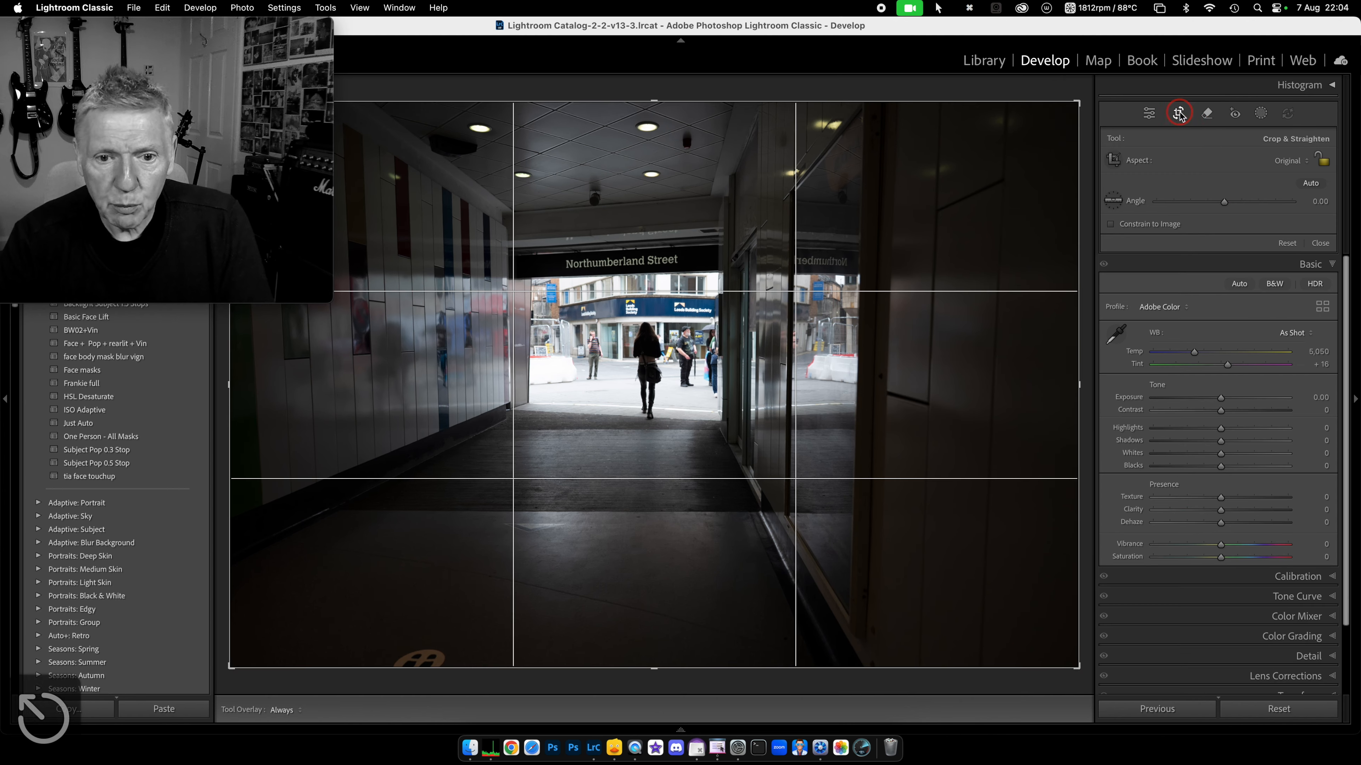
{"action": "left_click", "coordinate": [1309, 167]}
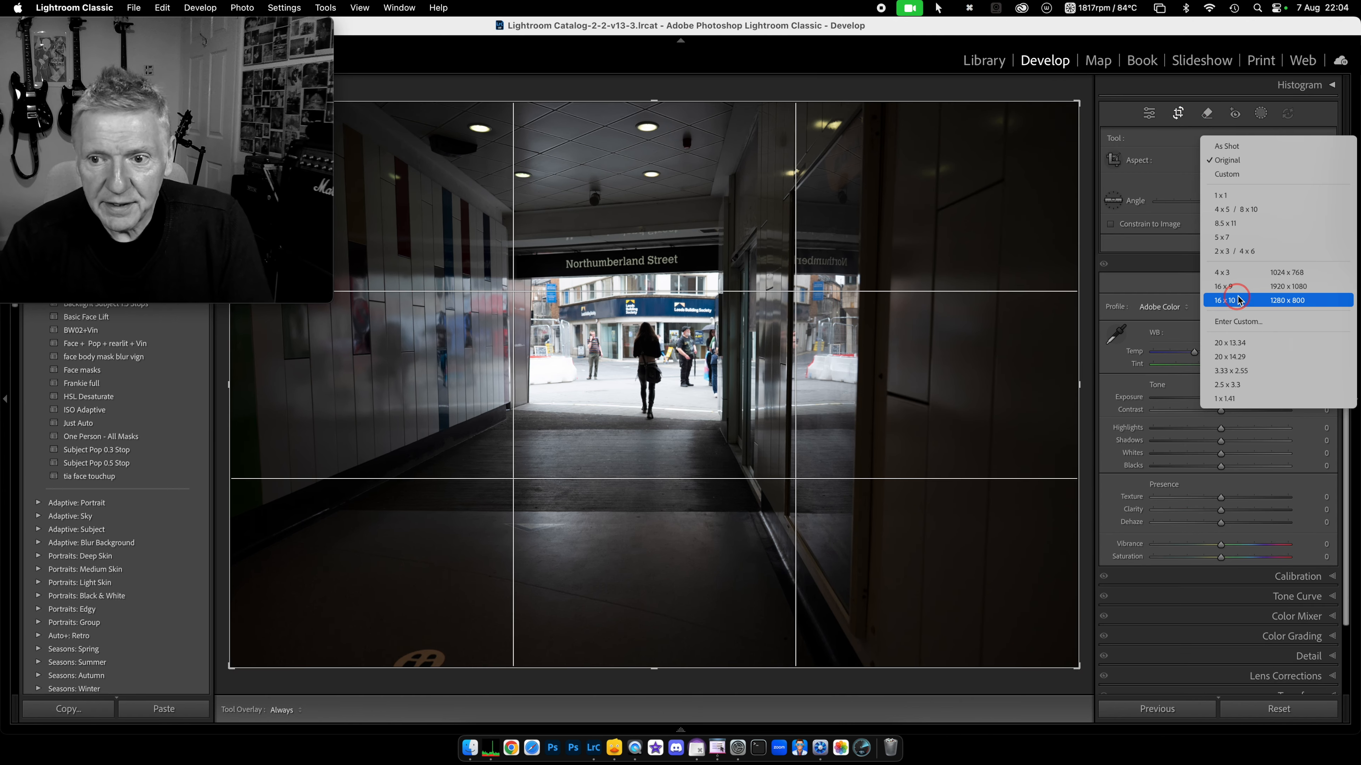
{"action": "left_click", "coordinate": [1224, 287]}
{"action": "left_click_drag", "start_coordinate": [1078, 144], "coordinate": [932, 243]}
{"action": "left_click_drag", "start_coordinate": [751, 328], "coordinate": [590, 486]}
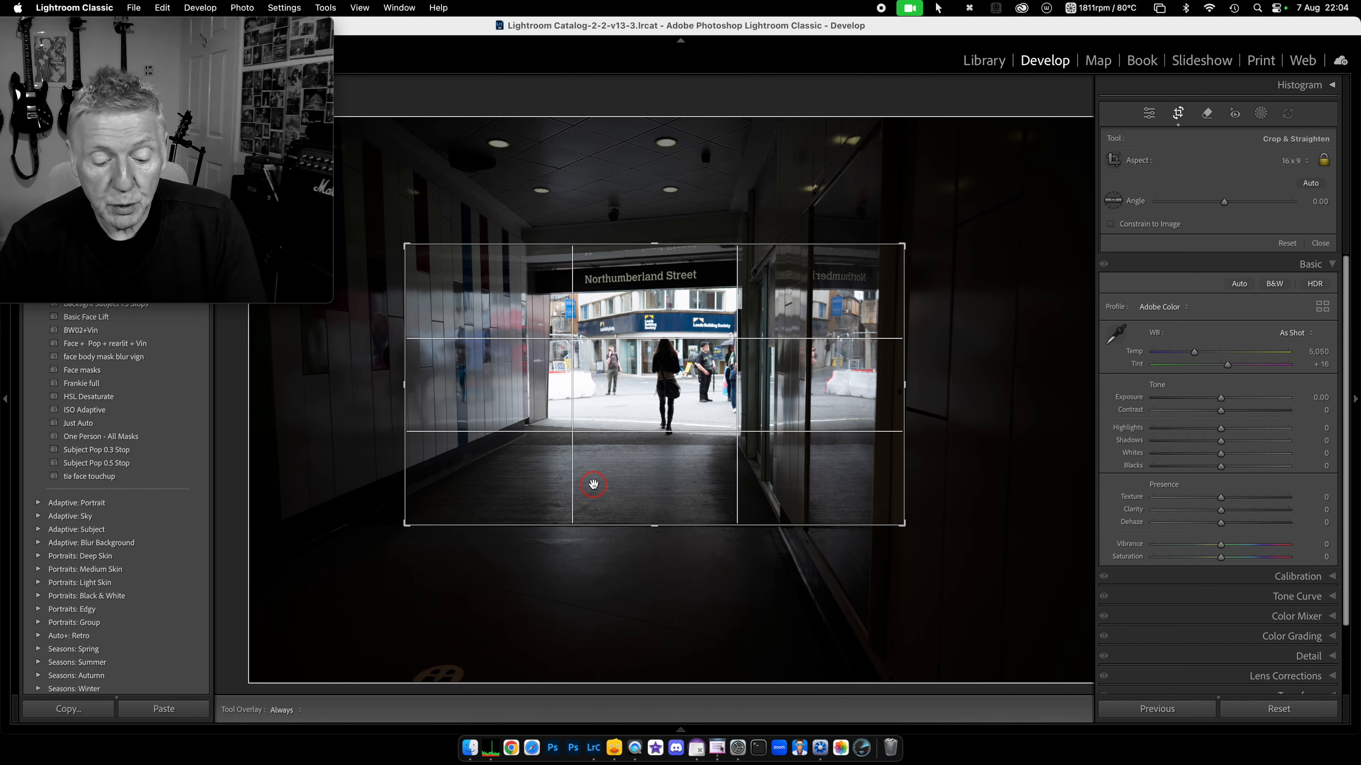
Step: Test a portrait crop, flip it back, then cancel cropping to keep the full frame
{"action": "key", "text": "x"}
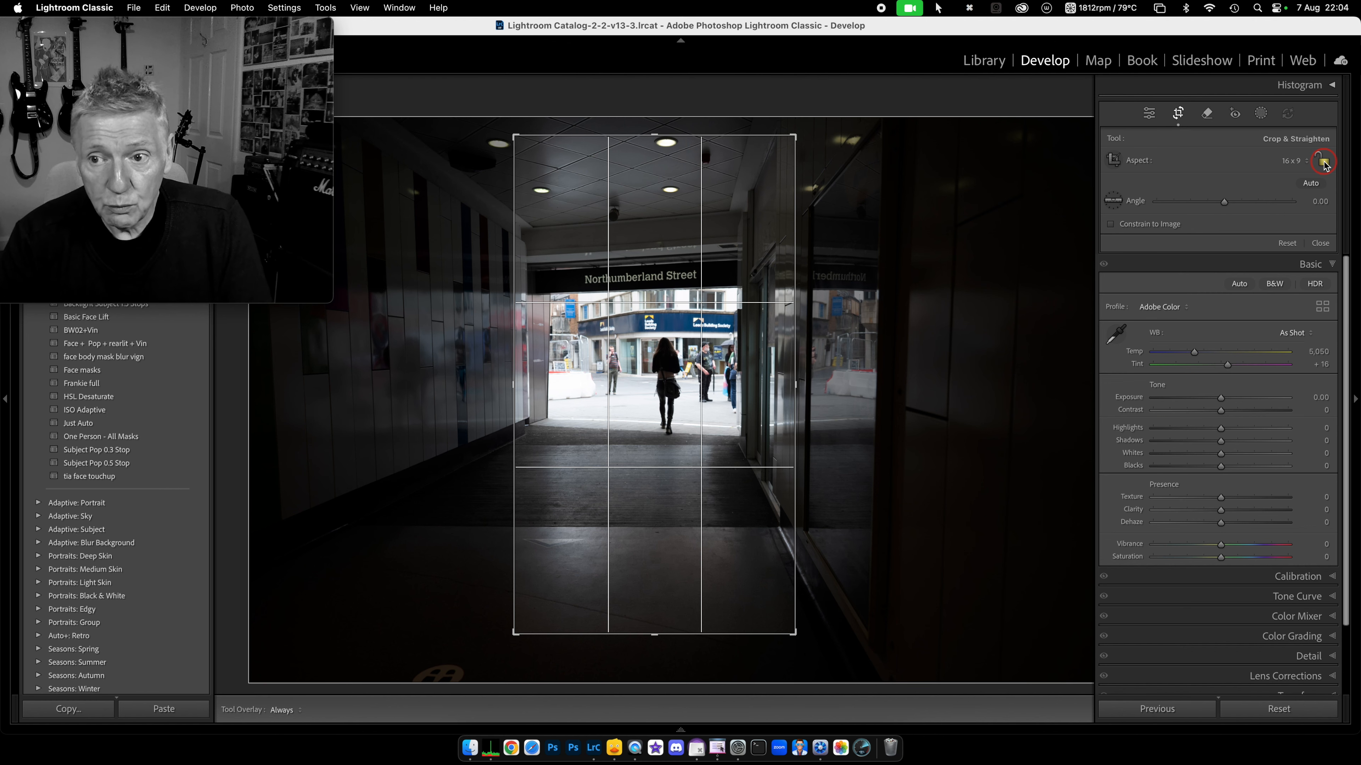
{"action": "left_click_drag", "start_coordinate": [793, 137], "coordinate": [805, 318]}
{"action": "left_click_drag", "start_coordinate": [679, 399], "coordinate": [683, 586]}
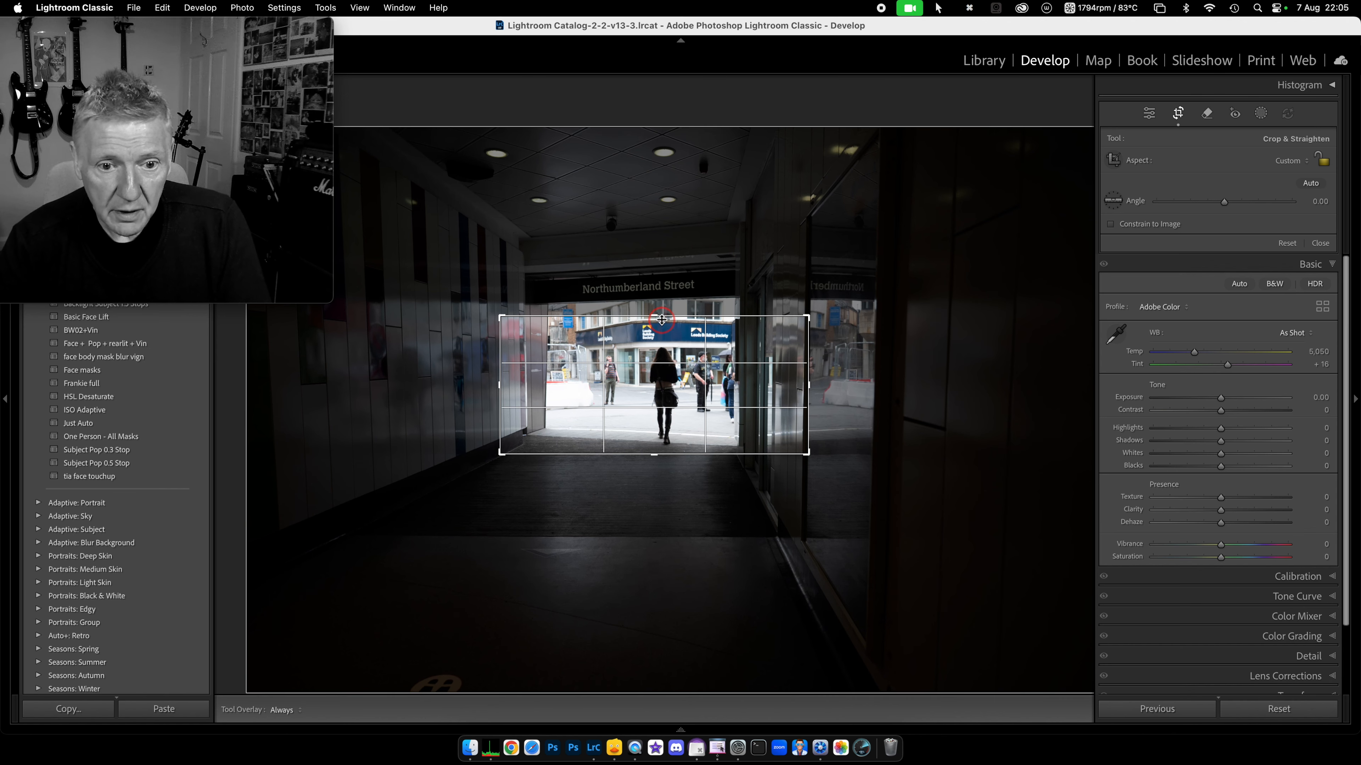
{"action": "left_click_drag", "start_coordinate": [658, 316], "coordinate": [659, 370]}
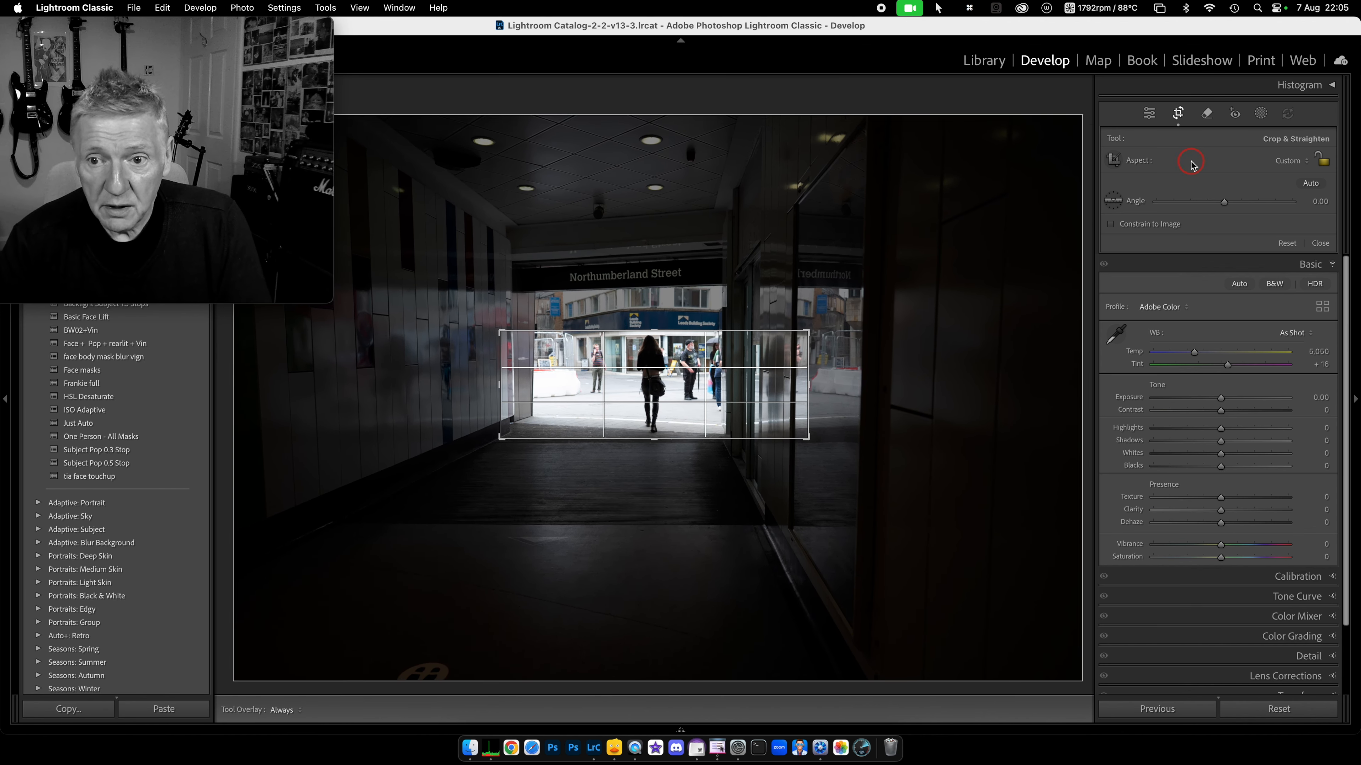
{"action": "key", "text": "x"}
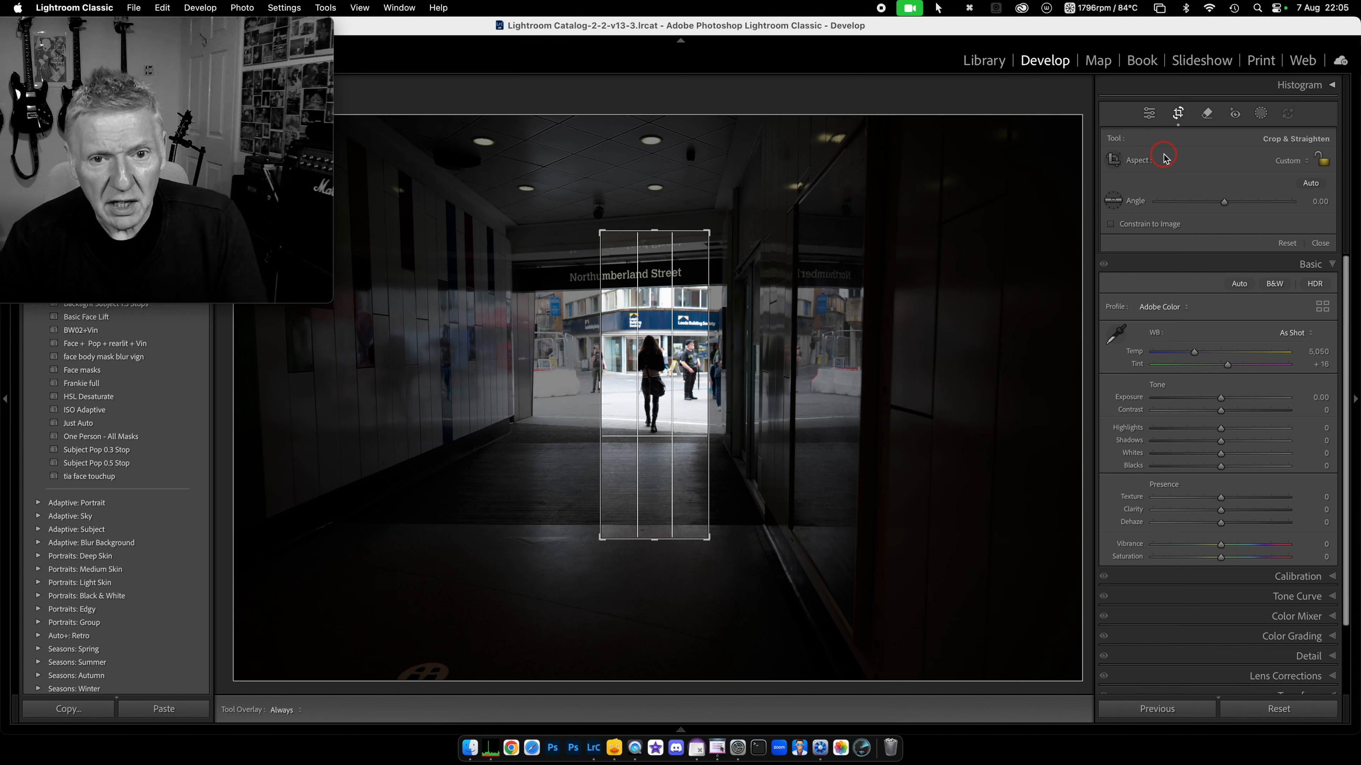
{"action": "left_click", "coordinate": [1307, 162]}
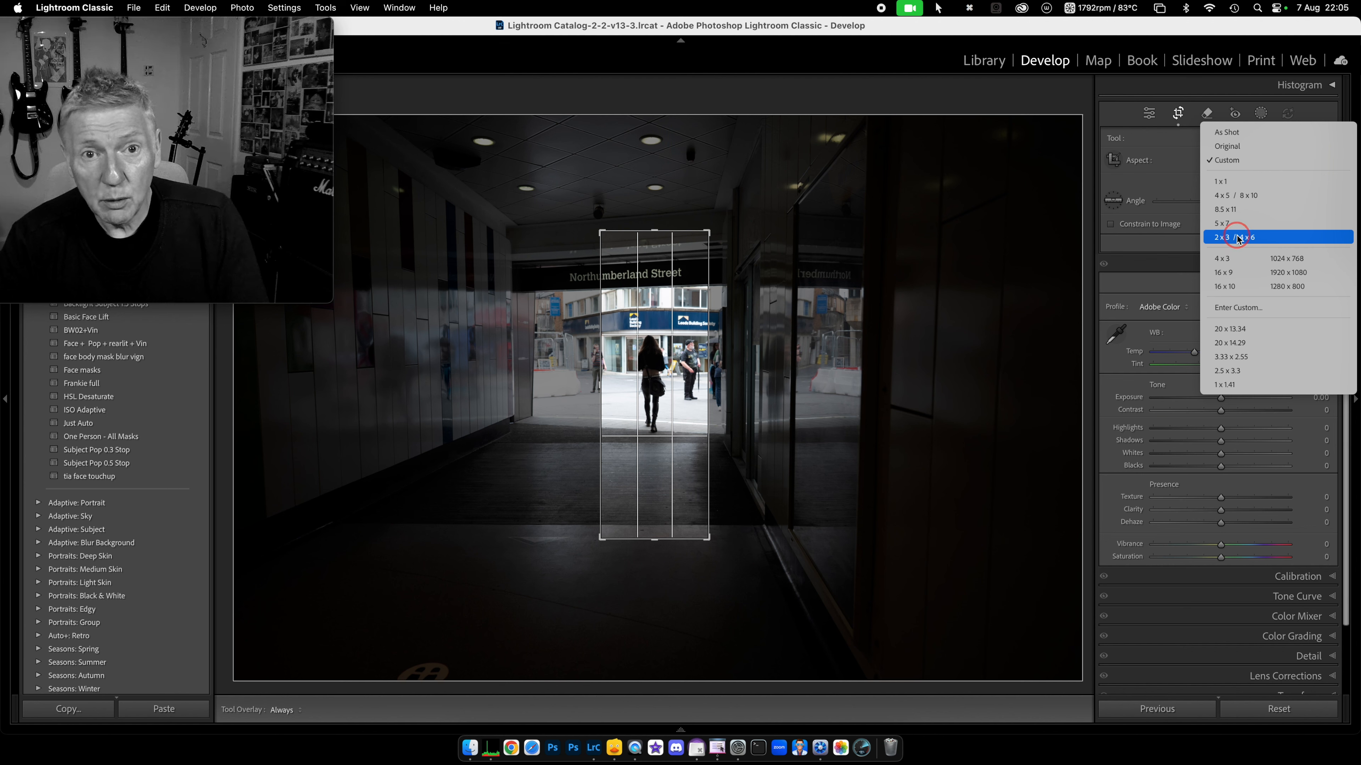
{"action": "left_click", "coordinate": [1179, 117]}
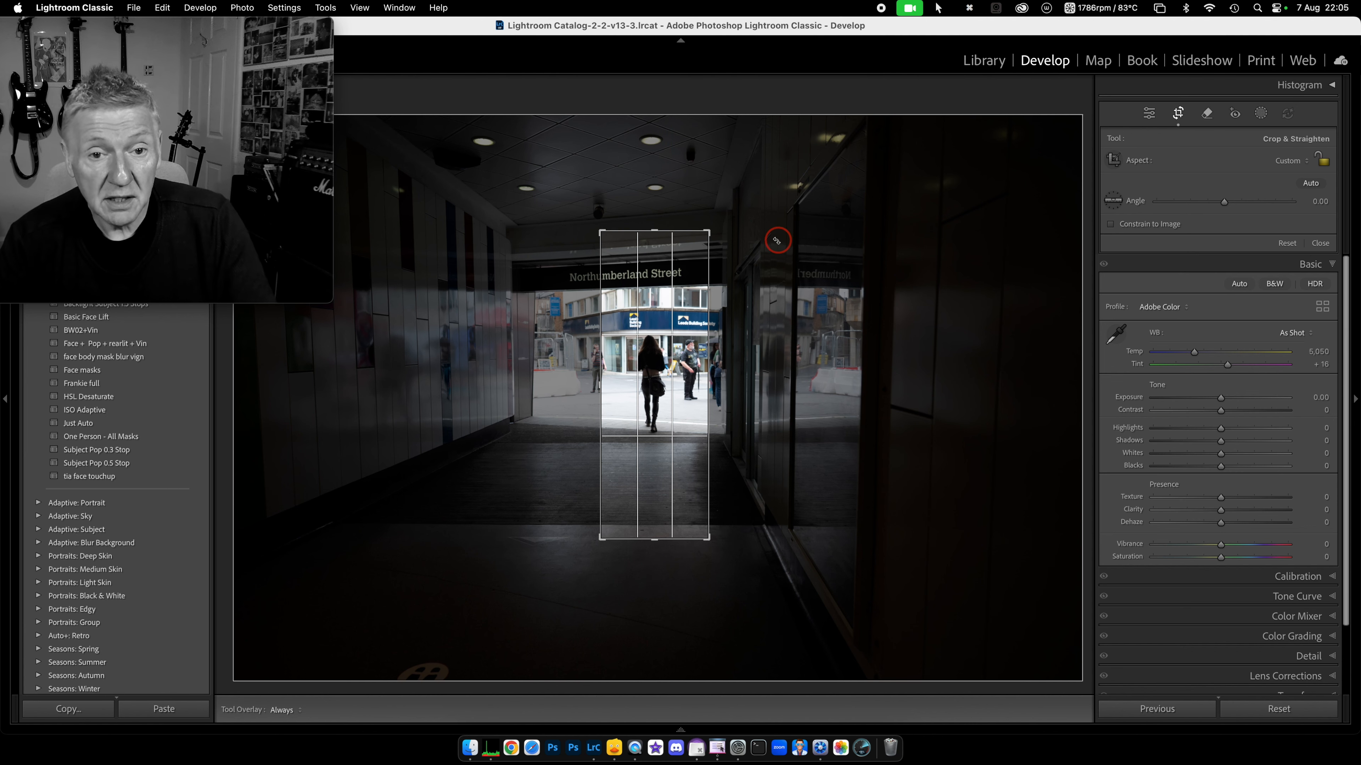
{"action": "key", "text": "Escape"}
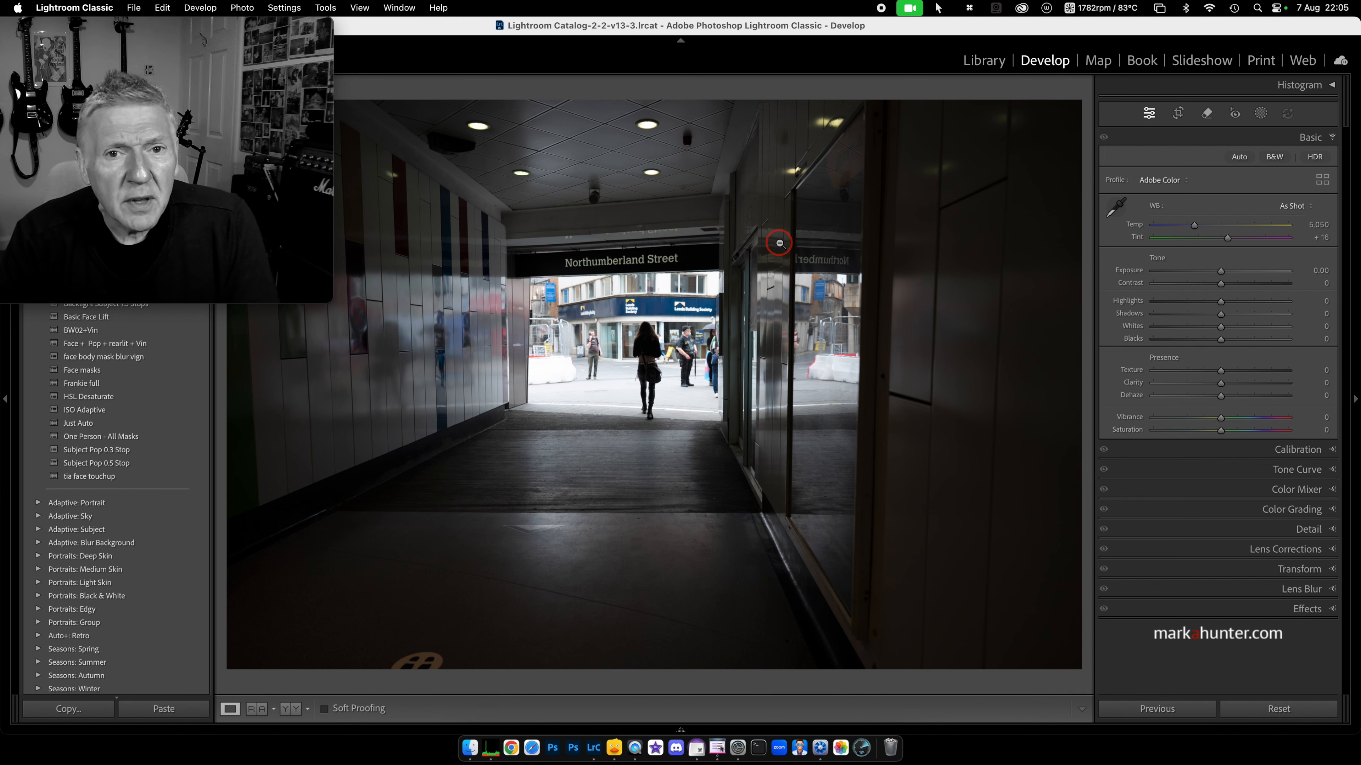
Step: On the next photo set Highlights -100, Clarity +42 and Exposure +0.15
{"action": "key", "text": "Right"}
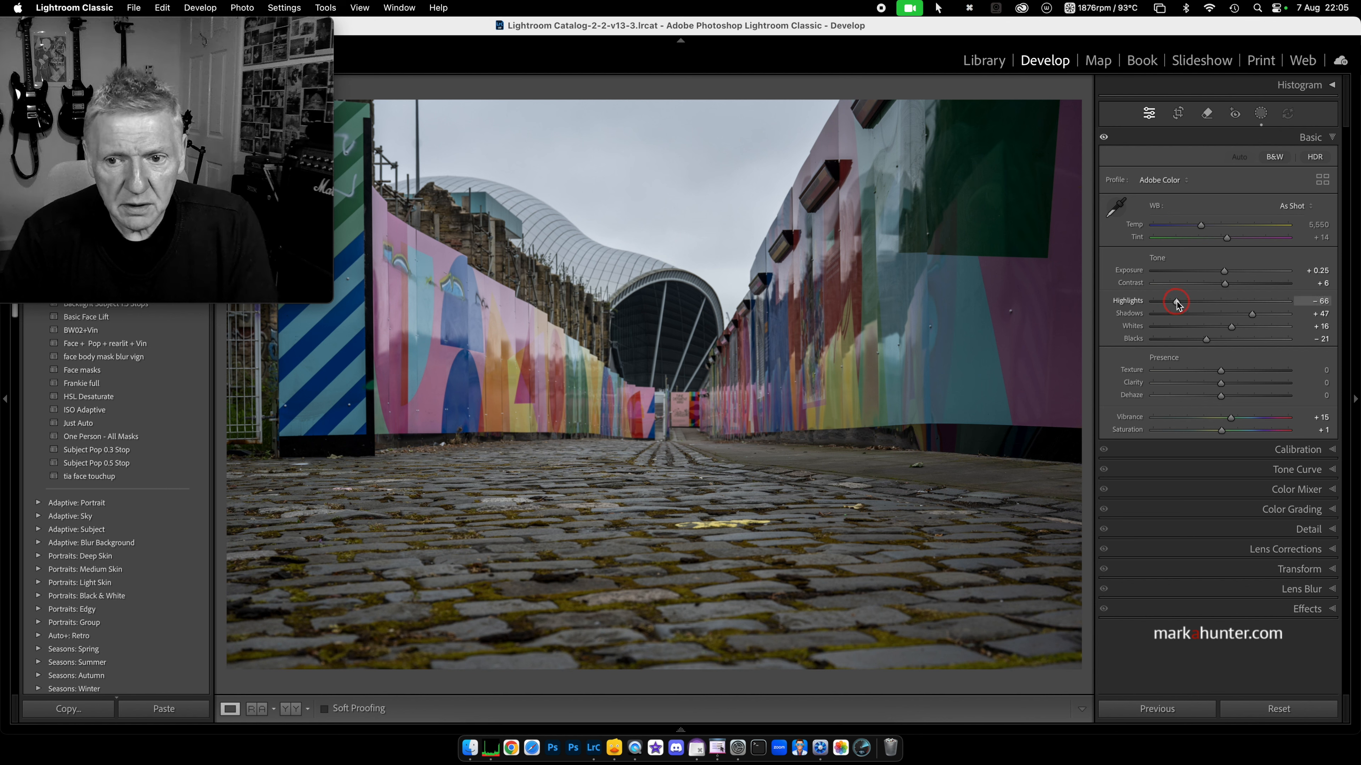
{"action": "left_click_drag", "start_coordinate": [1177, 303], "coordinate": [1119, 309]}
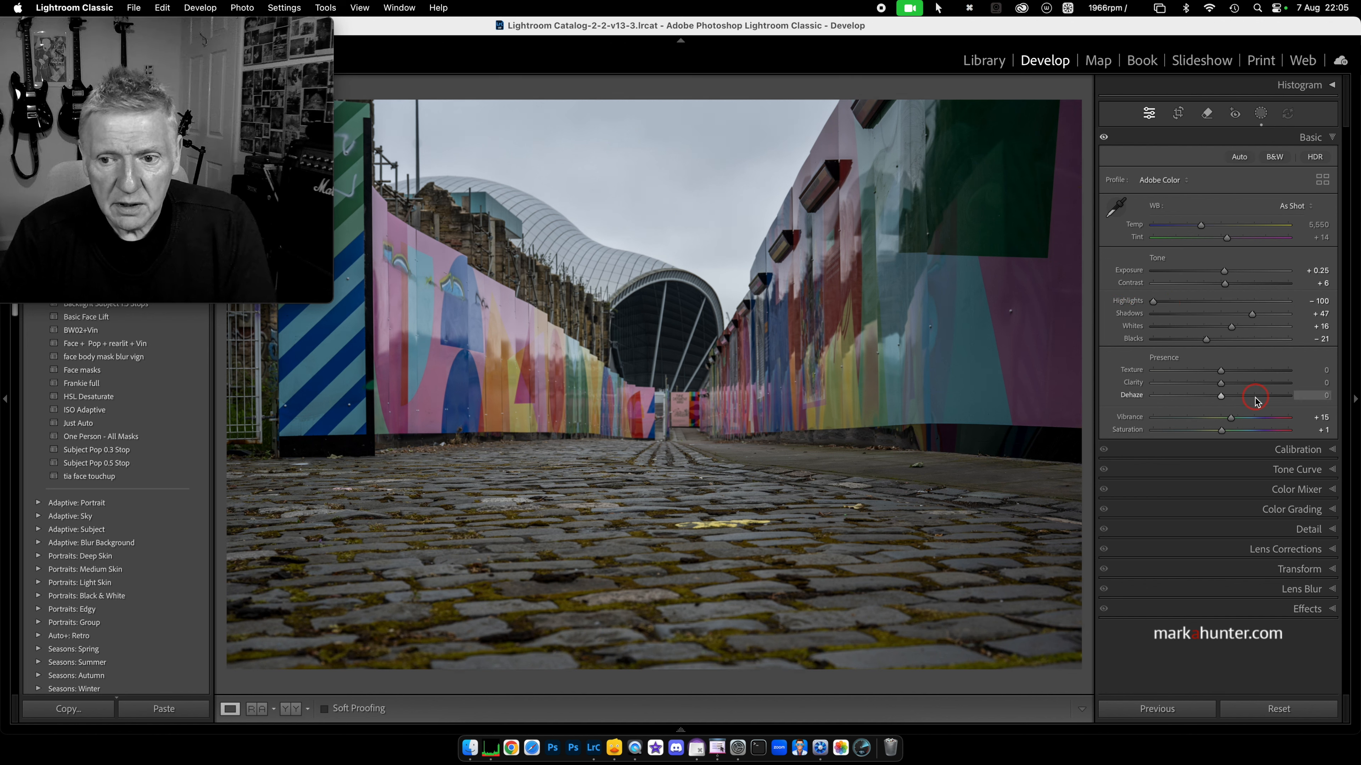
{"action": "left_click_drag", "start_coordinate": [1223, 384], "coordinate": [1248, 383]}
{"action": "left_click_drag", "start_coordinate": [1224, 271], "coordinate": [1223, 274]}
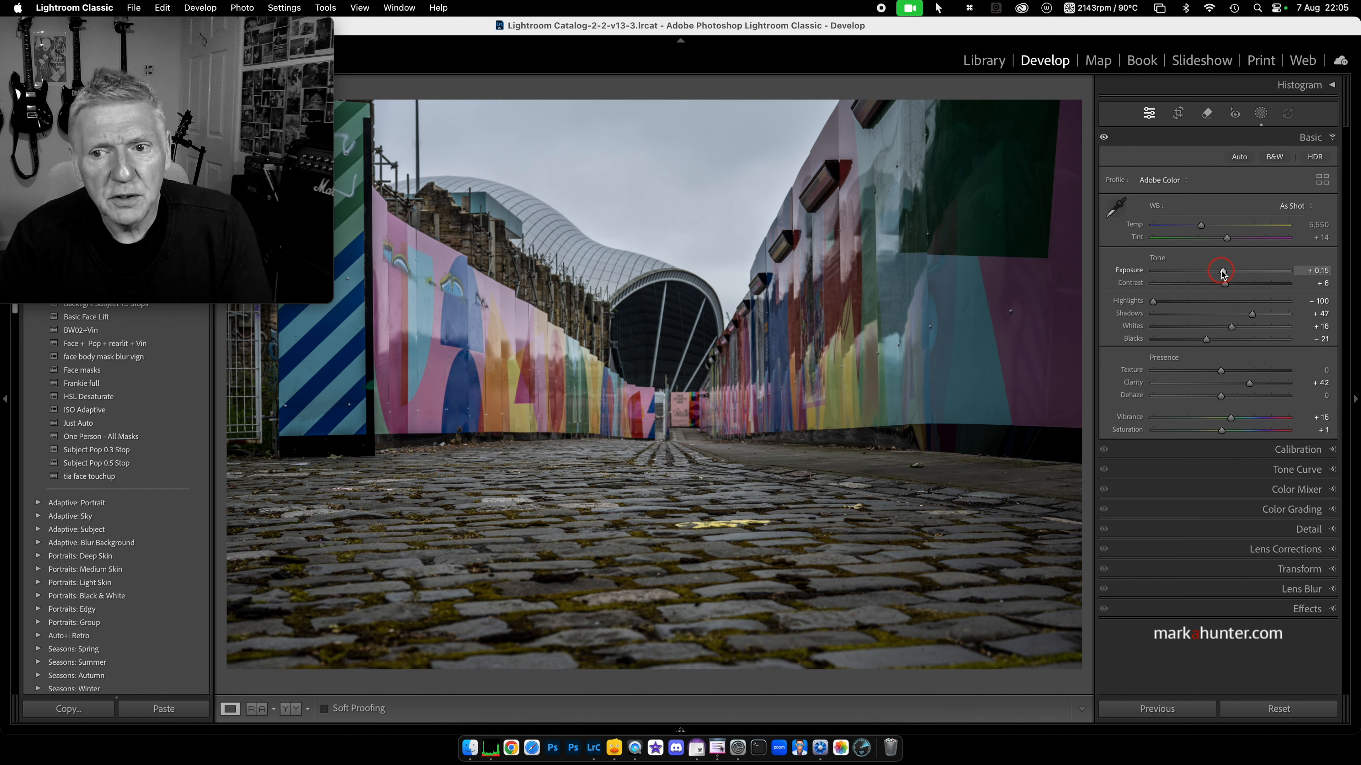
Step: Replace the old mask with a Sky mask: Highlights -100, Clarity 30, Dehaze 23, Exposure -0.14
{"action": "left_click", "coordinate": [1260, 114]}
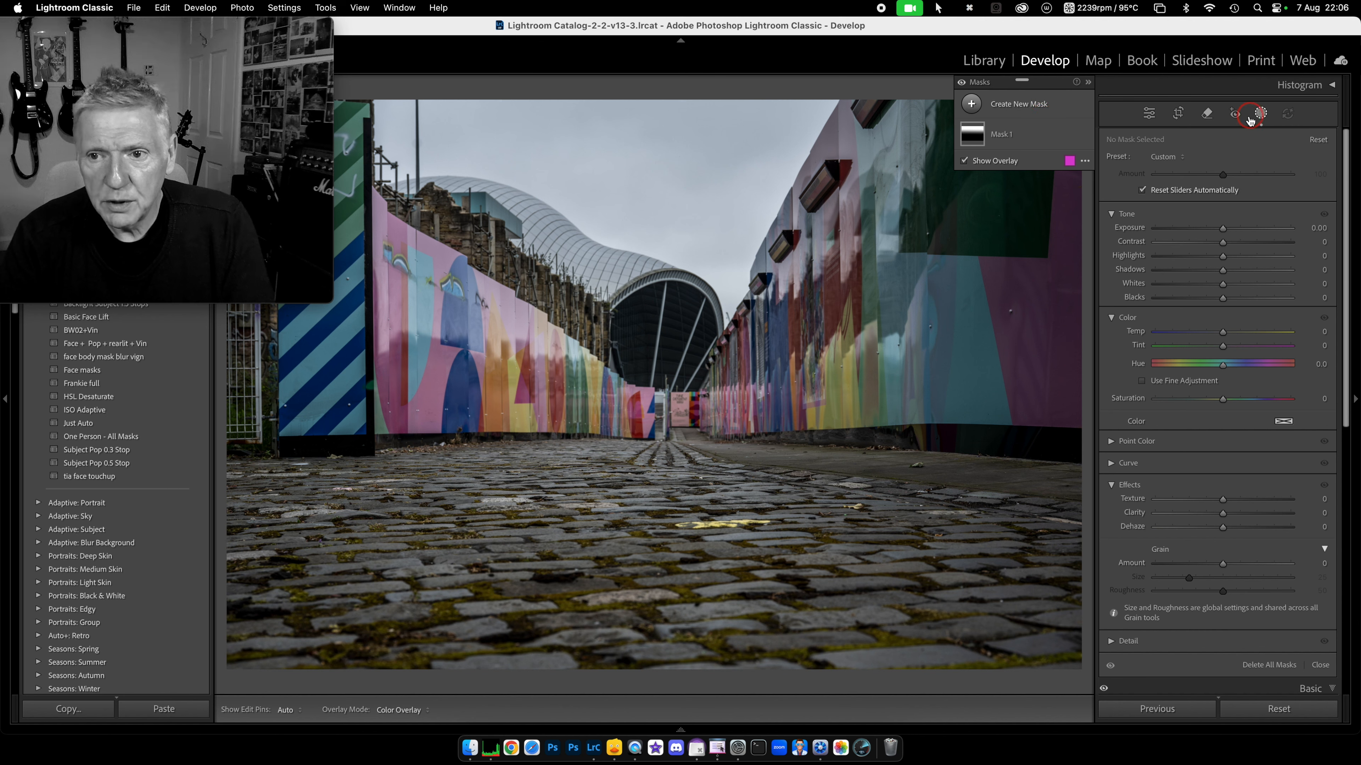
{"action": "left_click", "coordinate": [1278, 709]}
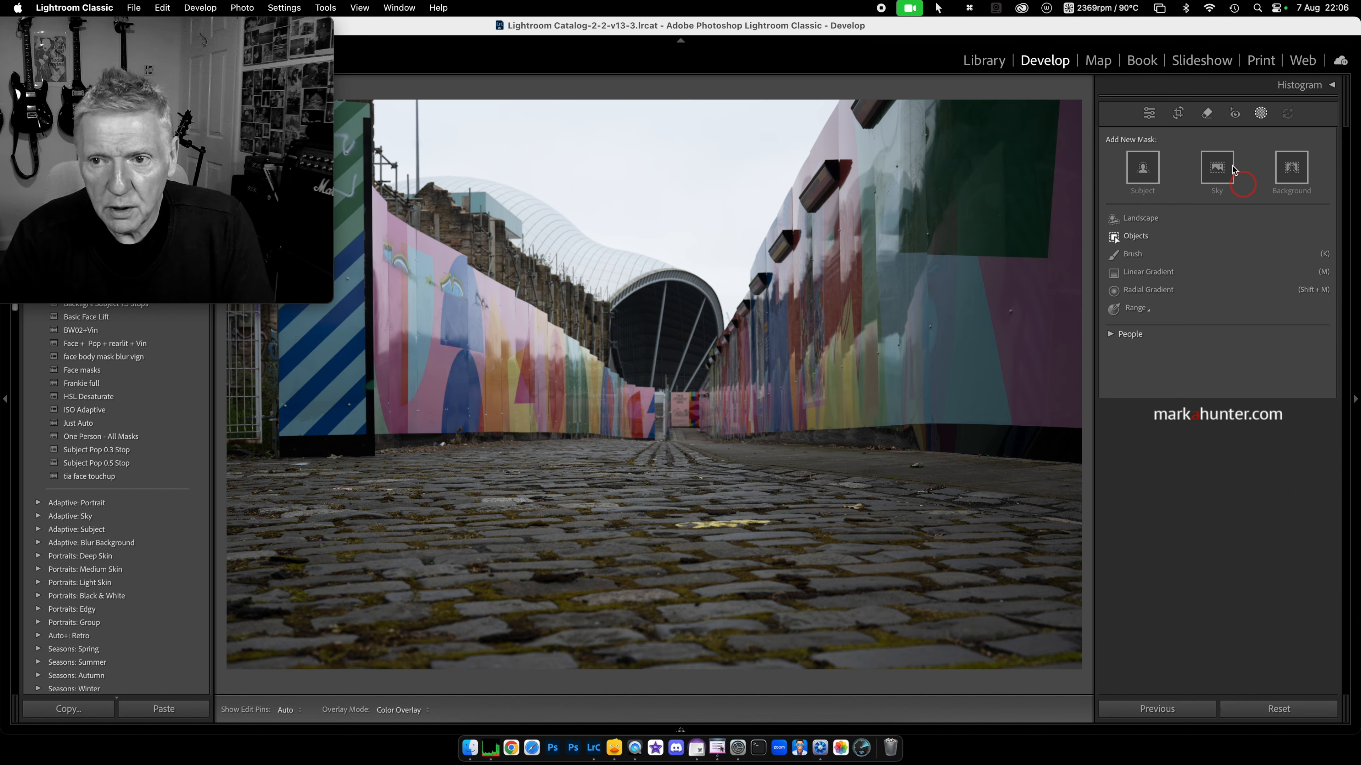
{"action": "left_click", "coordinate": [1214, 173]}
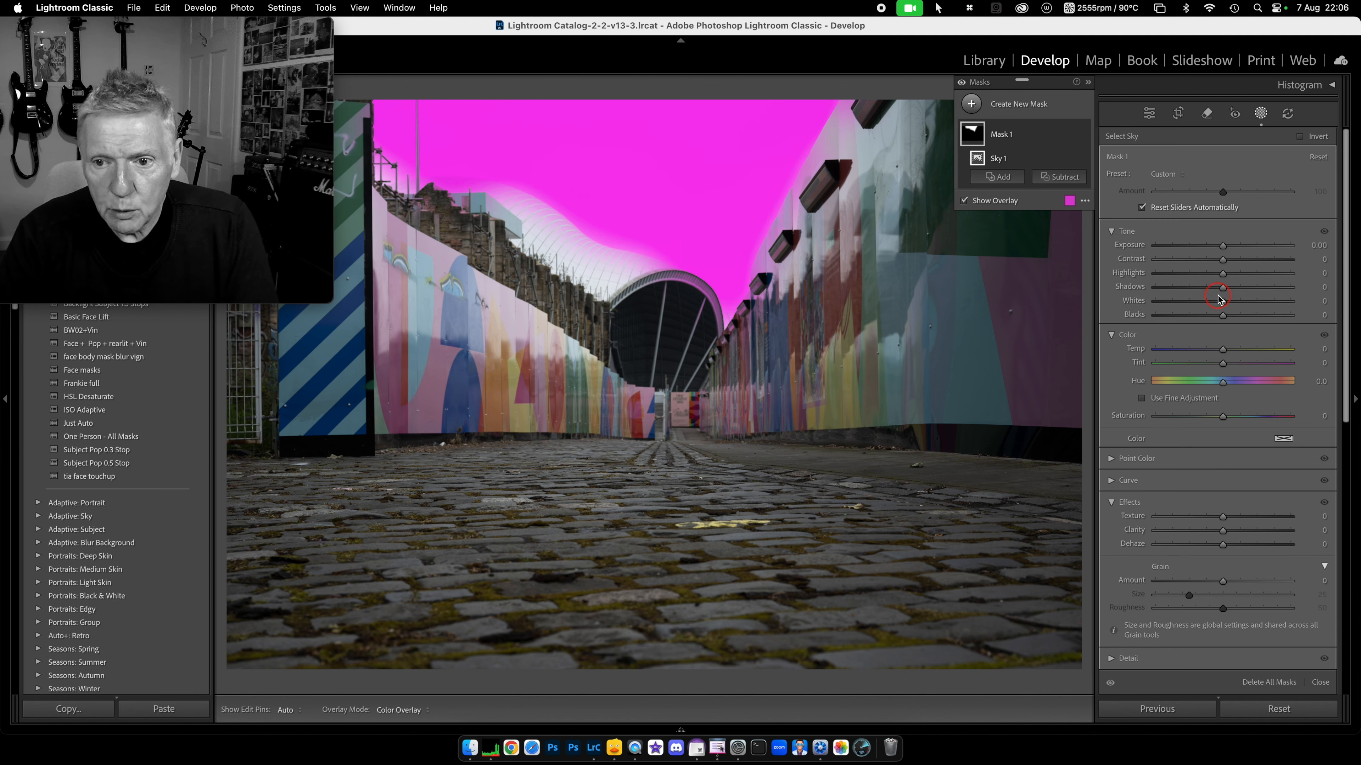
{"action": "left_click_drag", "start_coordinate": [1222, 275], "coordinate": [1119, 277]}
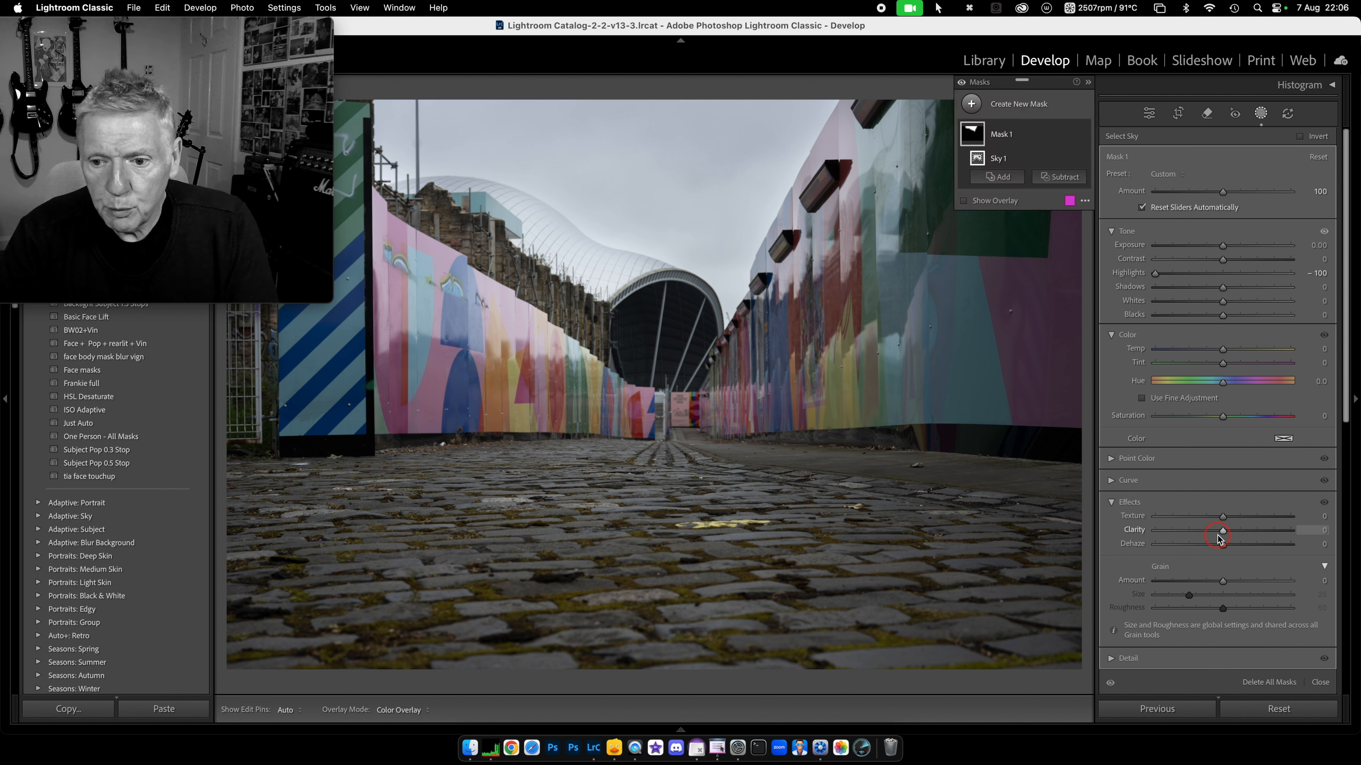
{"action": "mouse_move", "coordinate": [1224, 532]}
{"action": "left_mouse_down"}
{"action": "mouse_move", "coordinate": [1243, 532]}
{"action": "mouse_move", "coordinate": [1239, 547]}
{"action": "left_mouse_up"}
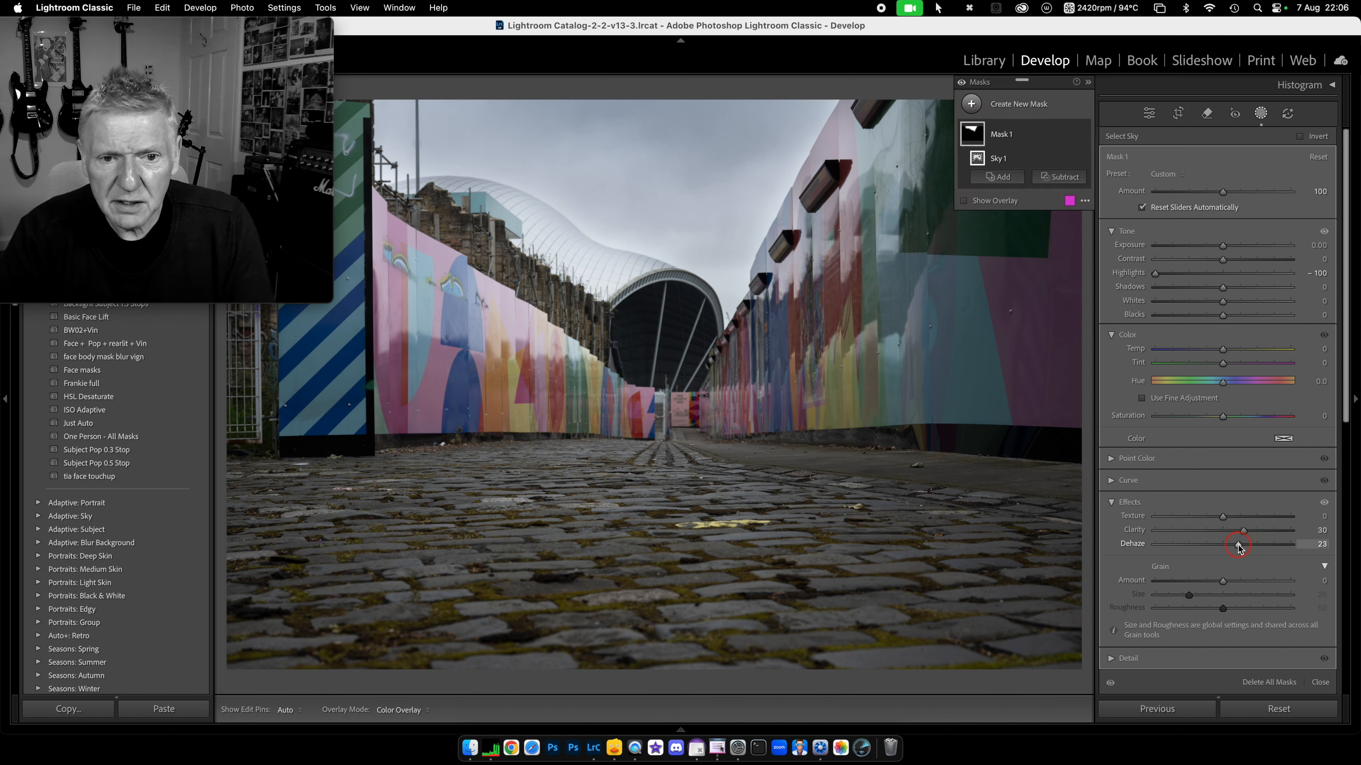
{"action": "left_click_drag", "start_coordinate": [1223, 246], "coordinate": [1221, 248]}
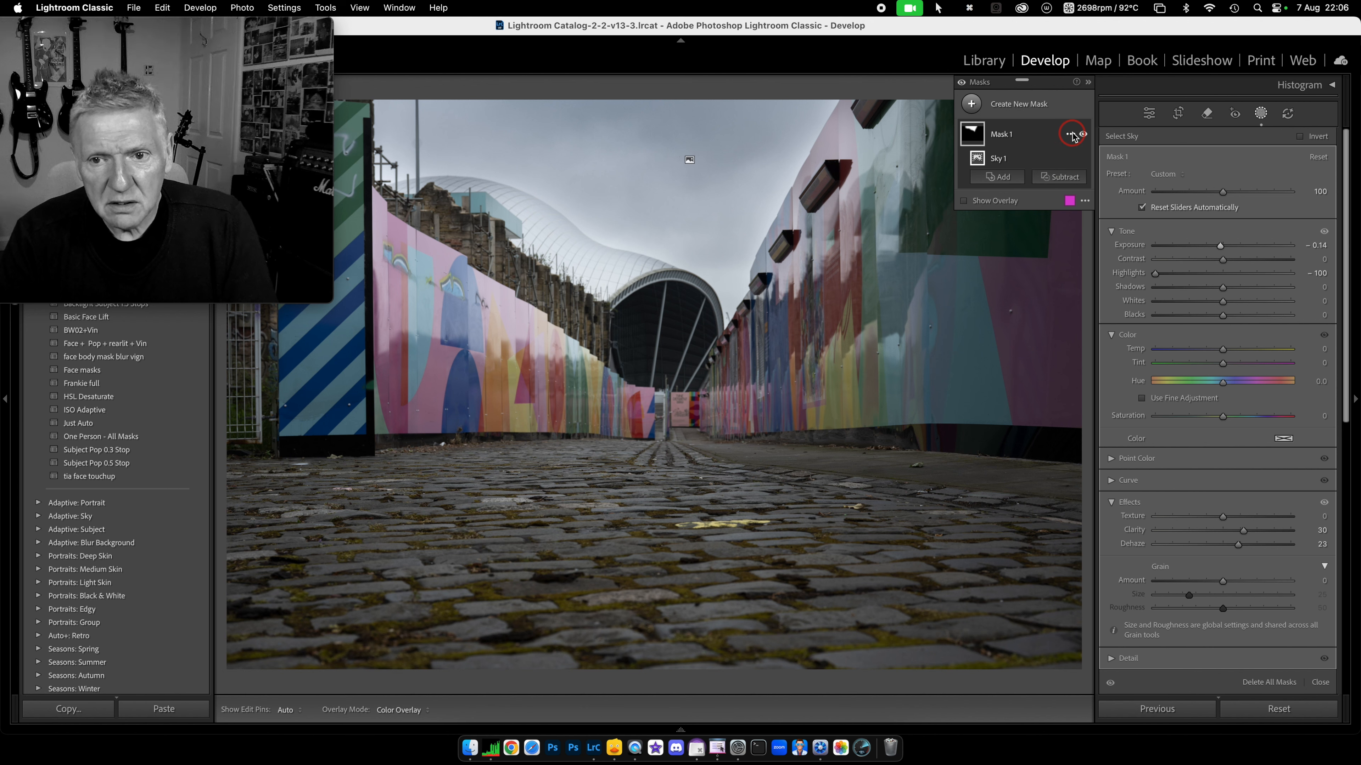
Step: Replace the masks with a sky linear gradient: Highlights -77, Clarity 30, Dehaze 13, Exposure -0.12
{"action": "left_click", "coordinate": [1071, 135]}
{"action": "left_click", "coordinate": [1113, 311]}
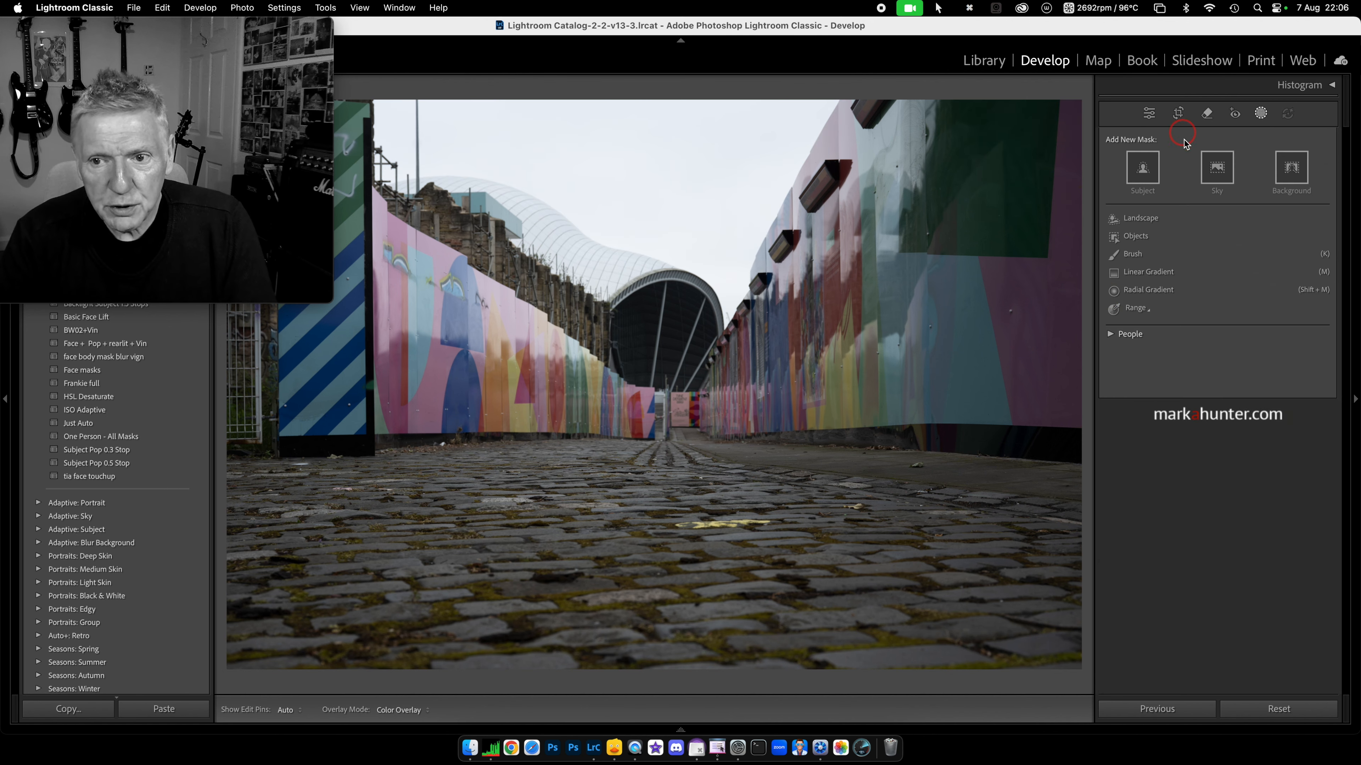
{"action": "left_click", "coordinate": [1141, 274]}
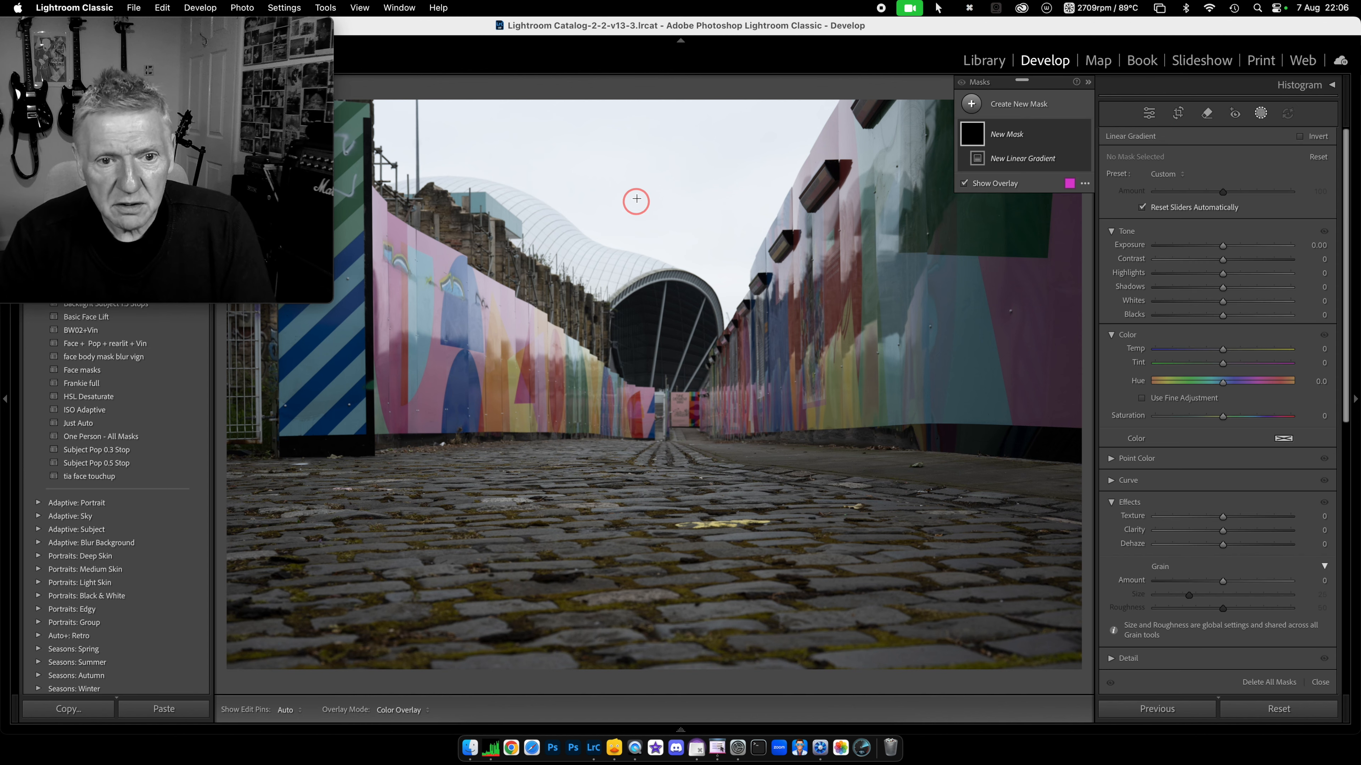
{"action": "left_click_drag", "start_coordinate": [641, 180], "coordinate": [626, 514]}
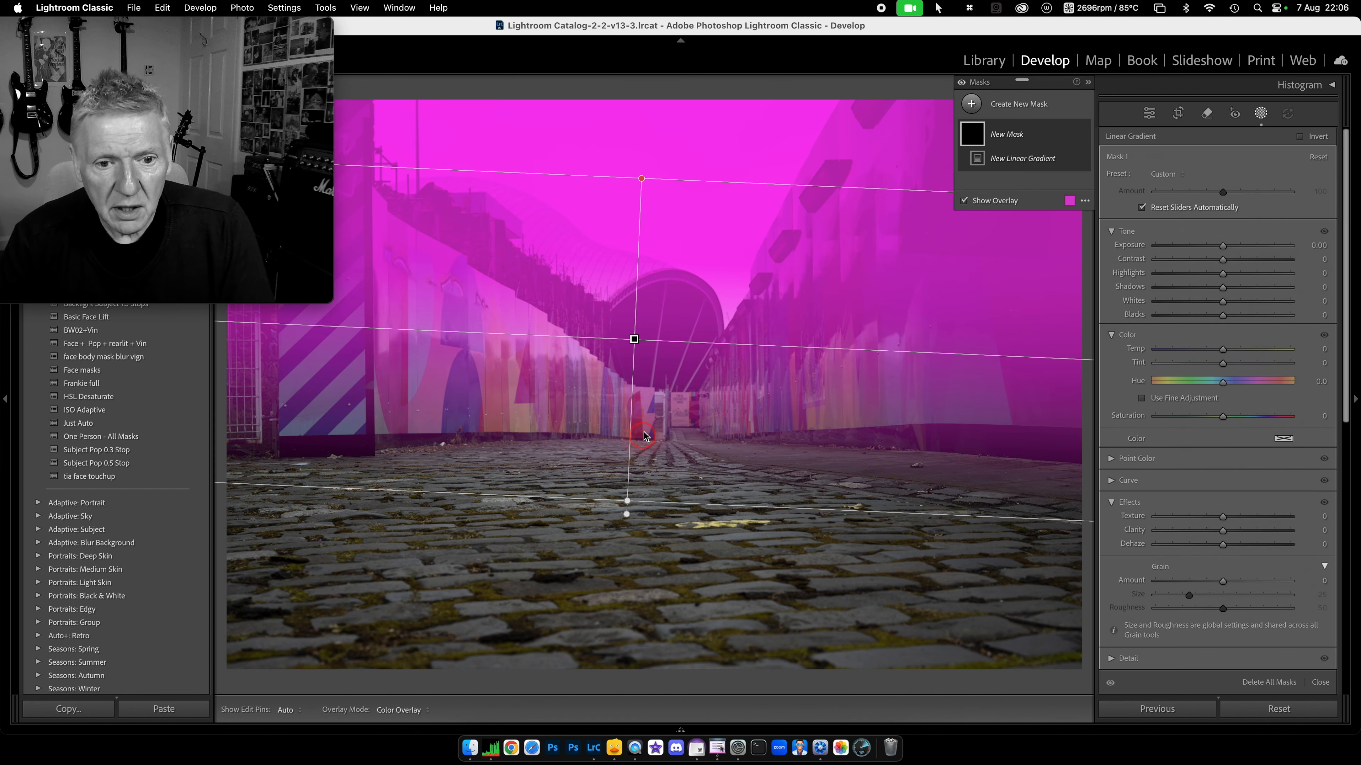
{"action": "left_click_drag", "start_coordinate": [632, 341], "coordinate": [665, 287]}
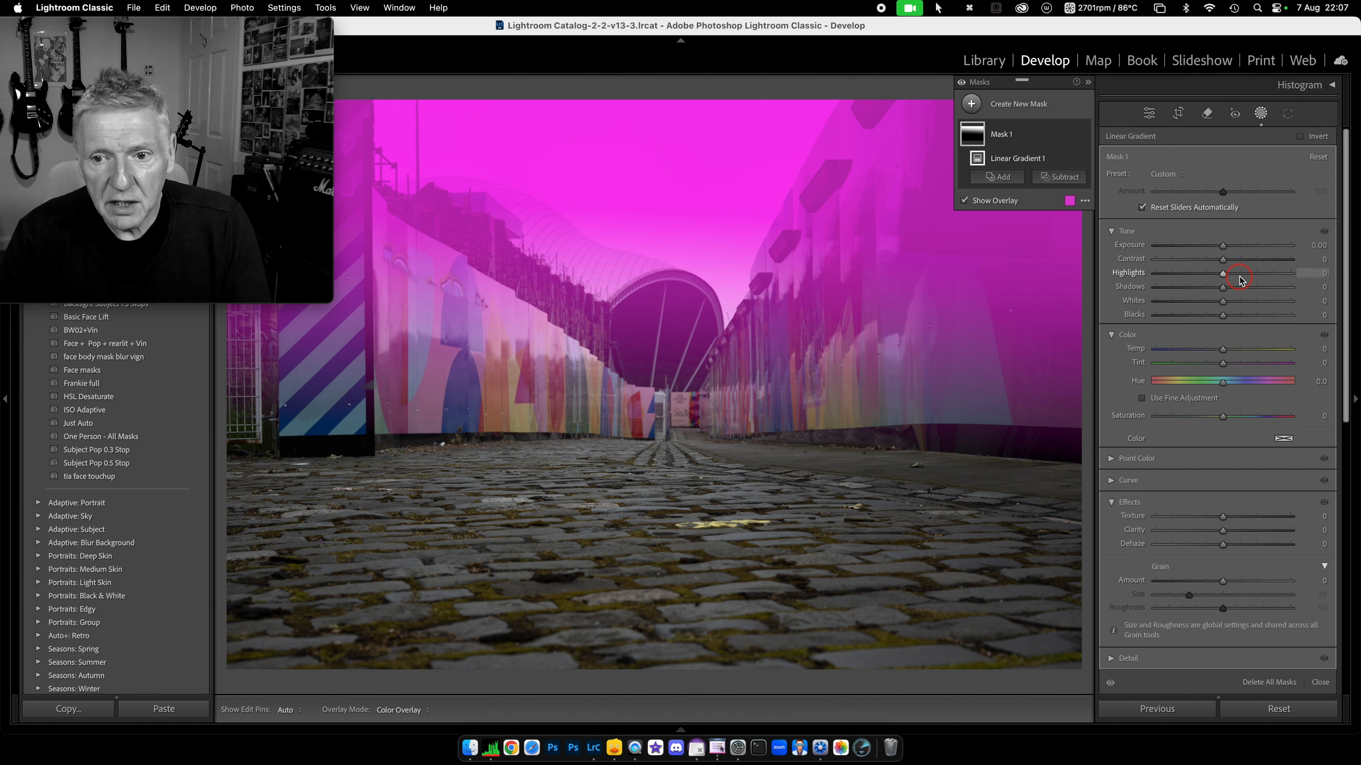
{"action": "left_click_drag", "start_coordinate": [1223, 274], "coordinate": [1171, 276]}
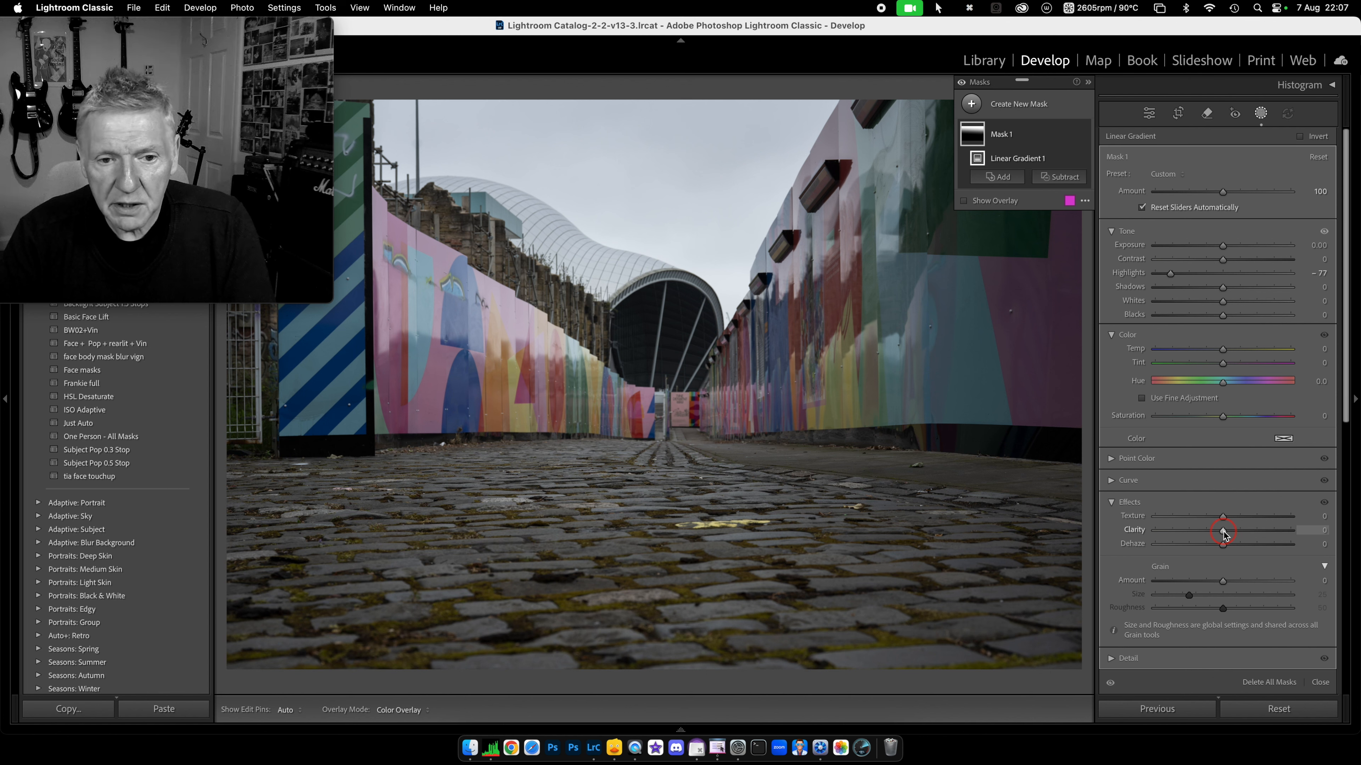
{"action": "mouse_move", "coordinate": [1222, 530]}
{"action": "left_mouse_down"}
{"action": "mouse_move", "coordinate": [1245, 529]}
{"action": "mouse_move", "coordinate": [1231, 545]}
{"action": "left_mouse_up"}
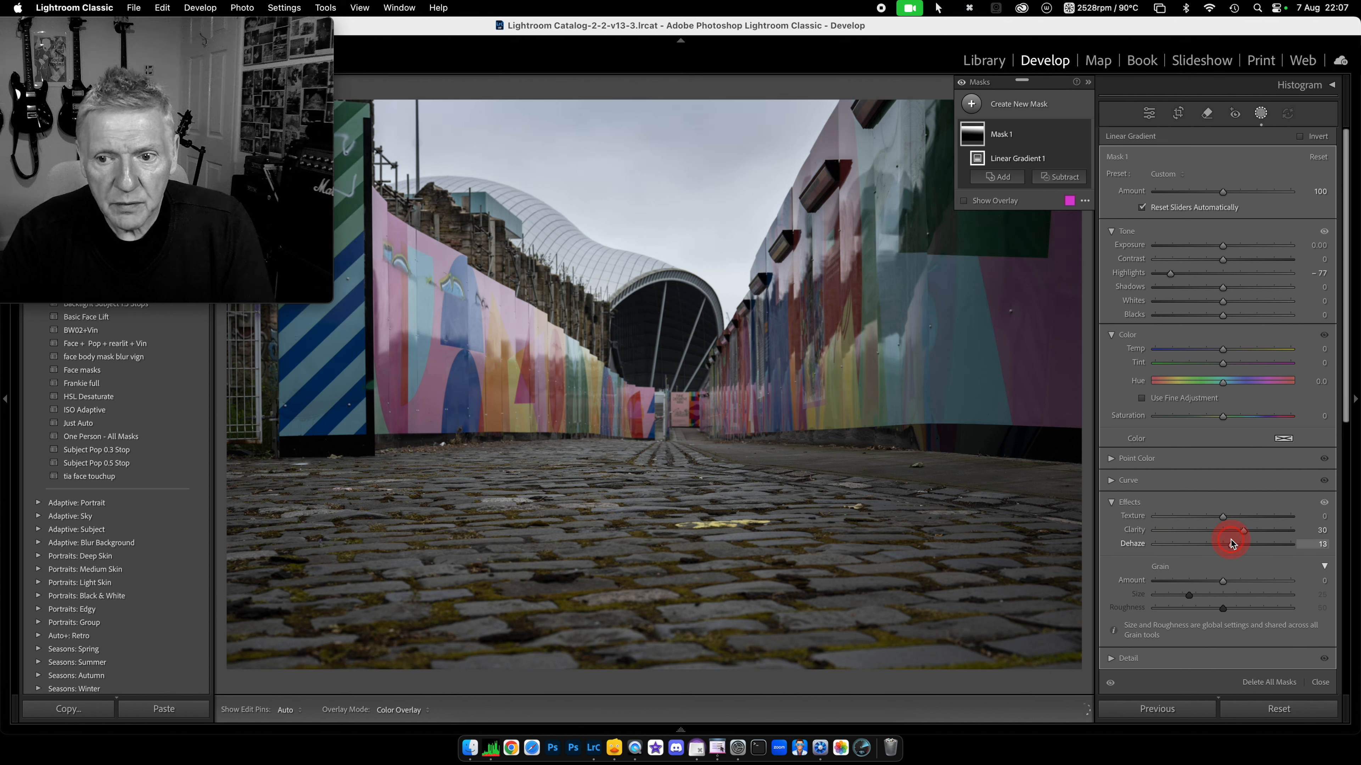
{"action": "left_click_drag", "start_coordinate": [1222, 246], "coordinate": [1221, 248]}
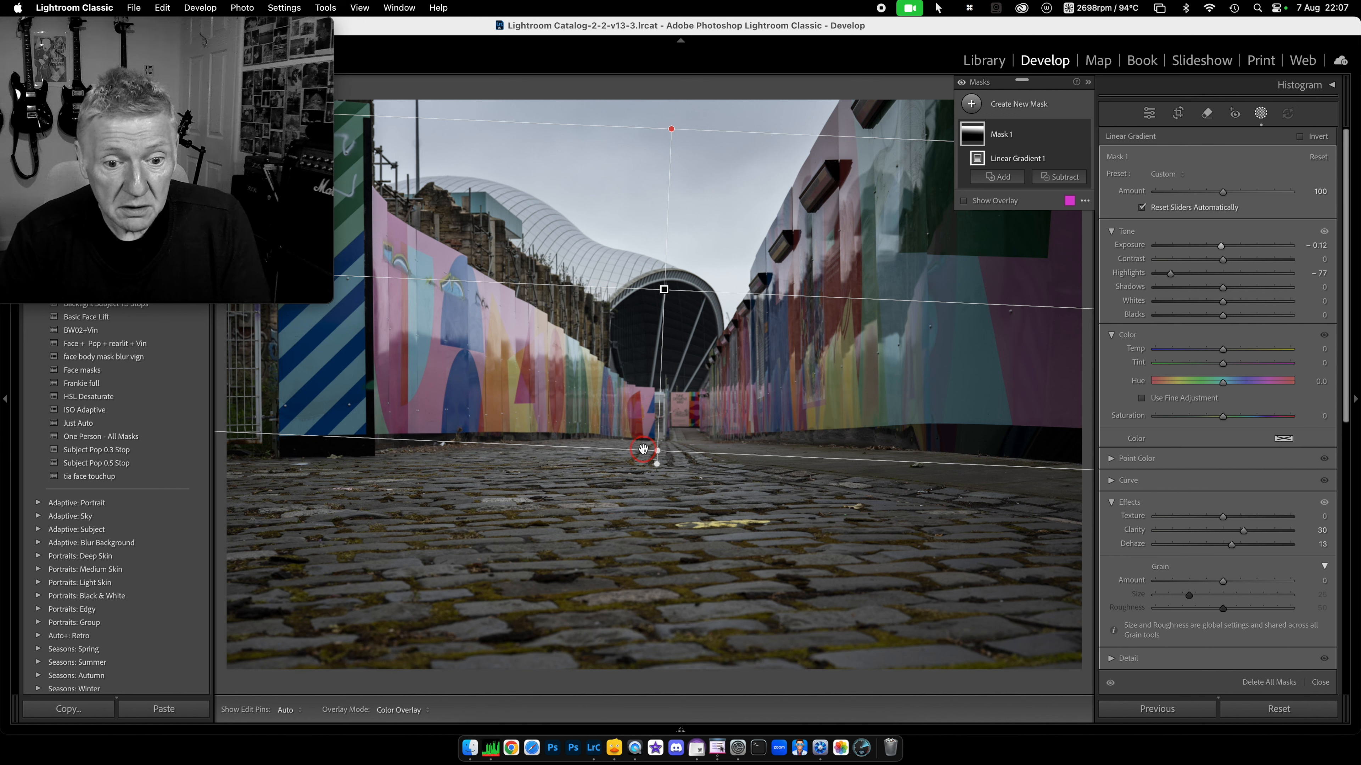
Step: Move the gradient's top edge, centre and lower edge down over the dome
{"action": "left_click_drag", "start_coordinate": [671, 129], "coordinate": [668, 230]}
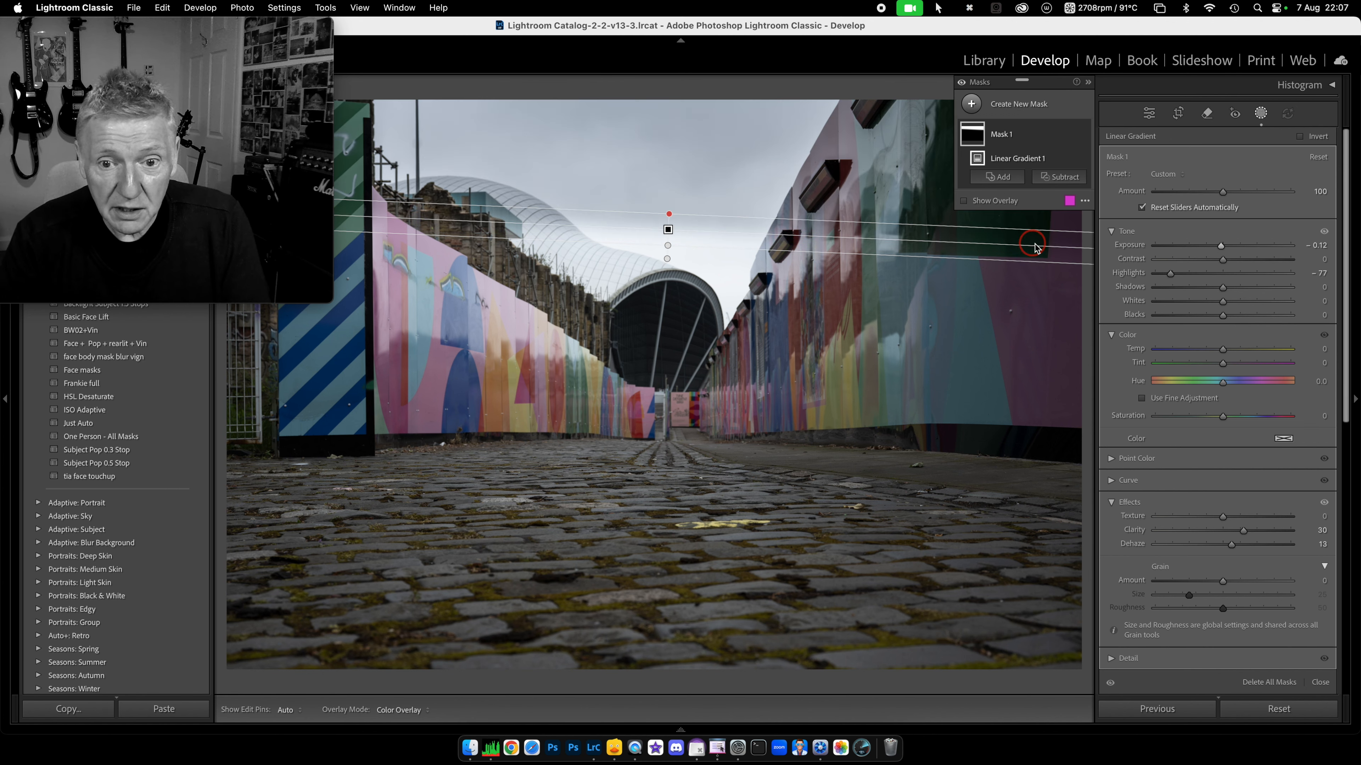
{"action": "left_click_drag", "start_coordinate": [668, 229], "coordinate": [668, 285]}
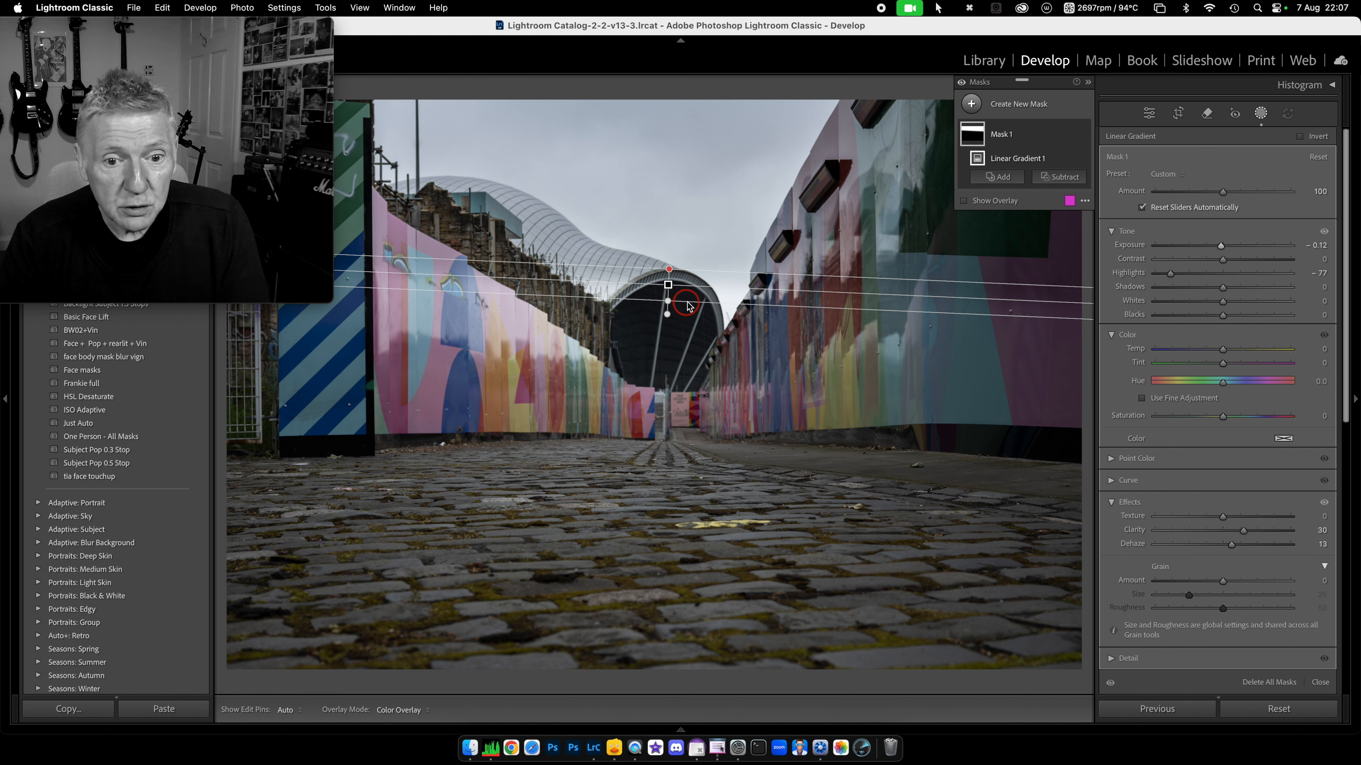
{"action": "left_click_drag", "start_coordinate": [686, 302], "coordinate": [689, 535]}
{"action": "left_click_drag", "start_coordinate": [663, 400], "coordinate": [670, 336]}
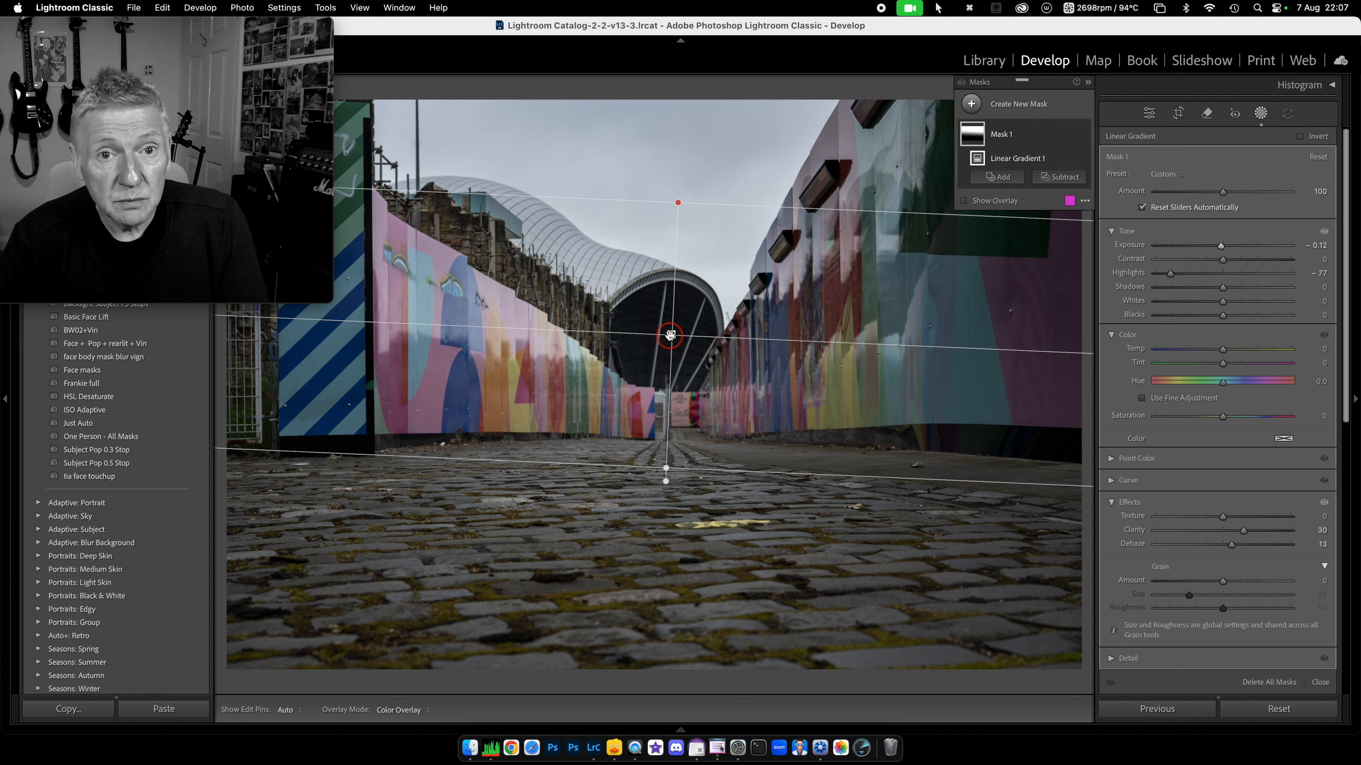
{"action": "mouse_move", "coordinate": [671, 336]}
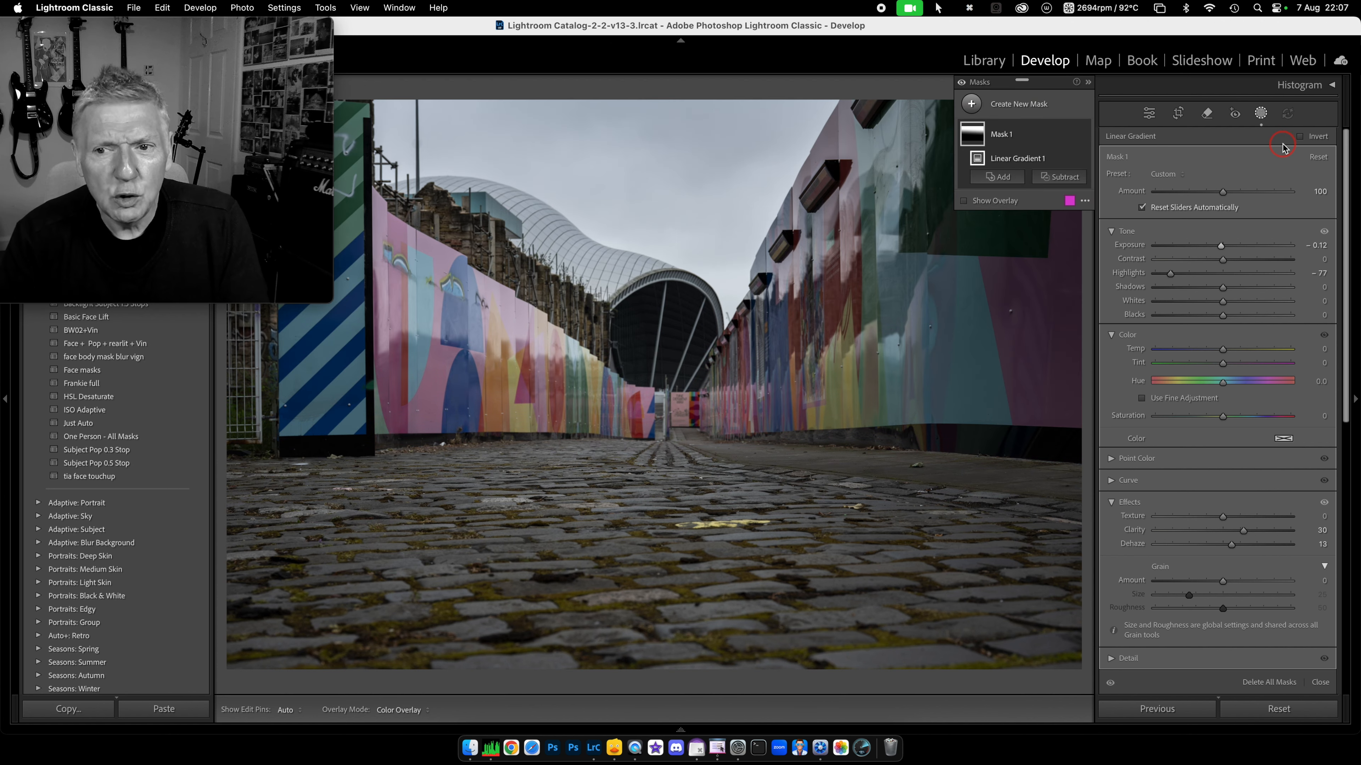
Step: Leave mask editing and reopen the photo in Develop from the Library grid
{"action": "left_click", "coordinate": [1260, 114]}
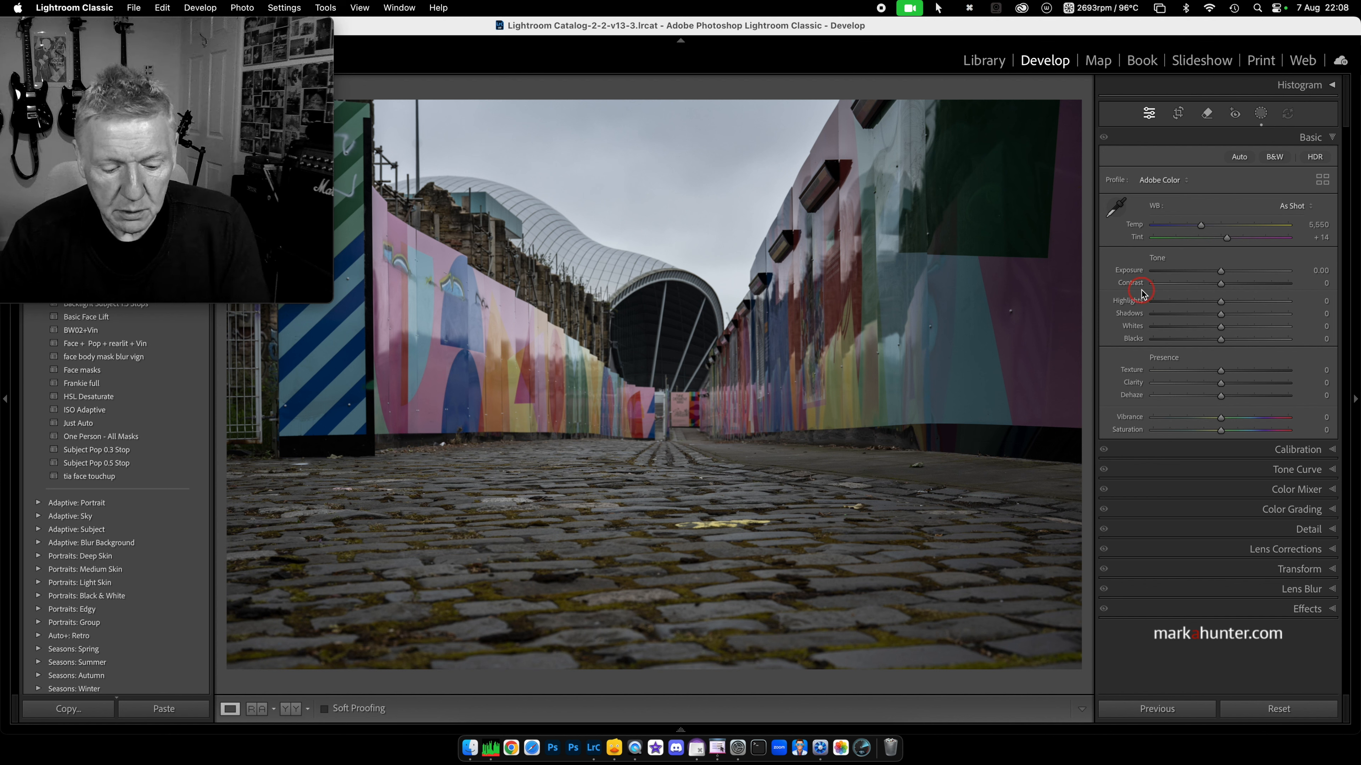
{"action": "key", "text": "g"}
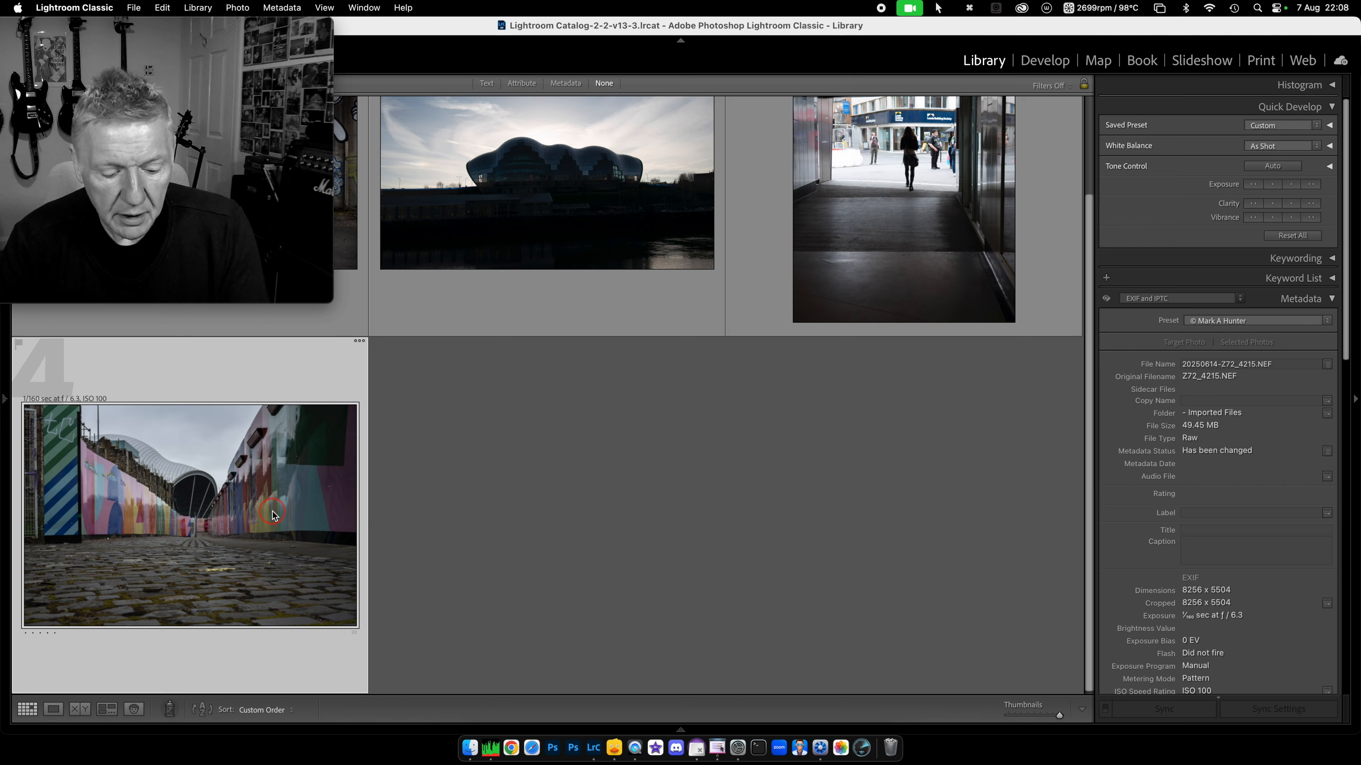
{"action": "key", "text": "d"}
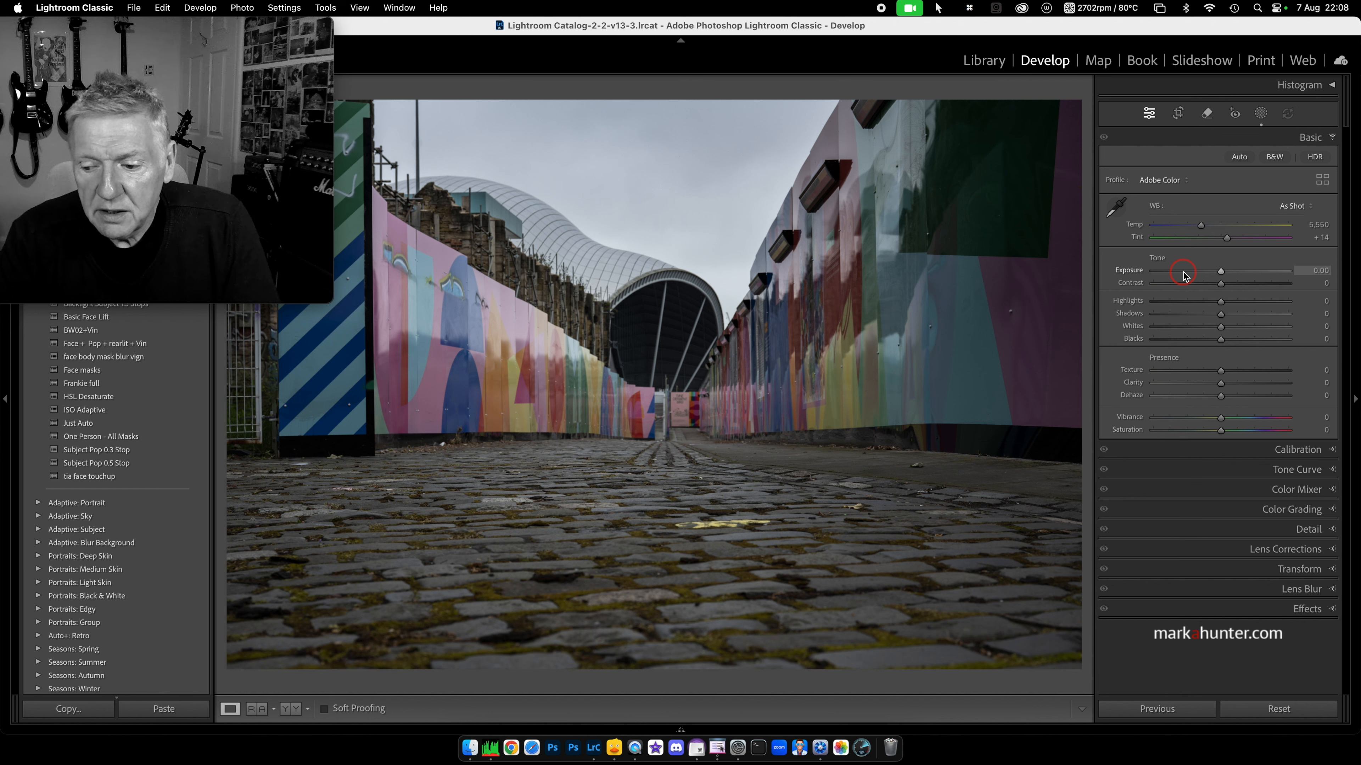
{"action": "scroll", "coordinate": [1183, 274], "scroll_direction": "down", "scroll_amount": 2}
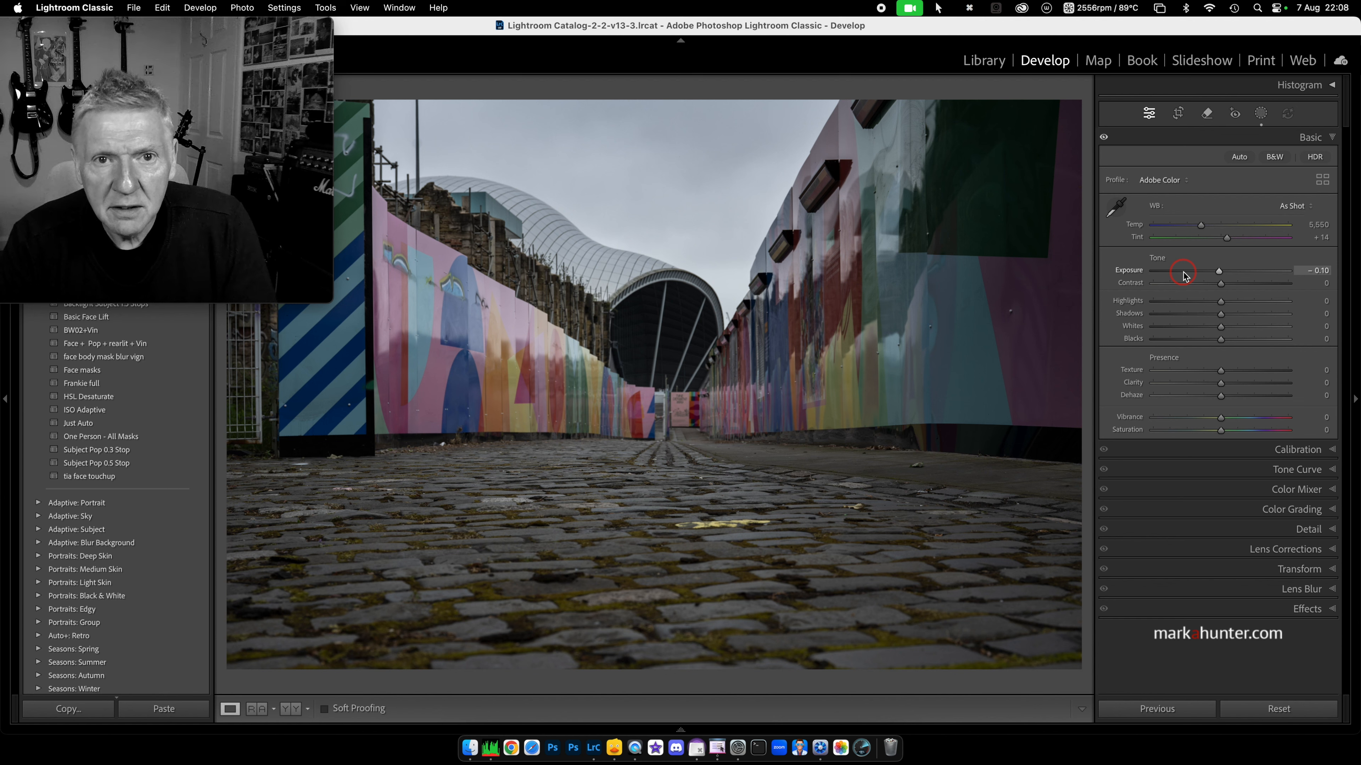
{"action": "scroll", "coordinate": [1184, 272], "scroll_direction": "down", "scroll_amount": 1}
{"action": "scroll", "coordinate": [1184, 275], "scroll_direction": "down", "scroll_amount": 3}
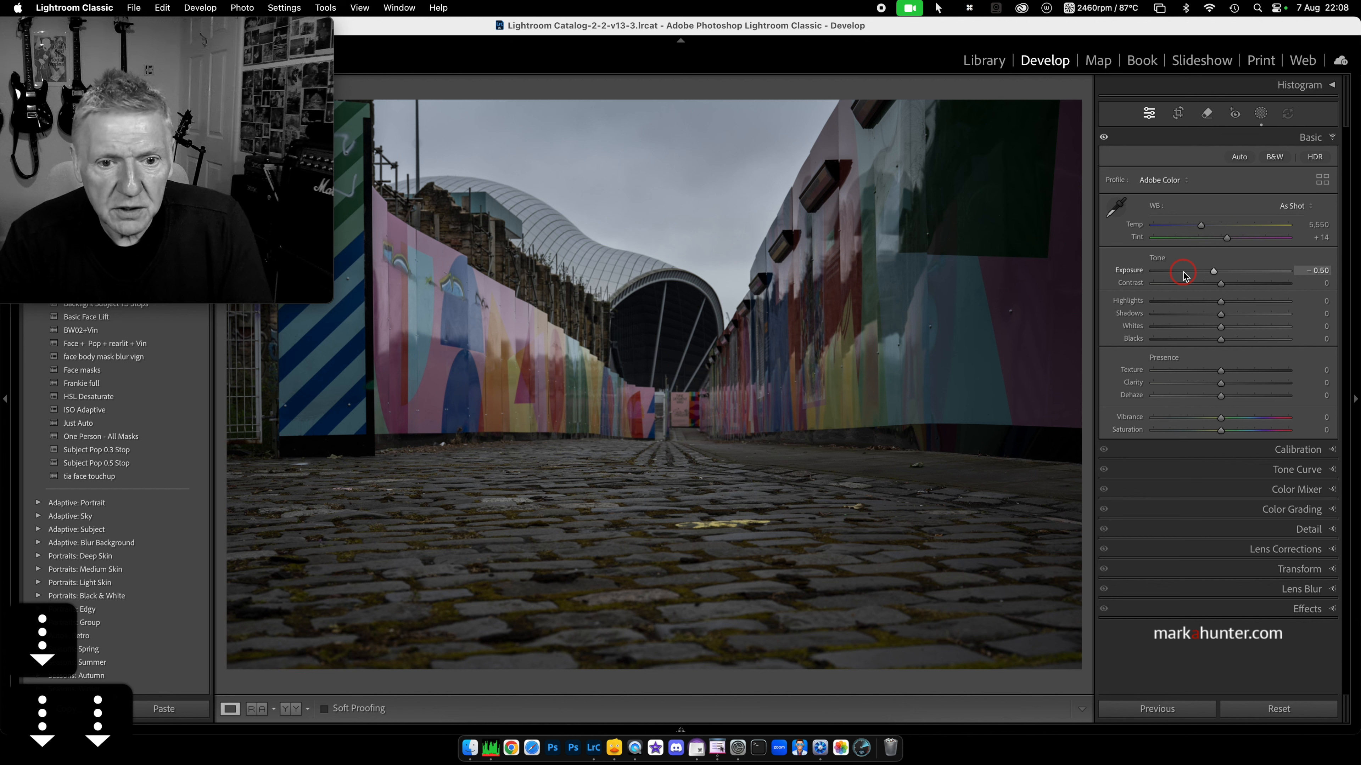
{"action": "scroll", "coordinate": [1183, 276], "scroll_direction": "up", "scroll_amount": 4}
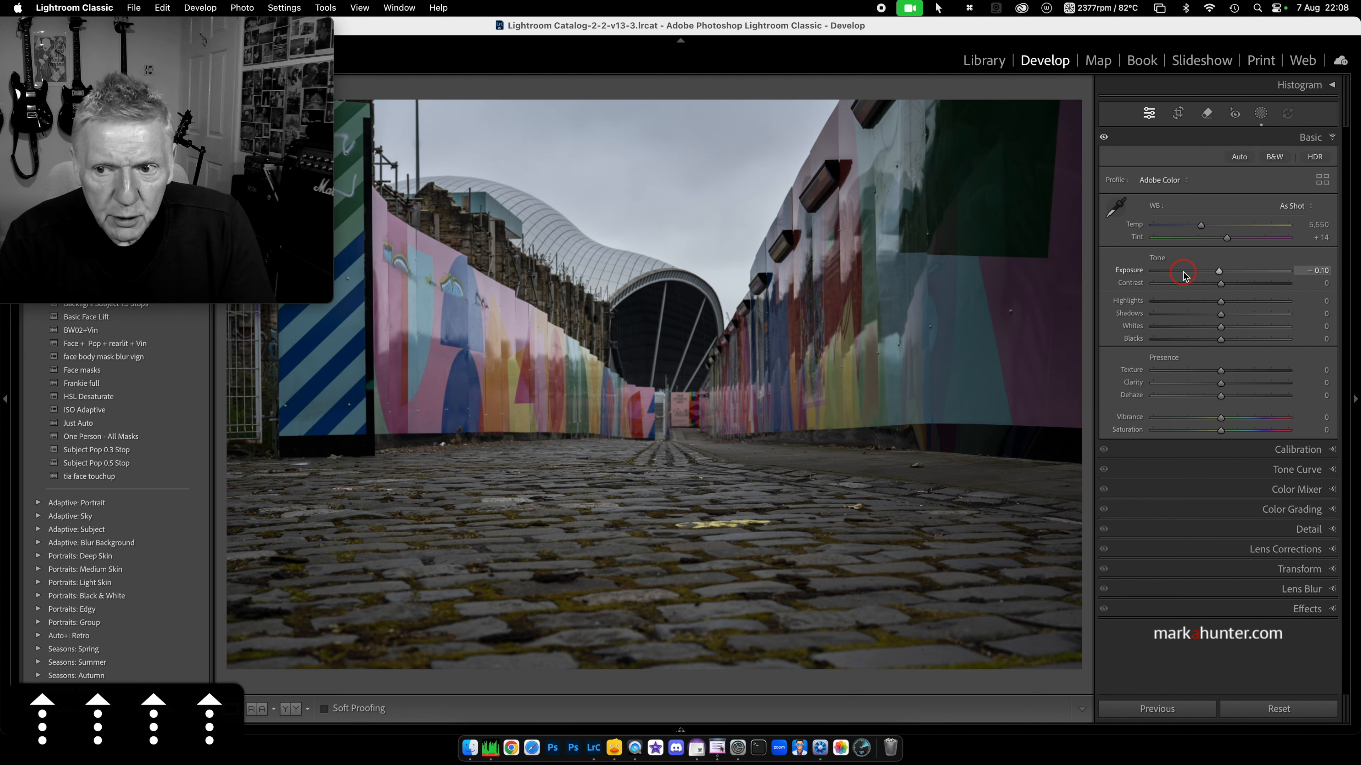
{"action": "scroll", "coordinate": [1183, 275], "scroll_direction": "up", "scroll_amount": 4}
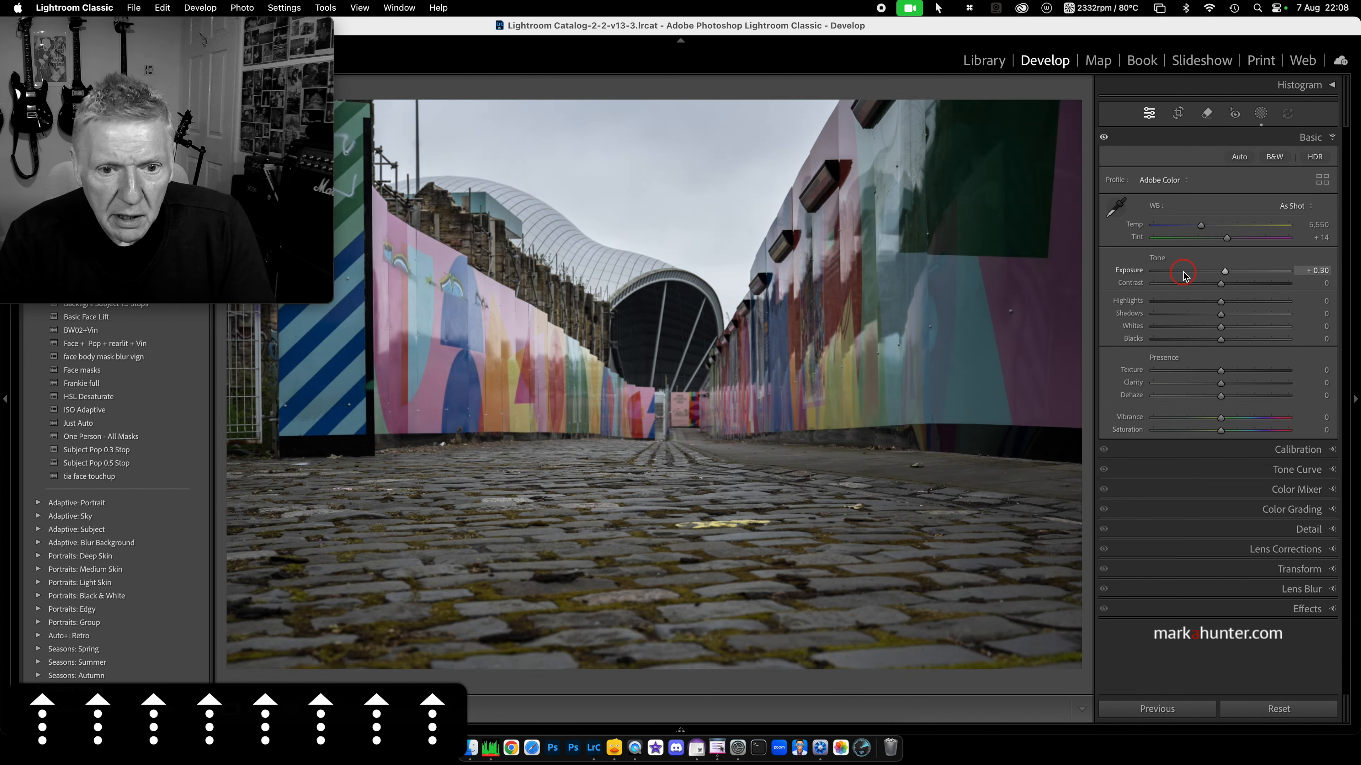
{"action": "scroll", "coordinate": [1184, 275], "scroll_direction": "down", "scroll_amount": 3}
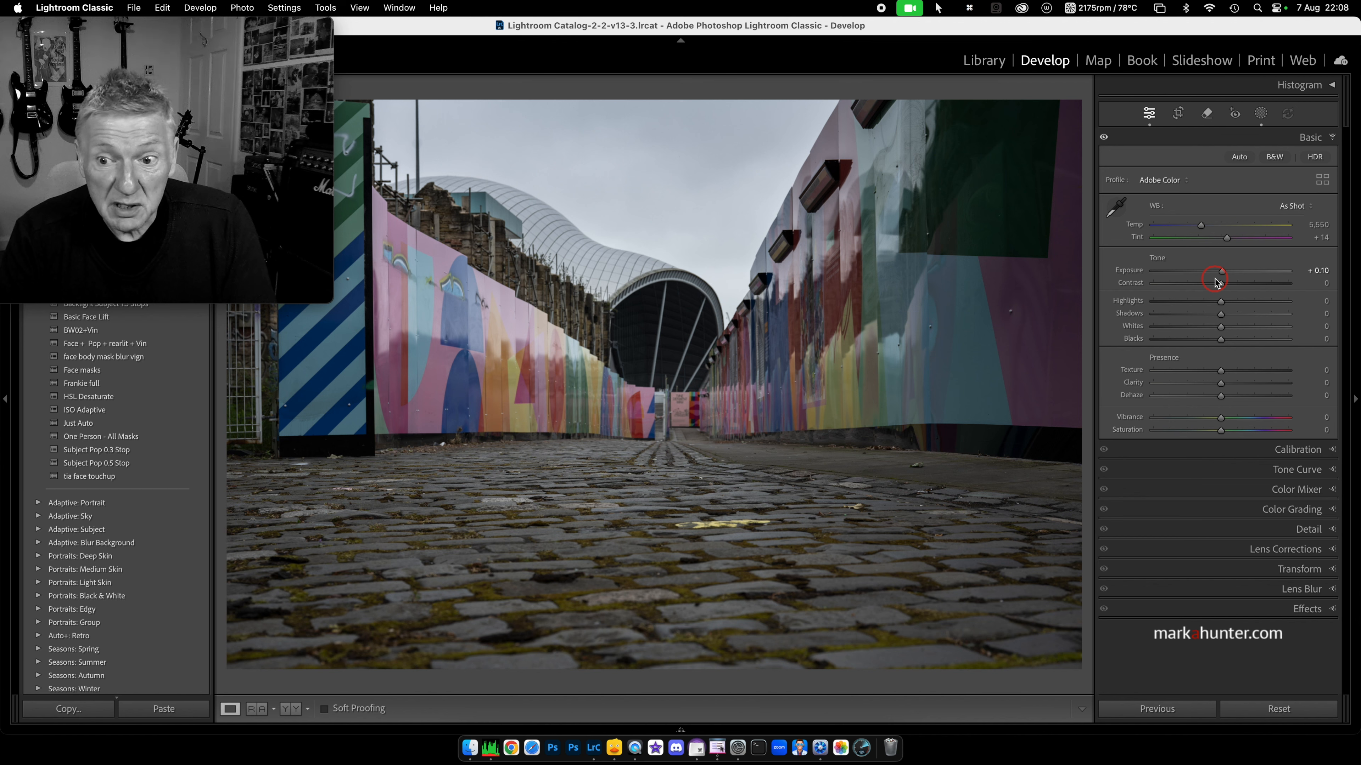
Step: Enter Exposure 54, dismiss the out-of-range warning, then set Exposure to +4.00
{"action": "left_click", "coordinate": [1323, 271]}
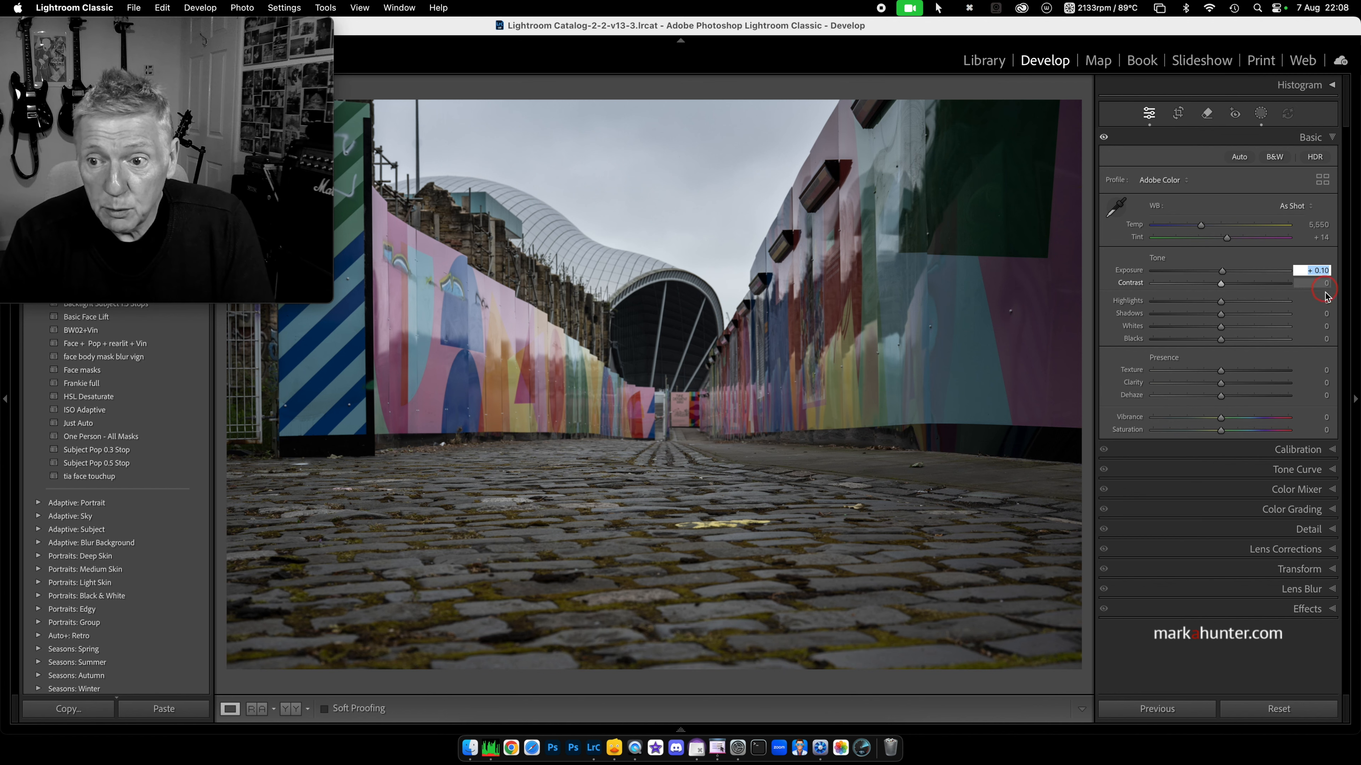
{"action": "type", "text": "5"}
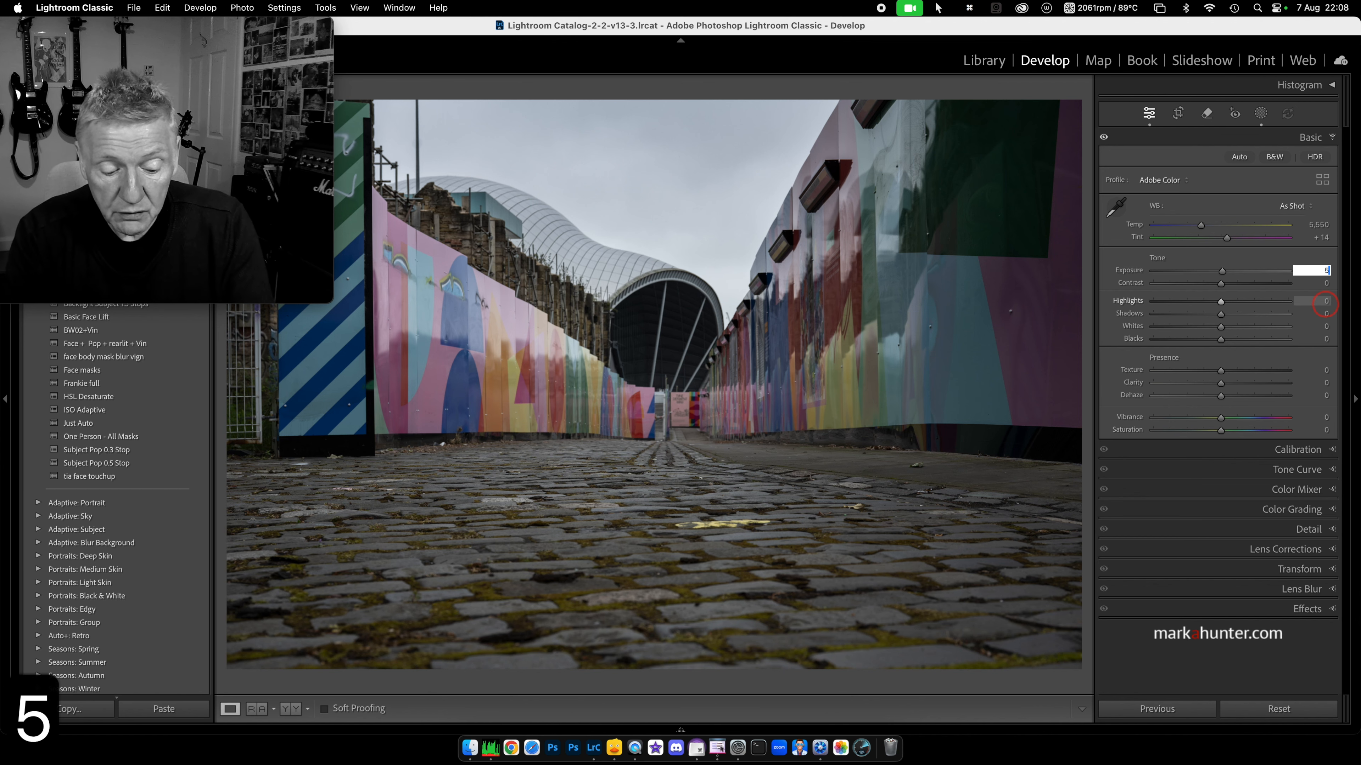
{"action": "type", "text": "4"}
{"action": "key", "text": "Return"}
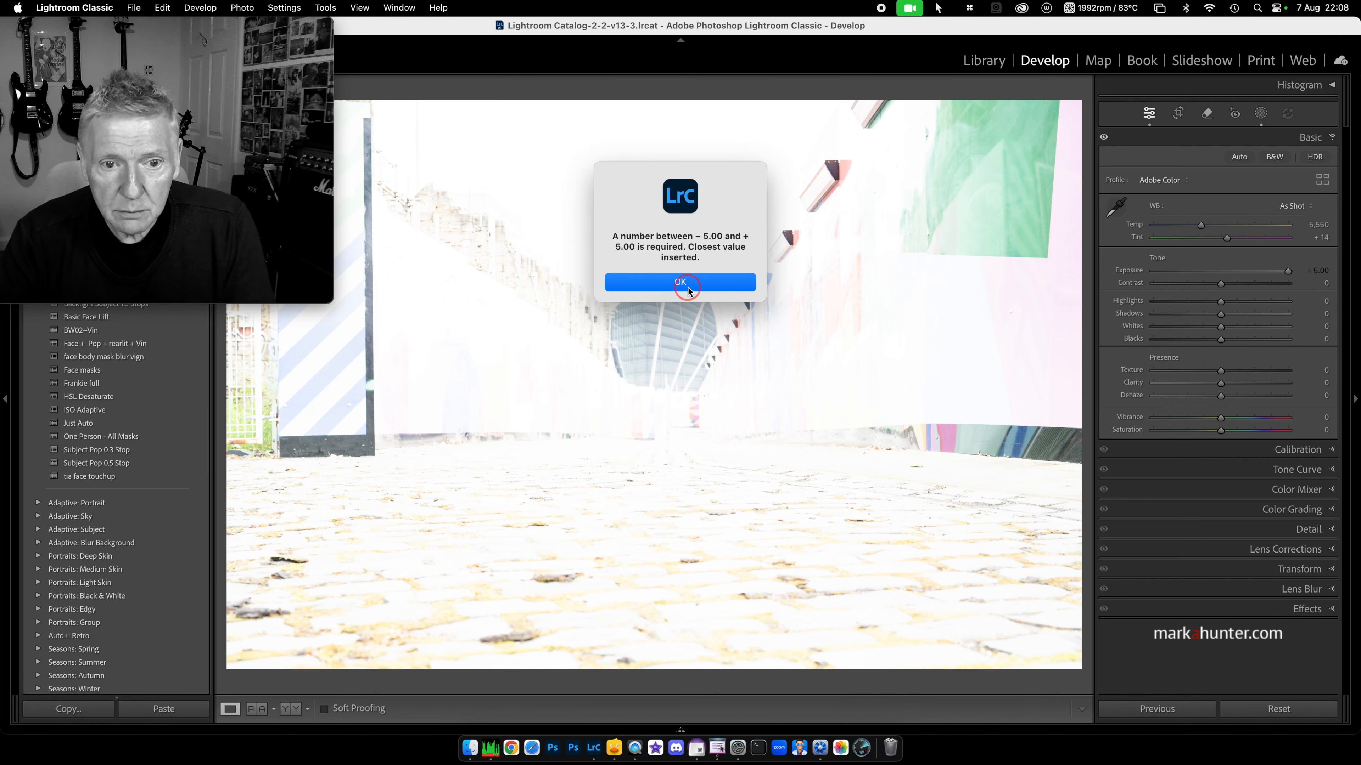
{"action": "left_click", "coordinate": [689, 285]}
{"action": "left_click", "coordinate": [1307, 271]}
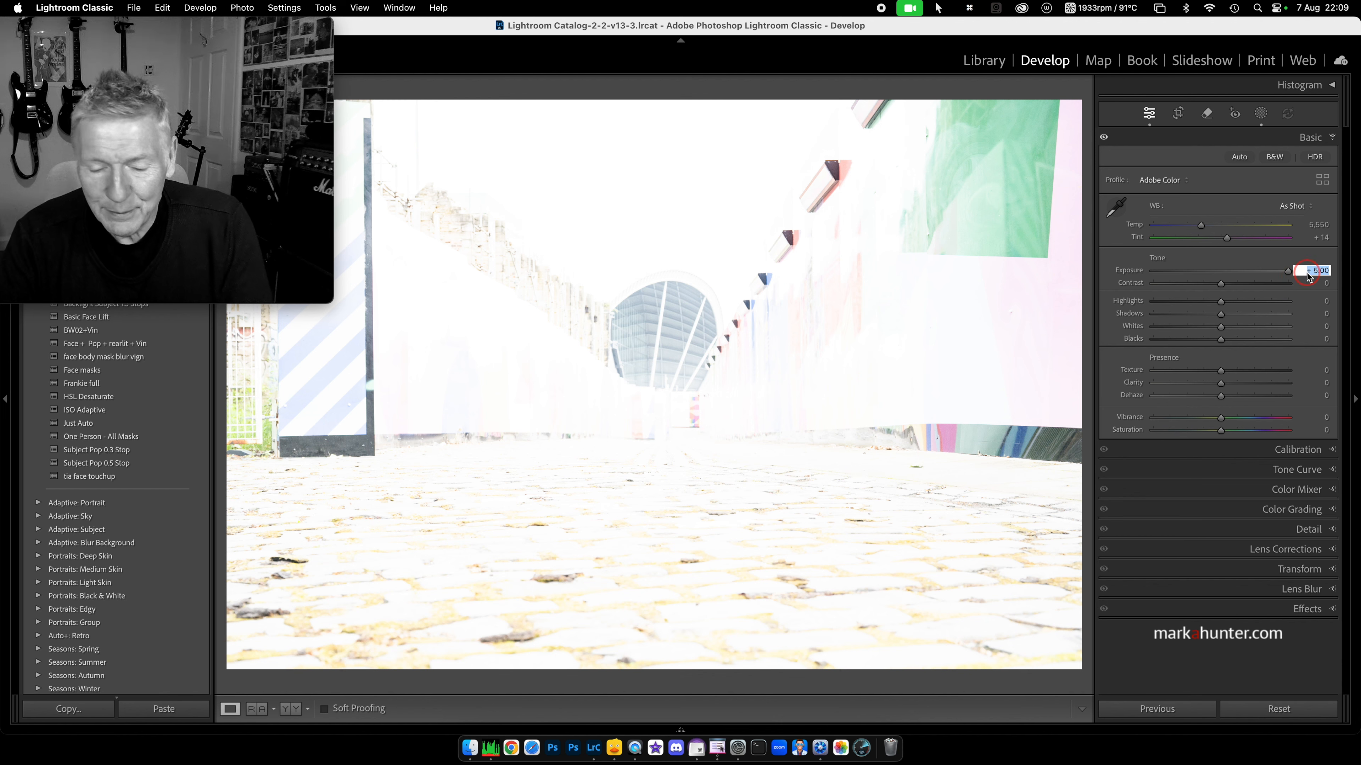
{"action": "type", "text": "4"}
{"action": "key", "text": "Return"}
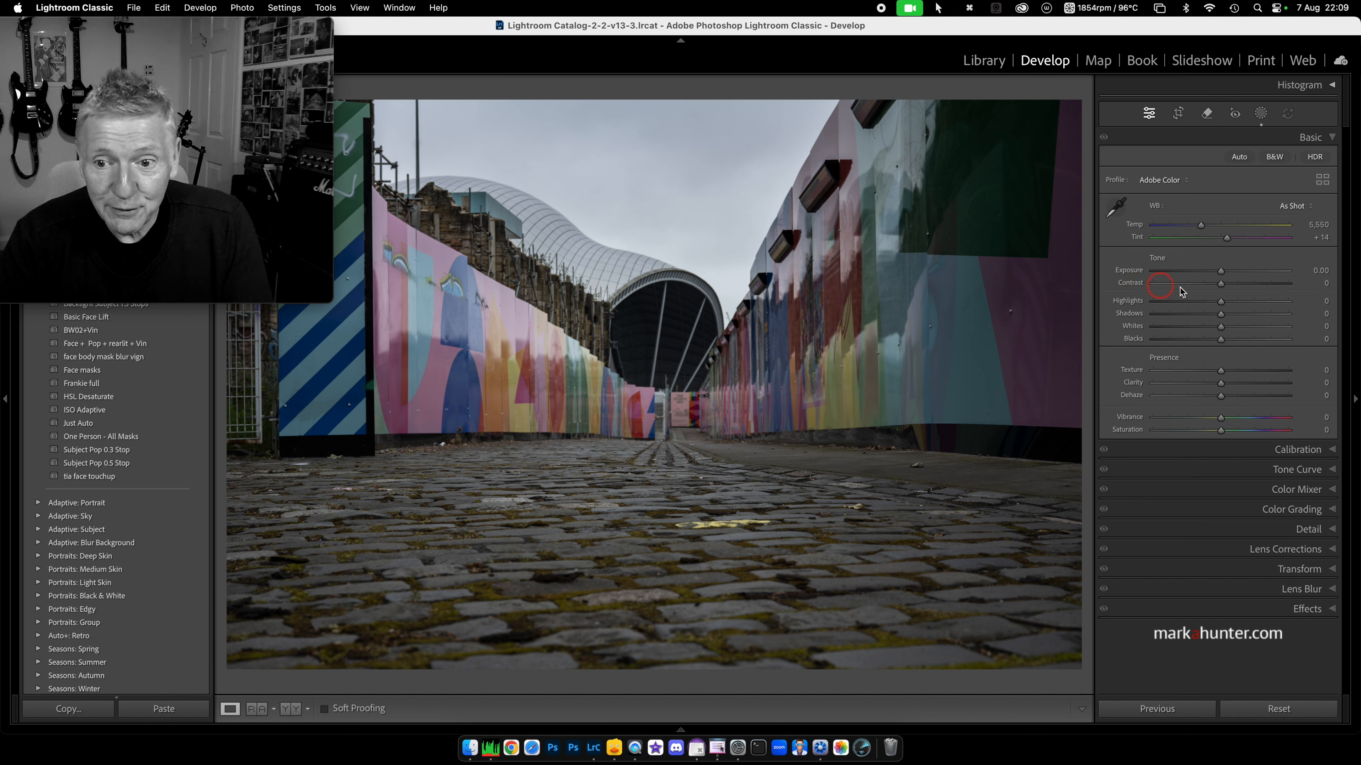
Step: Test Contrast +44, lower Exposure and Clarity changes, then reset the tone sliders
{"action": "left_click_drag", "start_coordinate": [1221, 284], "coordinate": [1250, 284]}
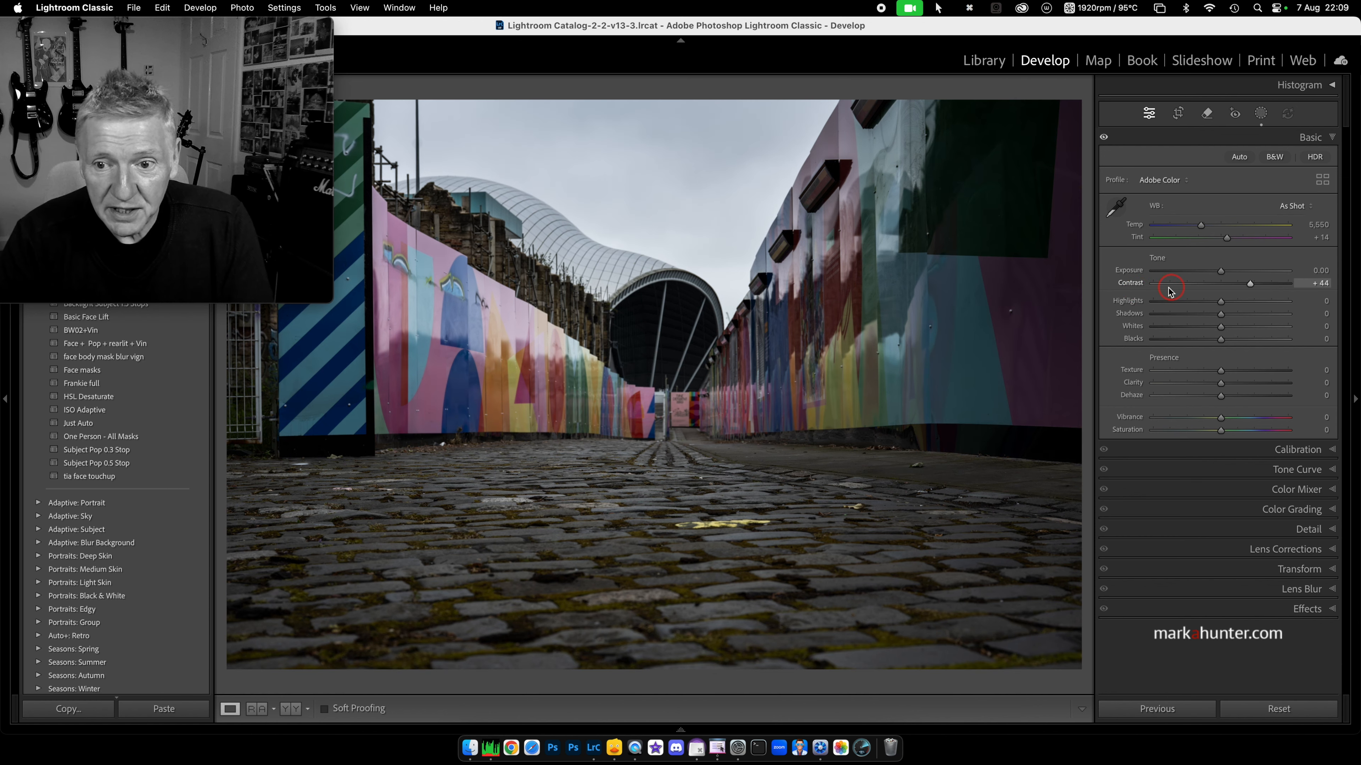
{"action": "left_click", "coordinate": [1134, 284]}
{"action": "double_click", "coordinate": [1134, 284]}
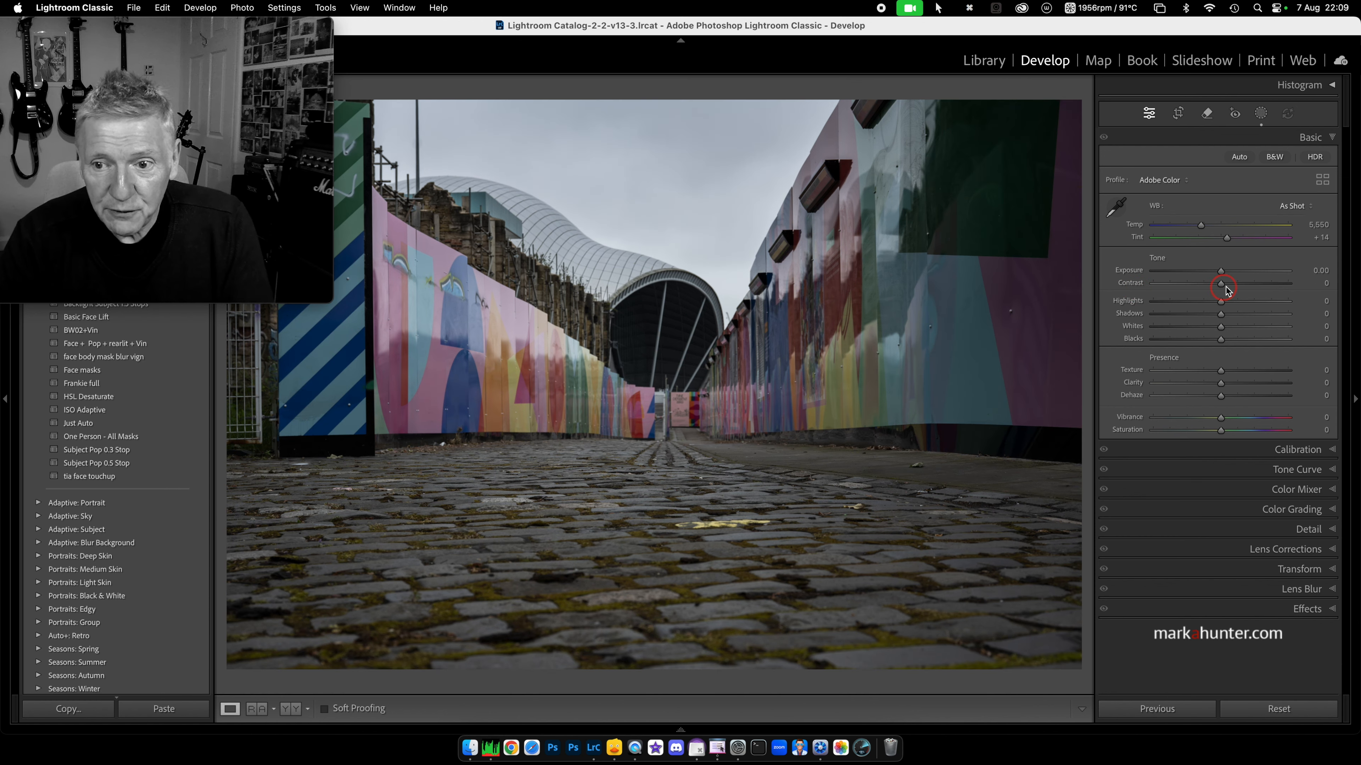
{"action": "left_click_drag", "start_coordinate": [1221, 272], "coordinate": [1245, 315]}
{"action": "left_click_drag", "start_coordinate": [1220, 384], "coordinate": [1189, 397]}
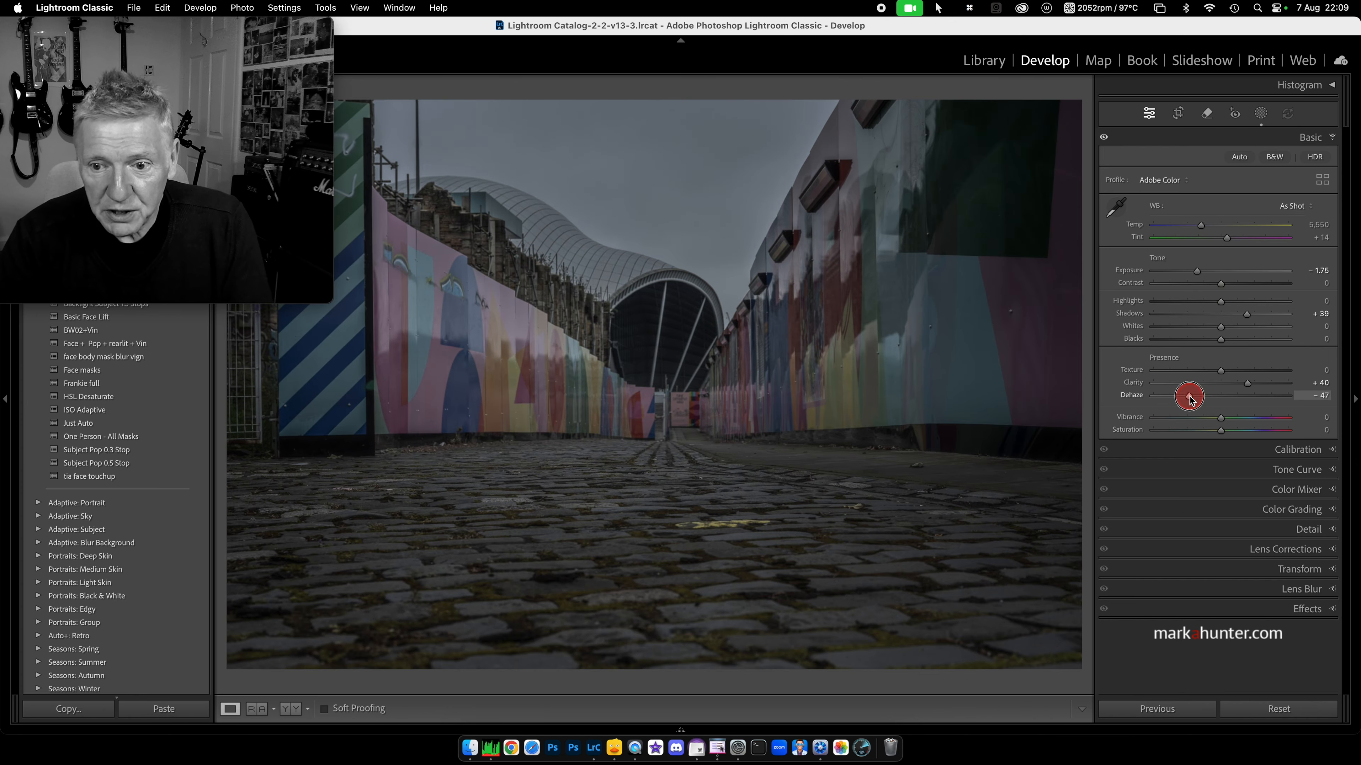
{"action": "double_click", "coordinate": [1157, 259]}
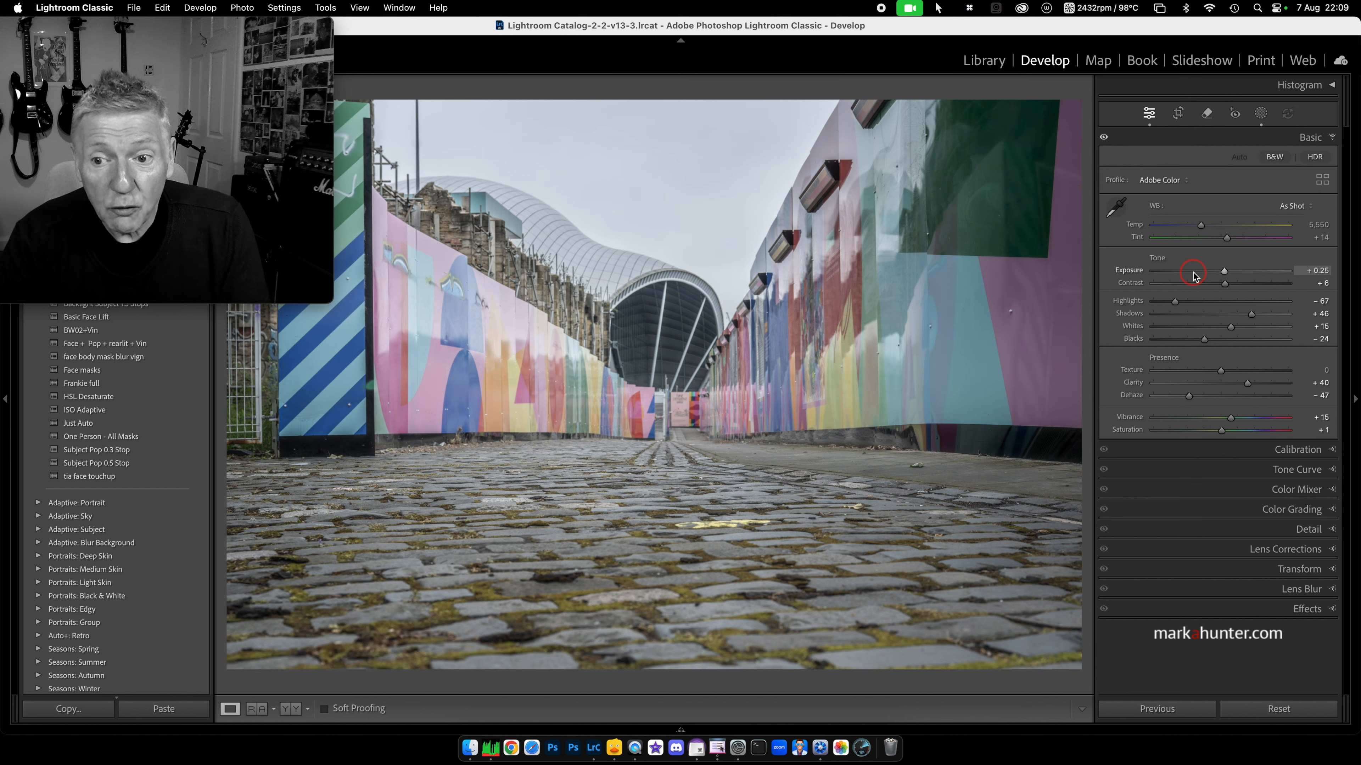
Step: Nudge Exposure up and down in small arrow-key steps
{"action": "key", "text": "Up"}
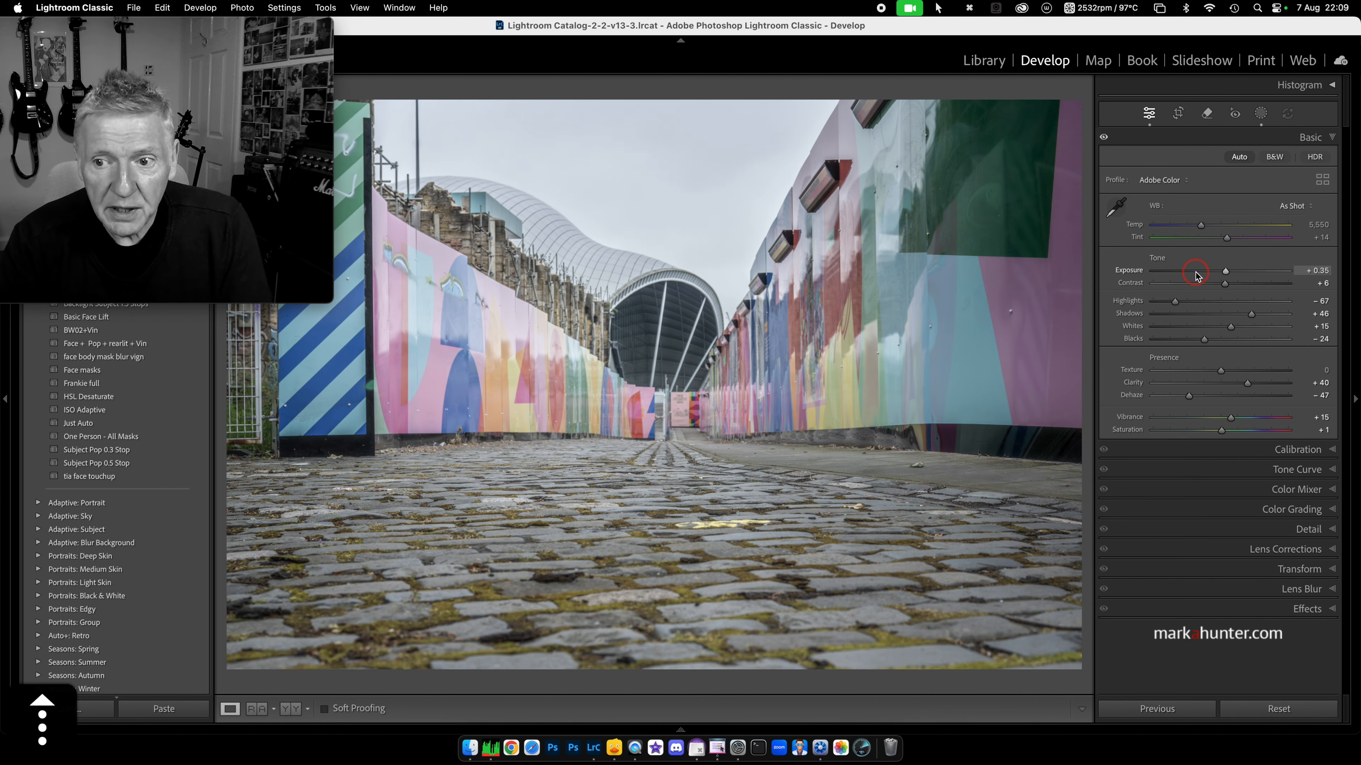
{"action": "key", "text": "Down"}
{"action": "key", "text": "Down"}
{"action": "key", "text": "Down"}
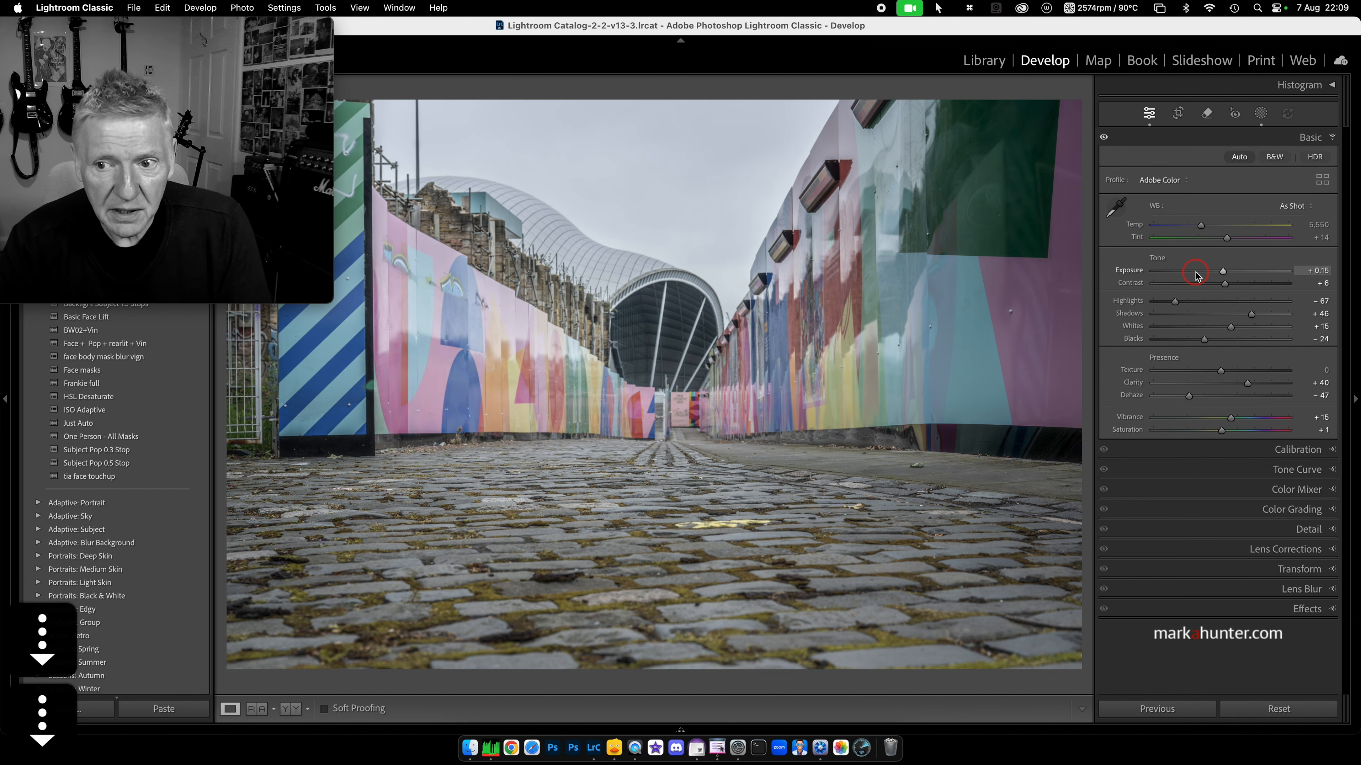
{"action": "key", "text": "Up"}
{"action": "key", "text": "Up"}
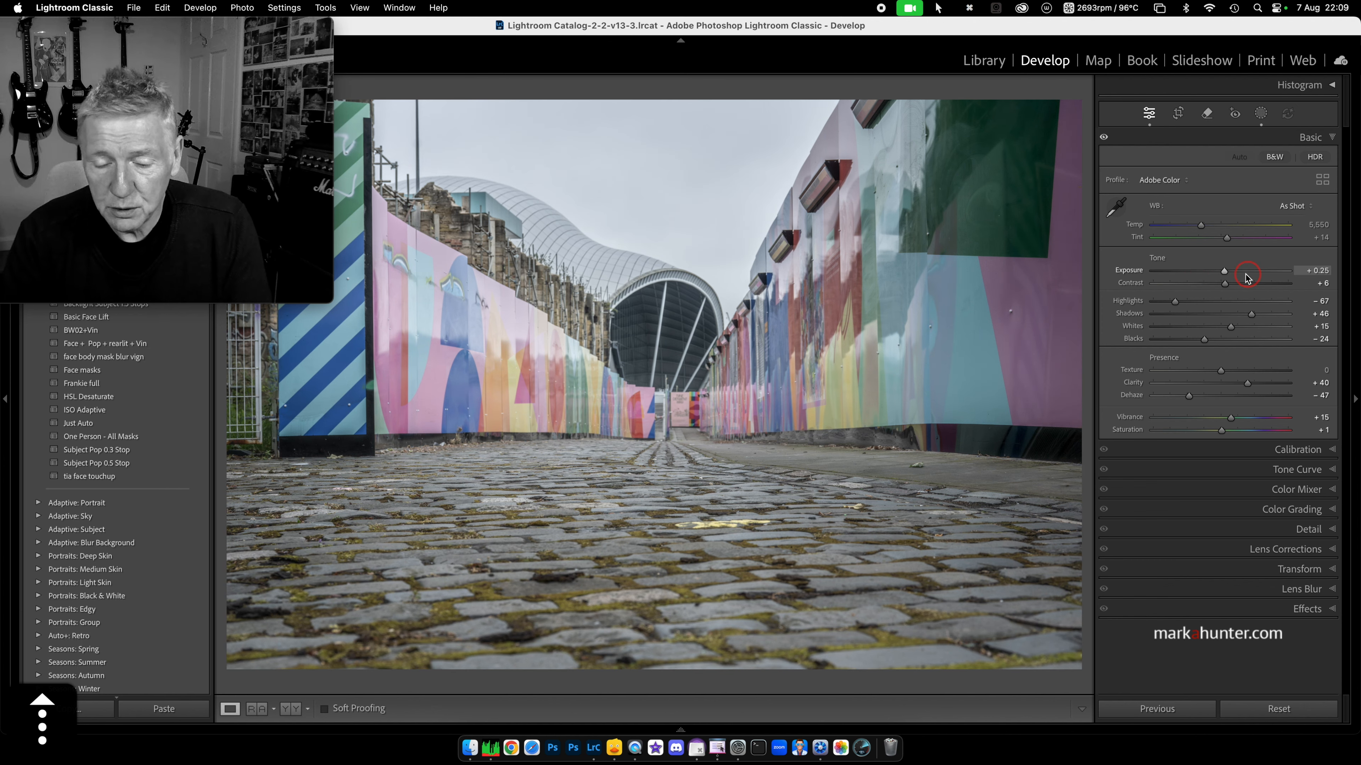
{"action": "key", "text": "Down"}
{"action": "key", "text": "Down"}
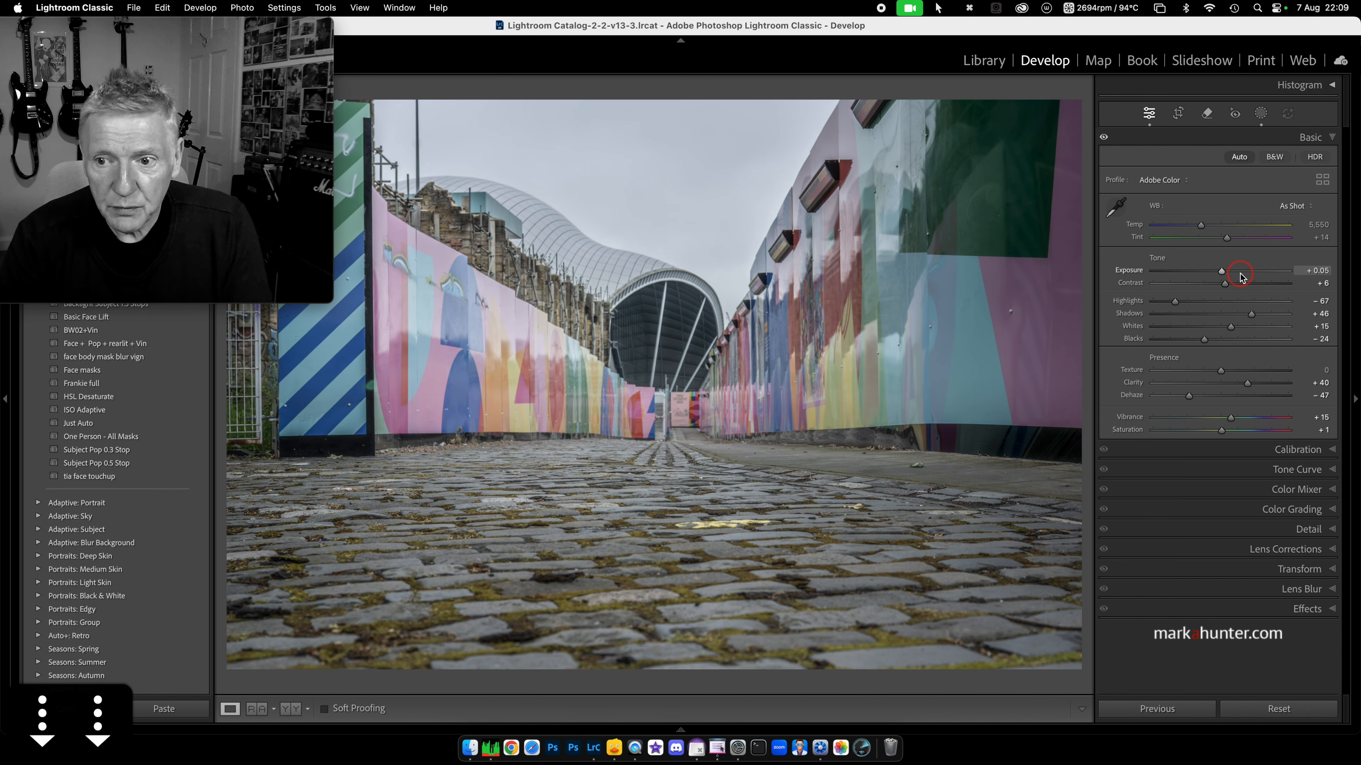
{"action": "key", "text": "Down"}
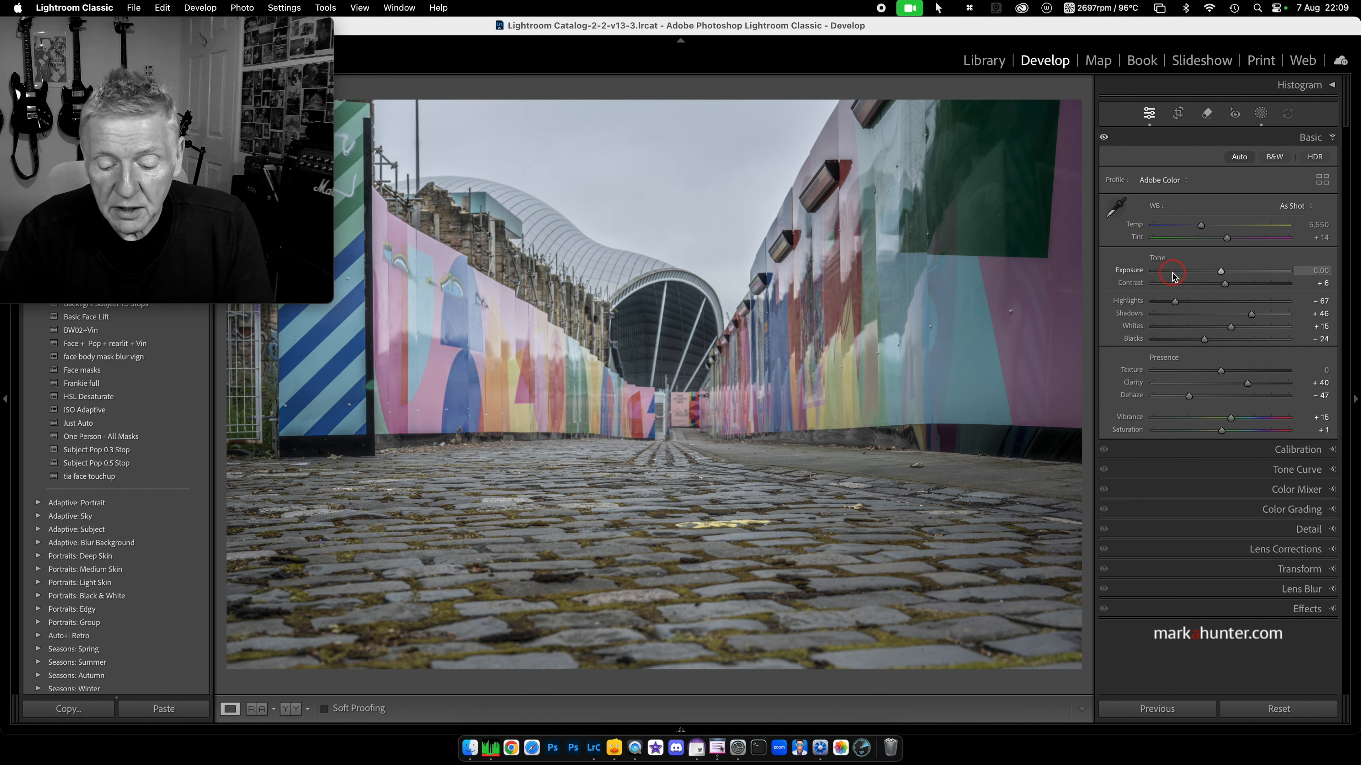
Step: Try Exposure in third-stop steps down to -0.33, then reset it to 0.00
{"action": "key", "text": "shift+Up"}
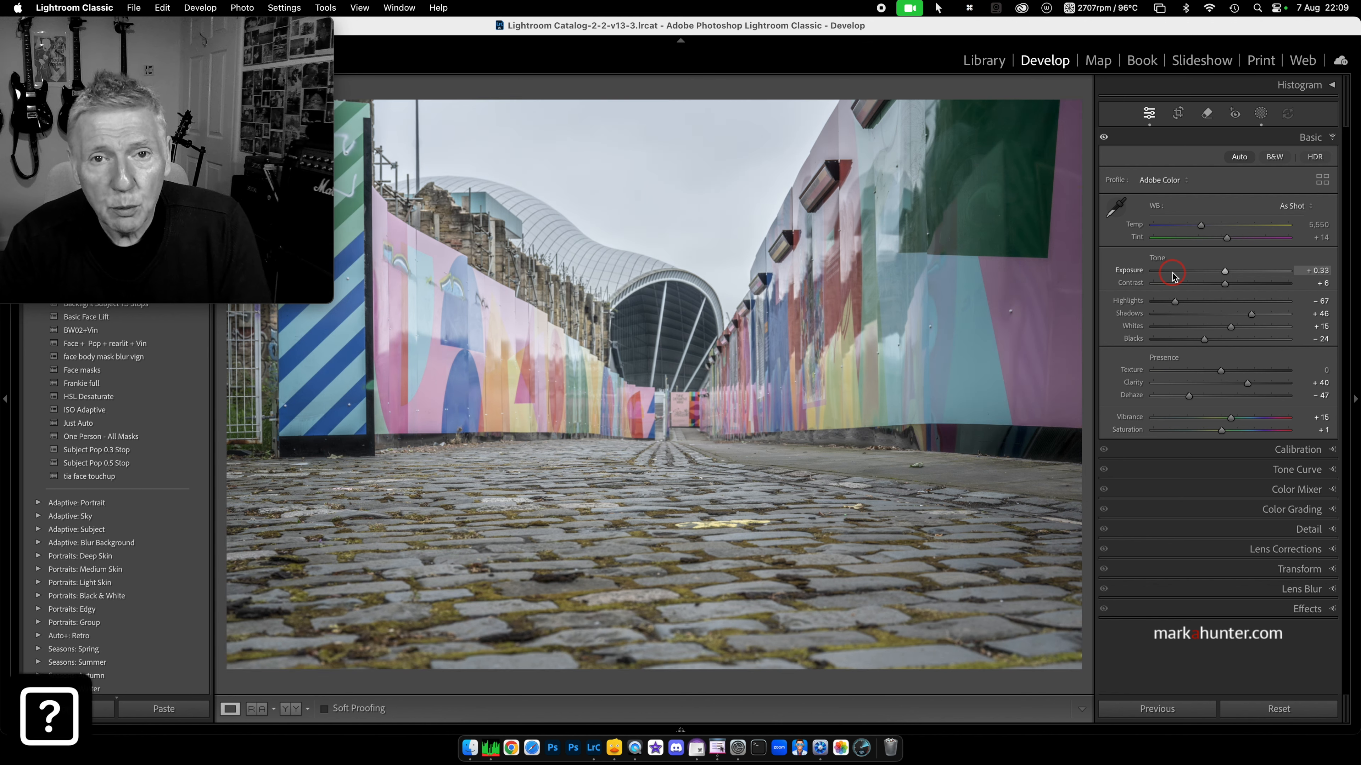
{"action": "key", "text": "shift+Up"}
{"action": "key", "text": "shift+Up"}
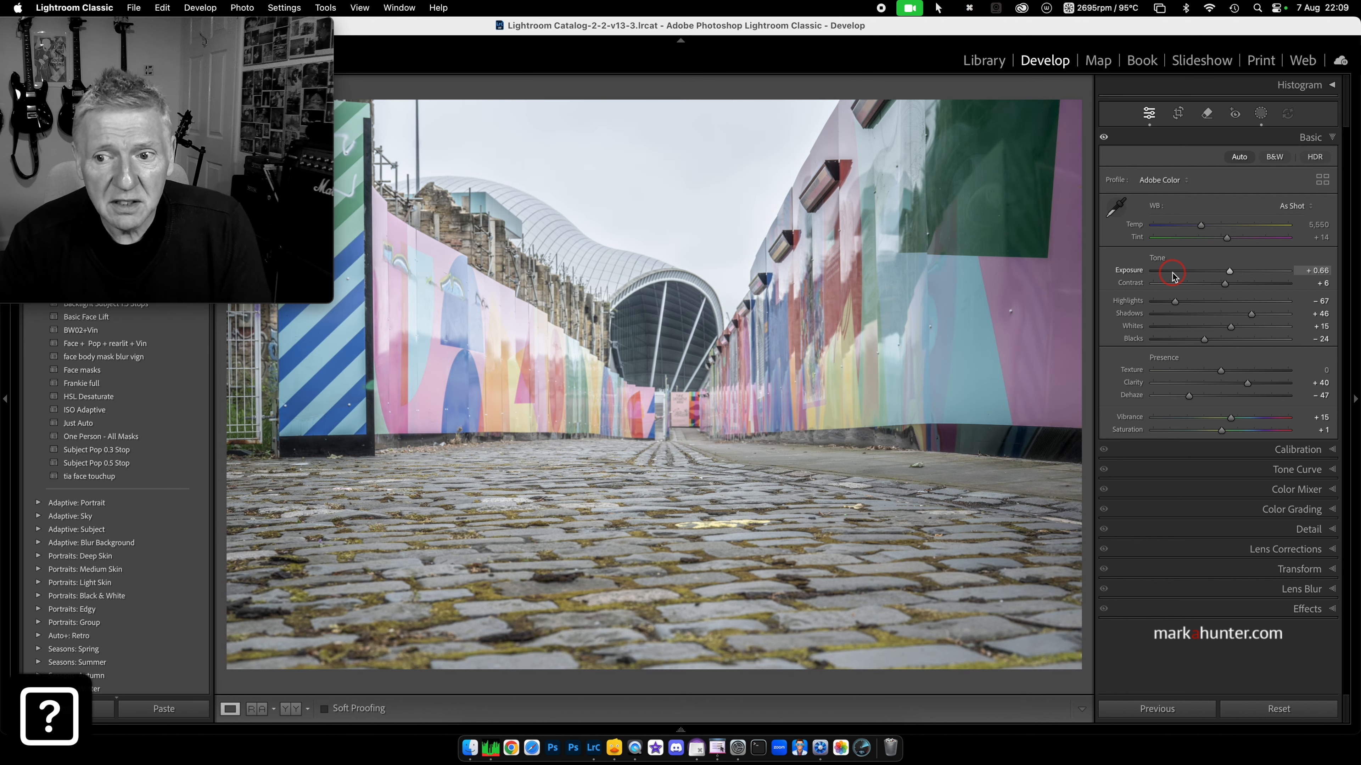
{"action": "key", "text": "shift+Down"}
{"action": "key", "text": "shift+Down"}
{"action": "key", "text": "shift+Down"}
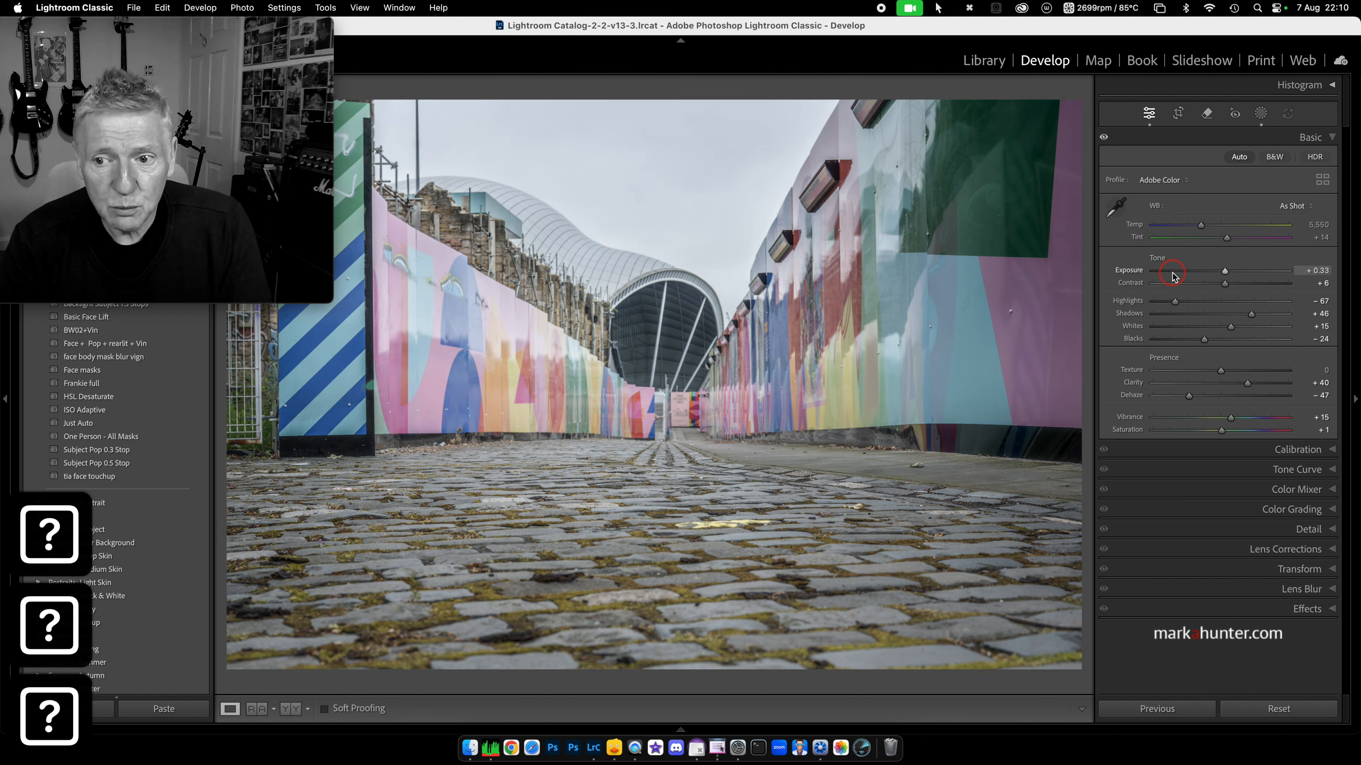
{"action": "key", "text": "shift+Down"}
{"action": "key", "text": "shift+Down"}
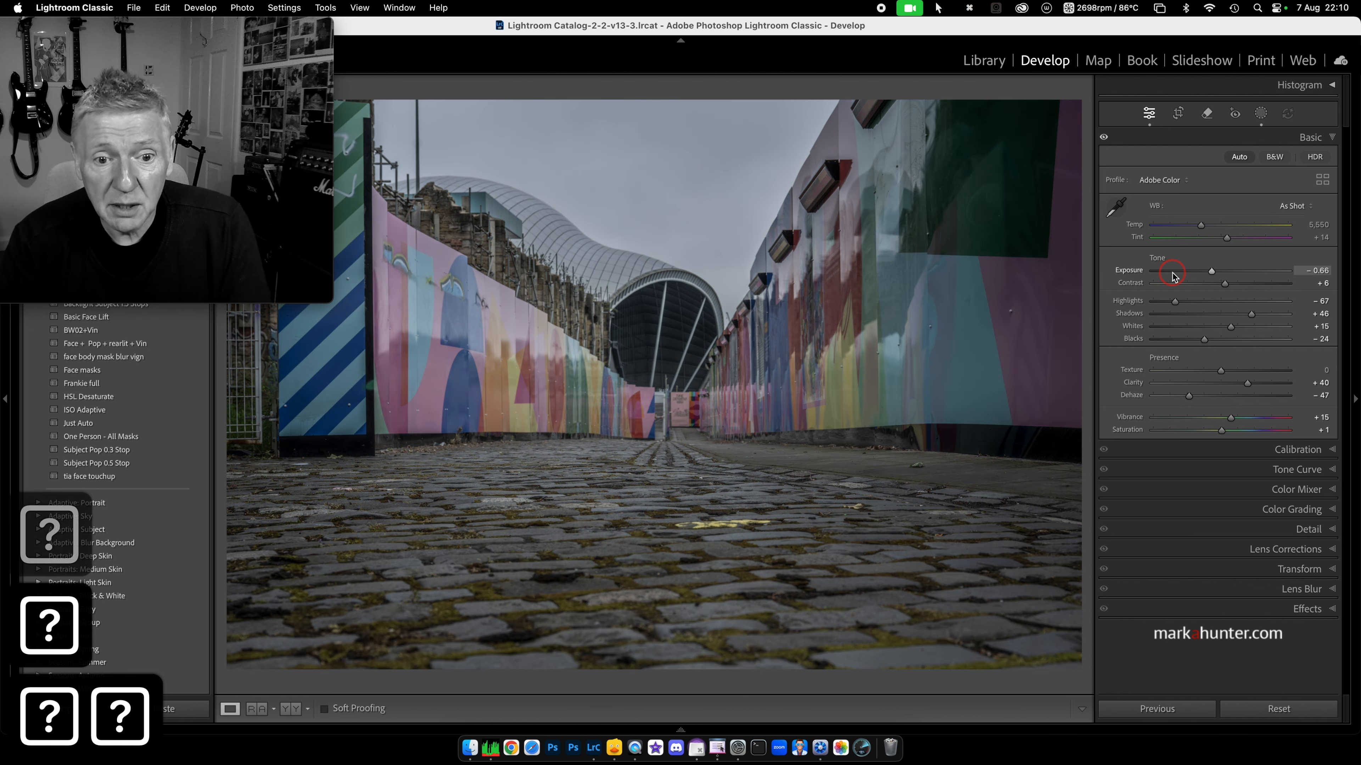
{"action": "key", "text": "shift+Up"}
{"action": "key", "text": "shift+Down"}
{"action": "key", "text": "shift+Up"}
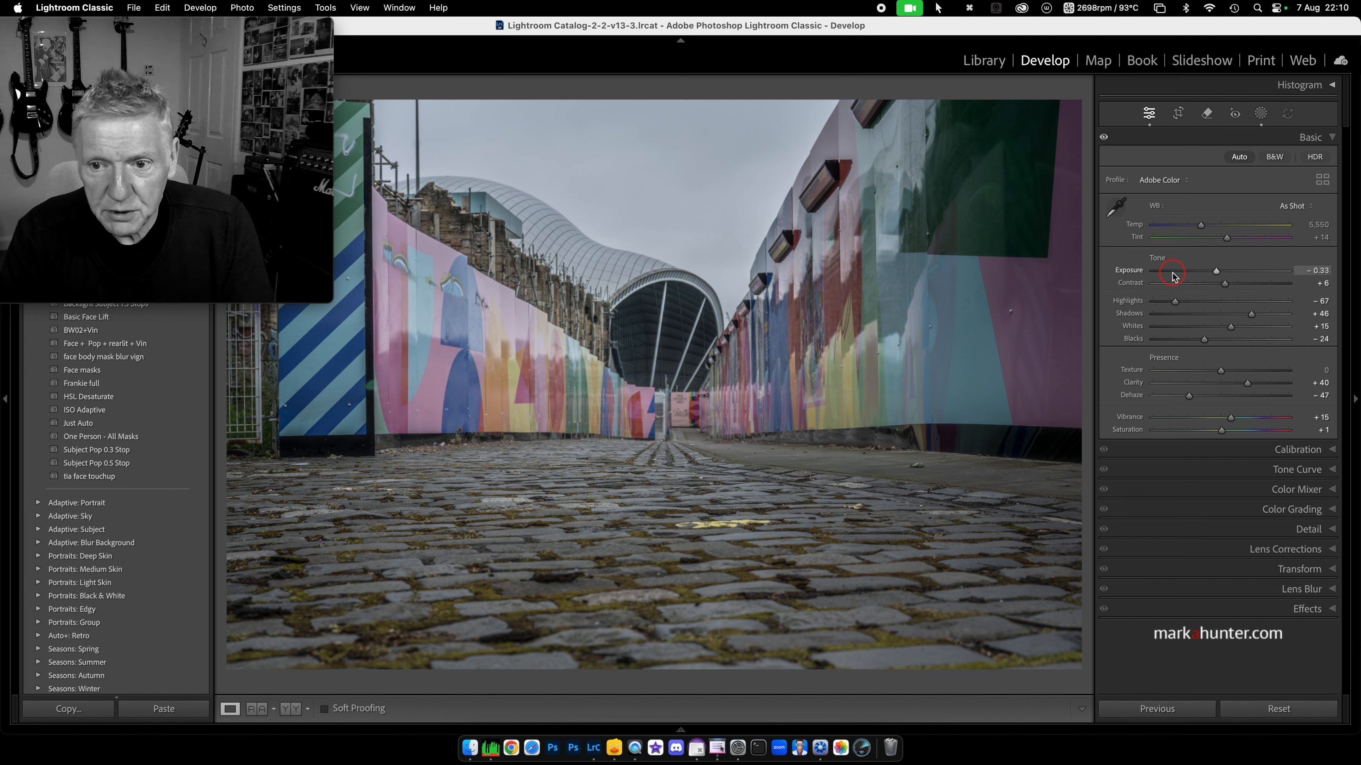
{"action": "double_click", "coordinate": [1129, 270]}
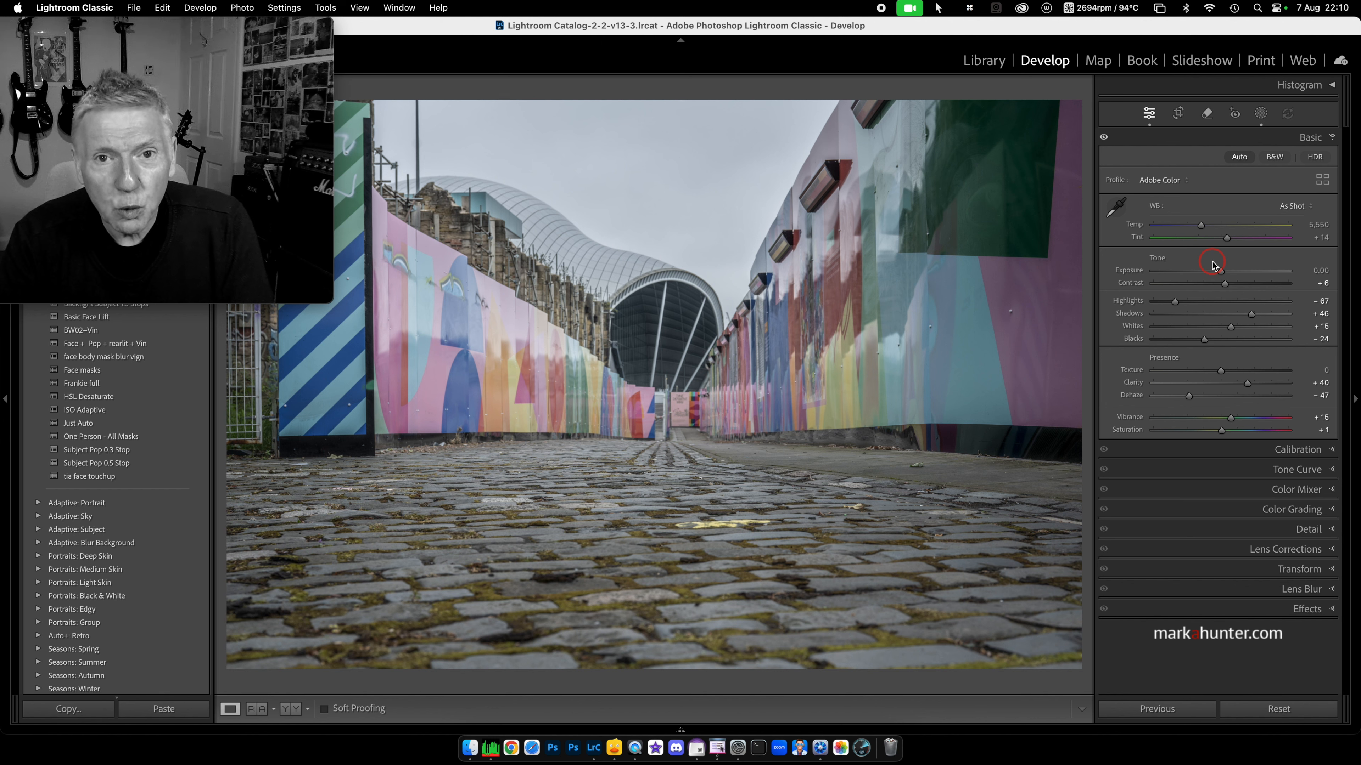
Step: Use Option fine steps to set Exposure to -0.04 and deepen the Blacks
{"action": "key", "text": "alt"}
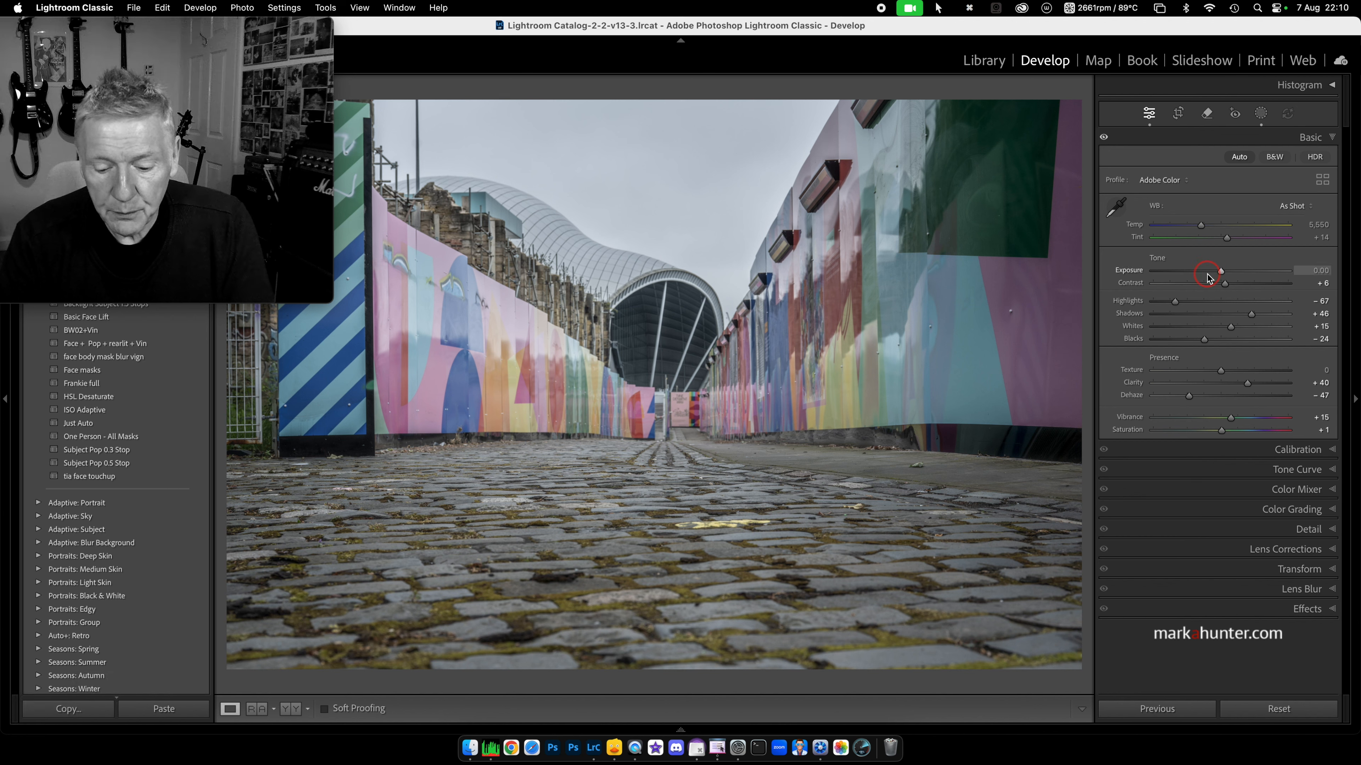
{"action": "key", "text": "alt+Up"}
{"action": "key", "text": "alt+Up"}
{"action": "key", "text": "alt+Up"}
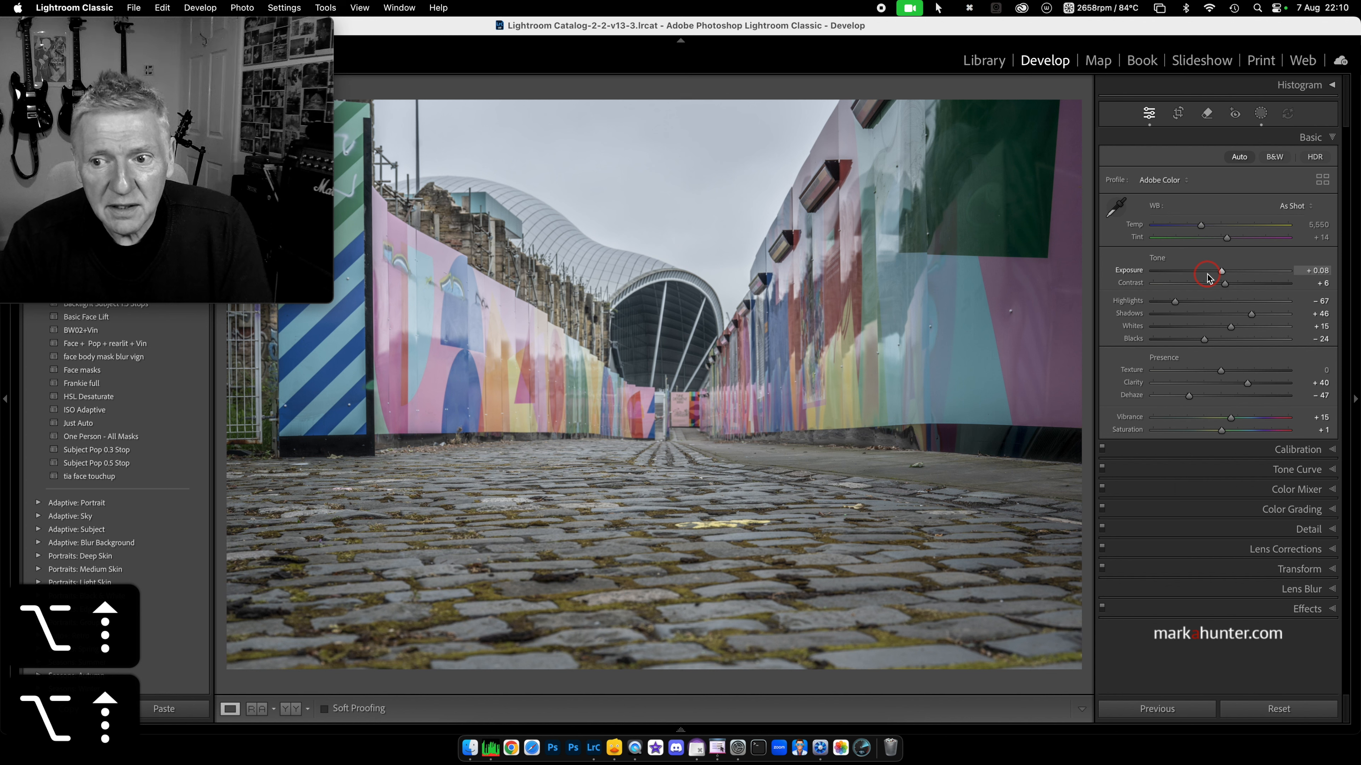
{"action": "key", "text": "alt+Down"}
{"action": "key", "text": "alt+Down"}
{"action": "key", "text": "alt+Down"}
{"action": "key", "text": "alt+Down"}
{"action": "key", "text": "alt+Down"}
{"action": "key", "text": "alt+Down"}
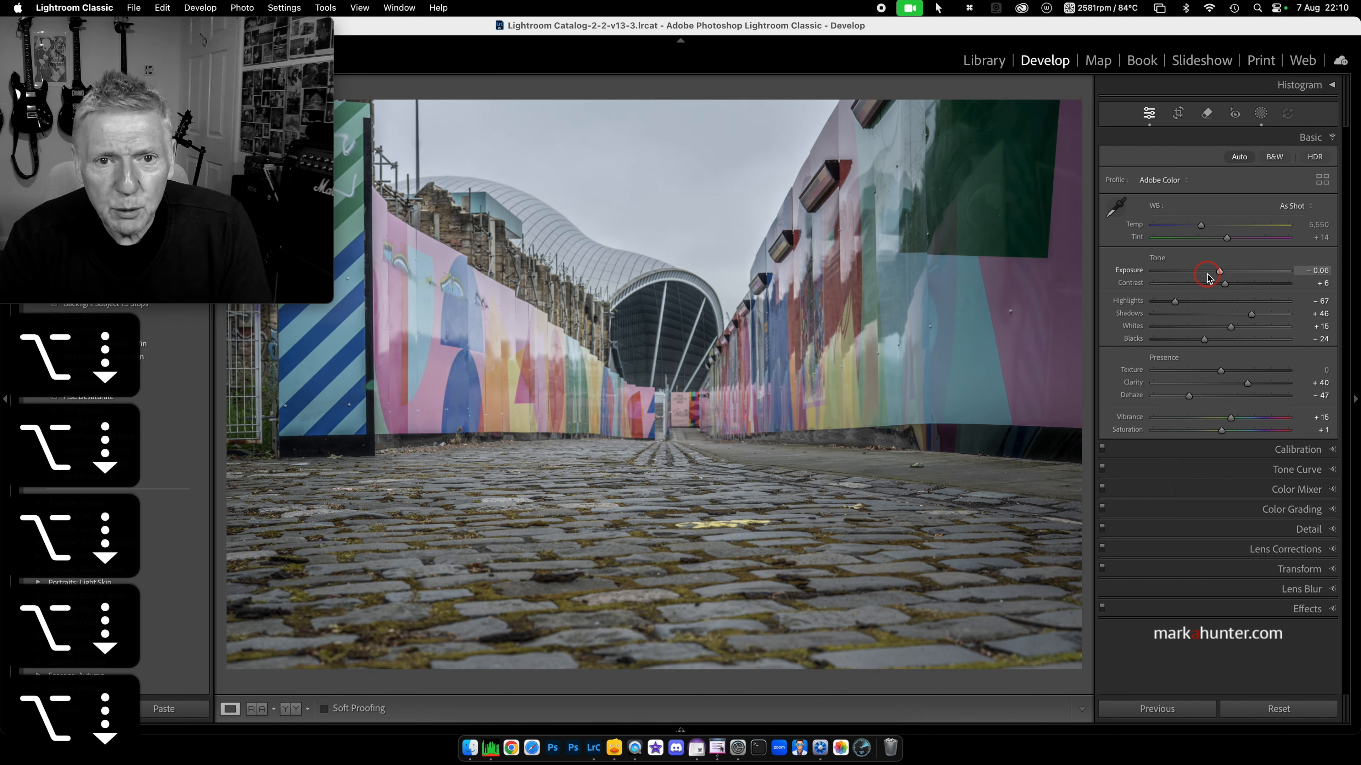
{"action": "key", "text": "alt+Up"}
{"action": "key", "text": "alt+Up"}
{"action": "key", "text": "alt+Down"}
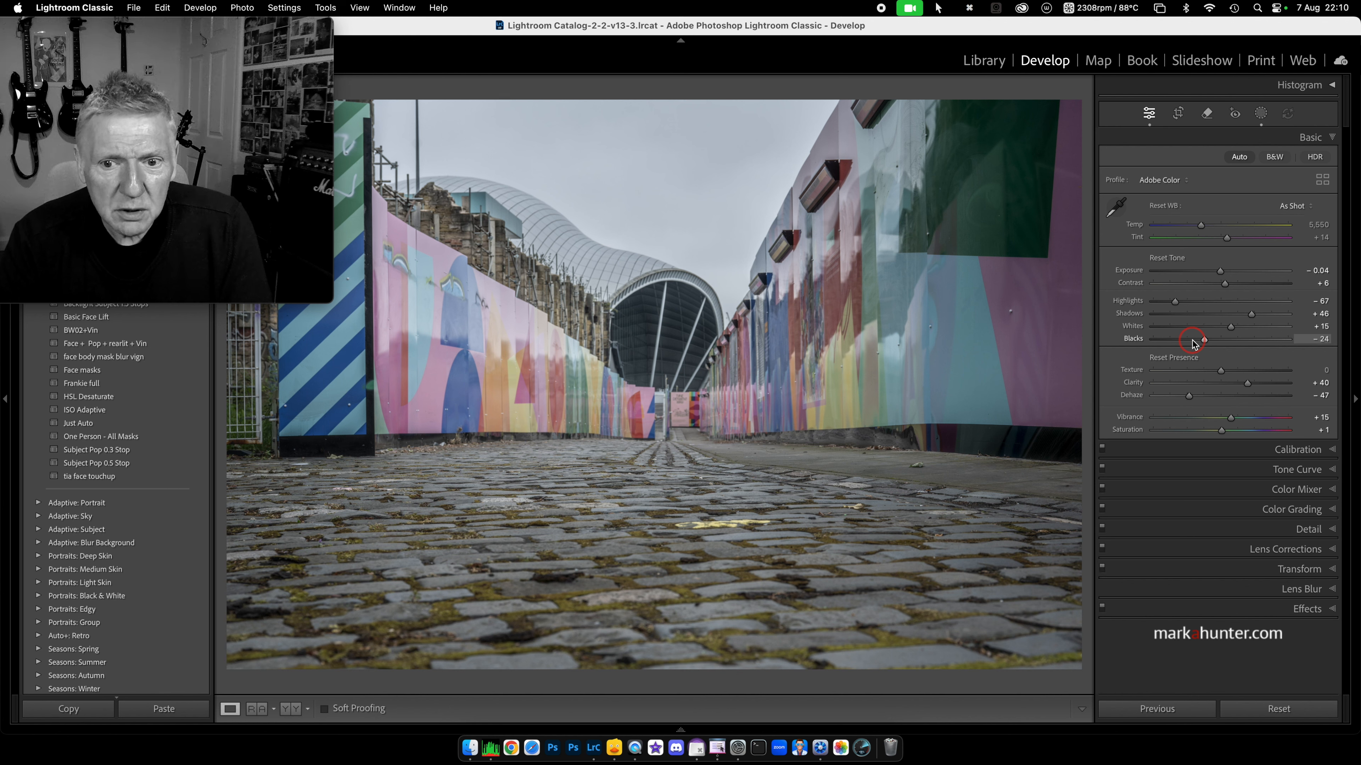
{"action": "key", "text": "alt+Down"}
{"action": "key", "text": "alt+Down"}
{"action": "key", "text": "alt+Down"}
{"action": "key", "text": "alt+Down"}
{"action": "key", "text": "alt+Down"}
{"action": "key", "text": "alt+Down"}
{"action": "key", "text": "alt+Down"}
{"action": "key", "text": "alt+Down"}
{"action": "key", "text": "alt+Down"}
{"action": "key", "text": "alt+Down"}
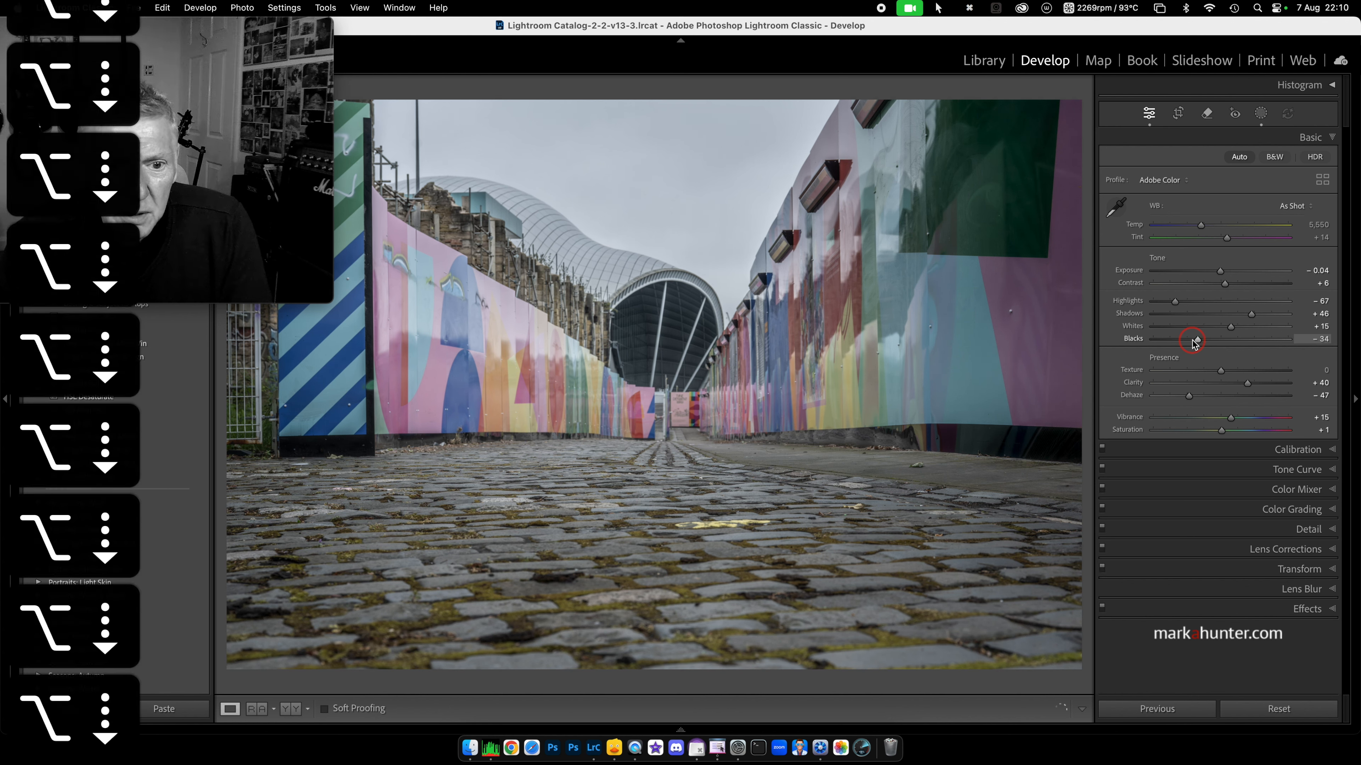
{"action": "key", "text": "alt+Down"}
{"action": "key", "text": "alt+Down"}
{"action": "key", "text": "alt+Down"}
{"action": "key", "text": "alt+Down"}
{"action": "key", "text": "alt+Down"}
{"action": "key", "text": "alt+Down"}
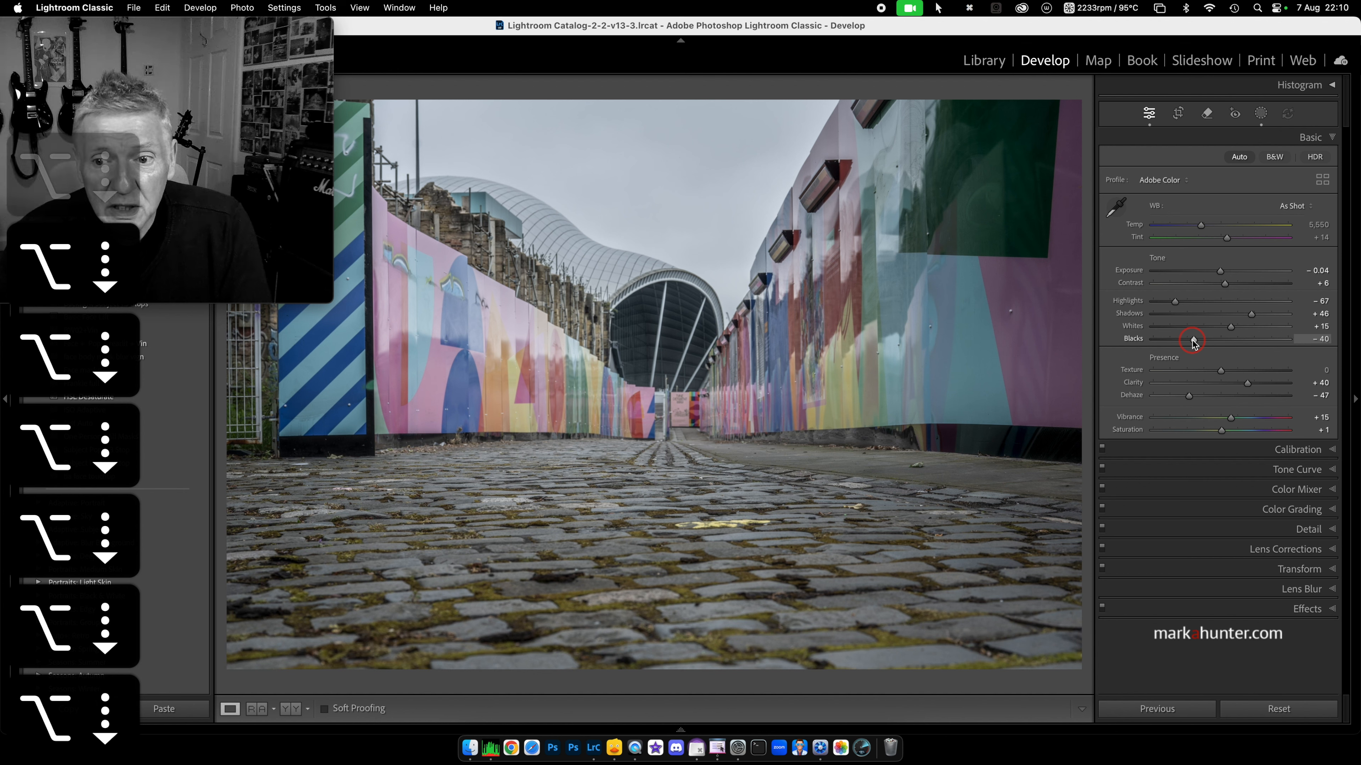
{"action": "key", "text": "alt+Down"}
{"action": "key", "text": "alt+Down"}
{"action": "key", "text": "alt+Down"}
{"action": "key", "text": "alt+Down"}
{"action": "key", "text": "alt+Down"}
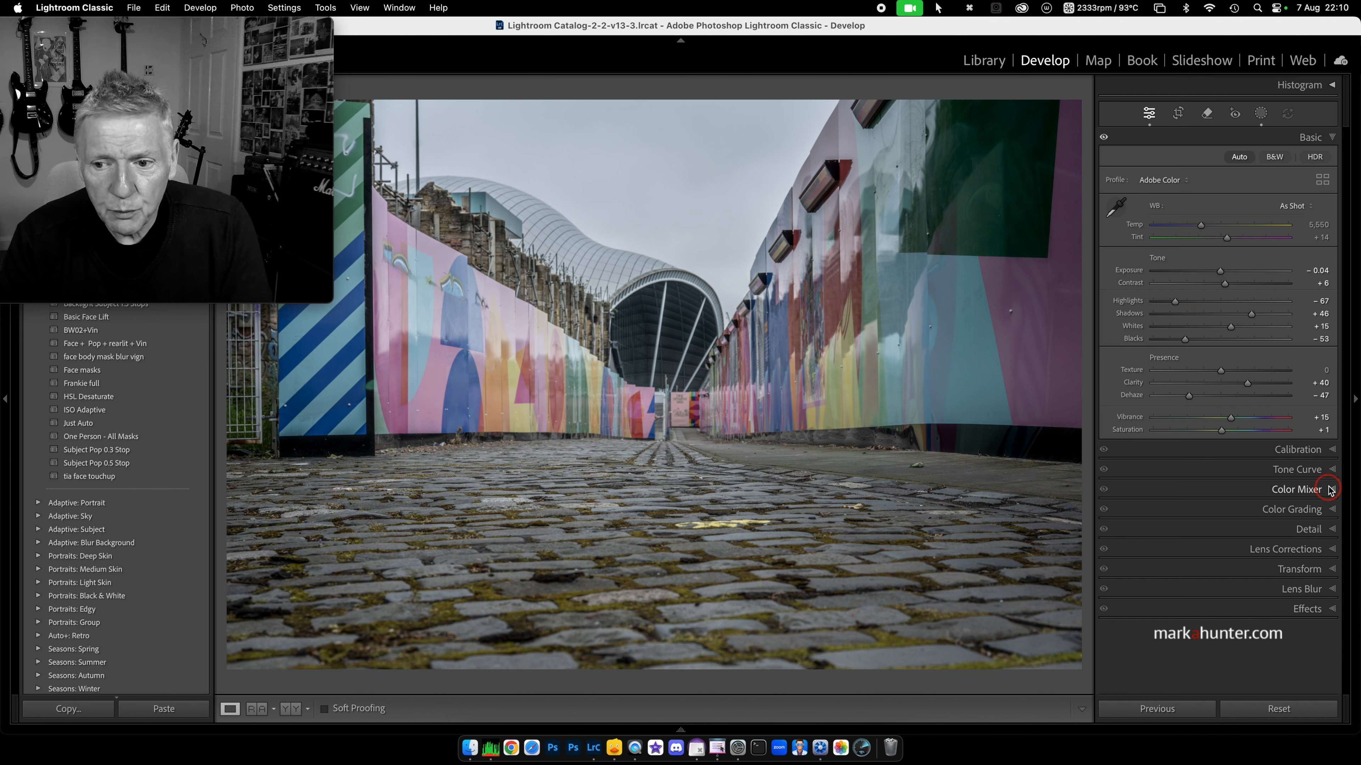
Step: Build a trial S-curve in the Tone Curve panel, then reset it to Linear
{"action": "left_click", "coordinate": [1333, 471]}
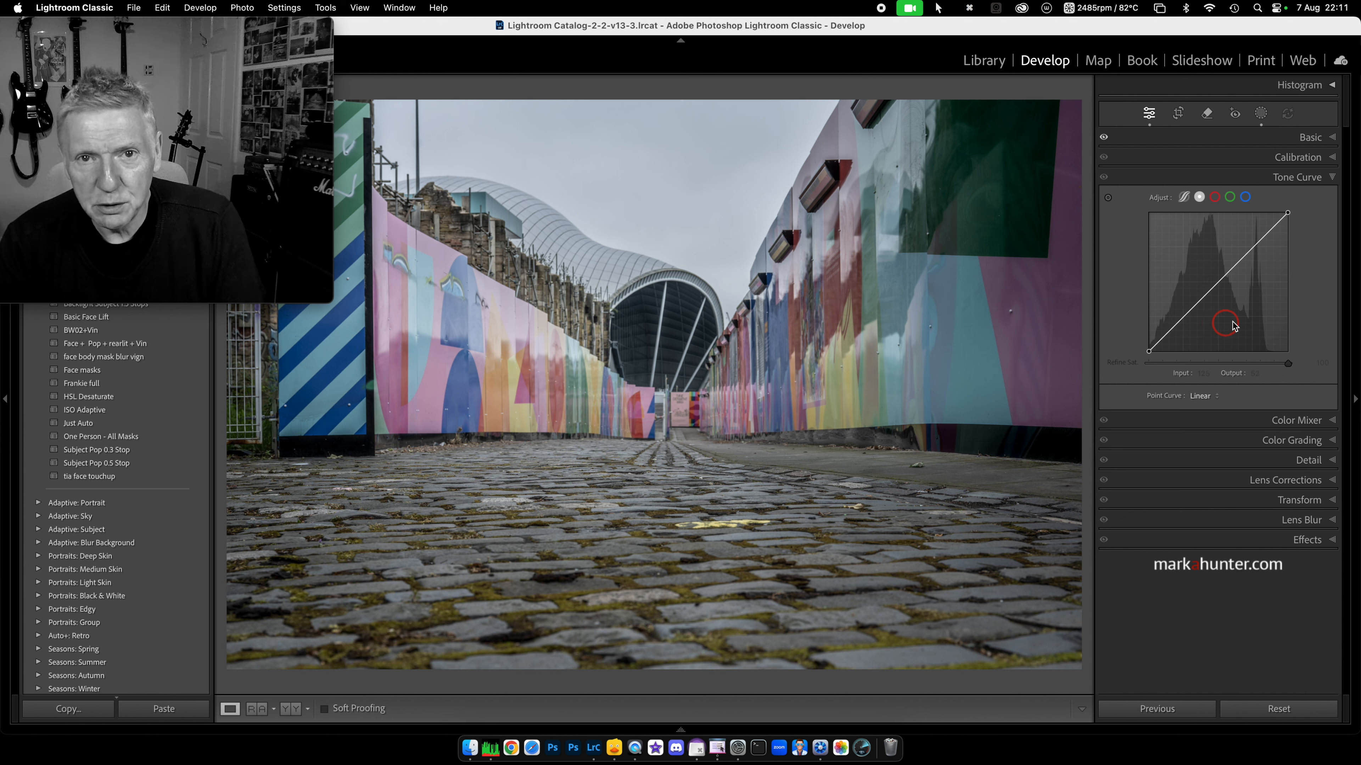
{"action": "left_click_drag", "start_coordinate": [1175, 325], "coordinate": [1178, 338]}
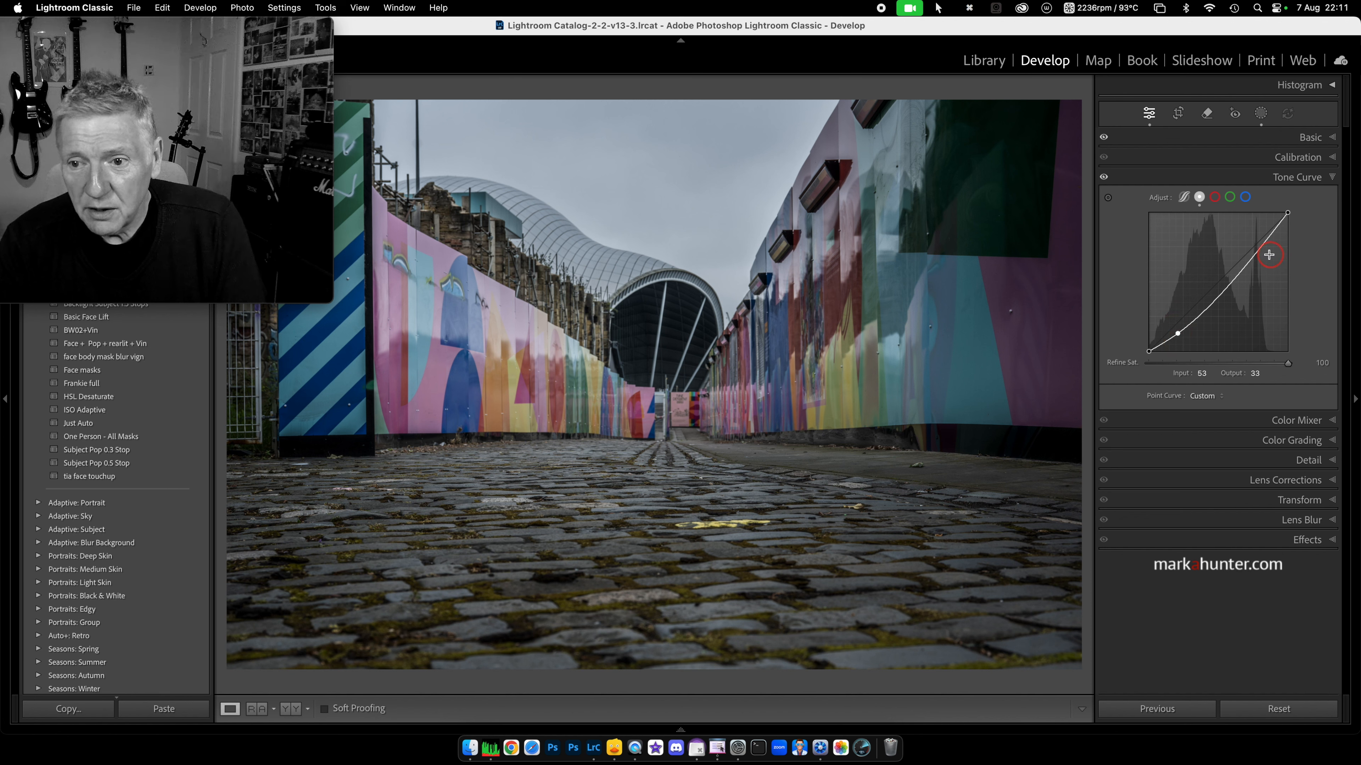
{"action": "left_click_drag", "start_coordinate": [1258, 247], "coordinate": [1259, 240]}
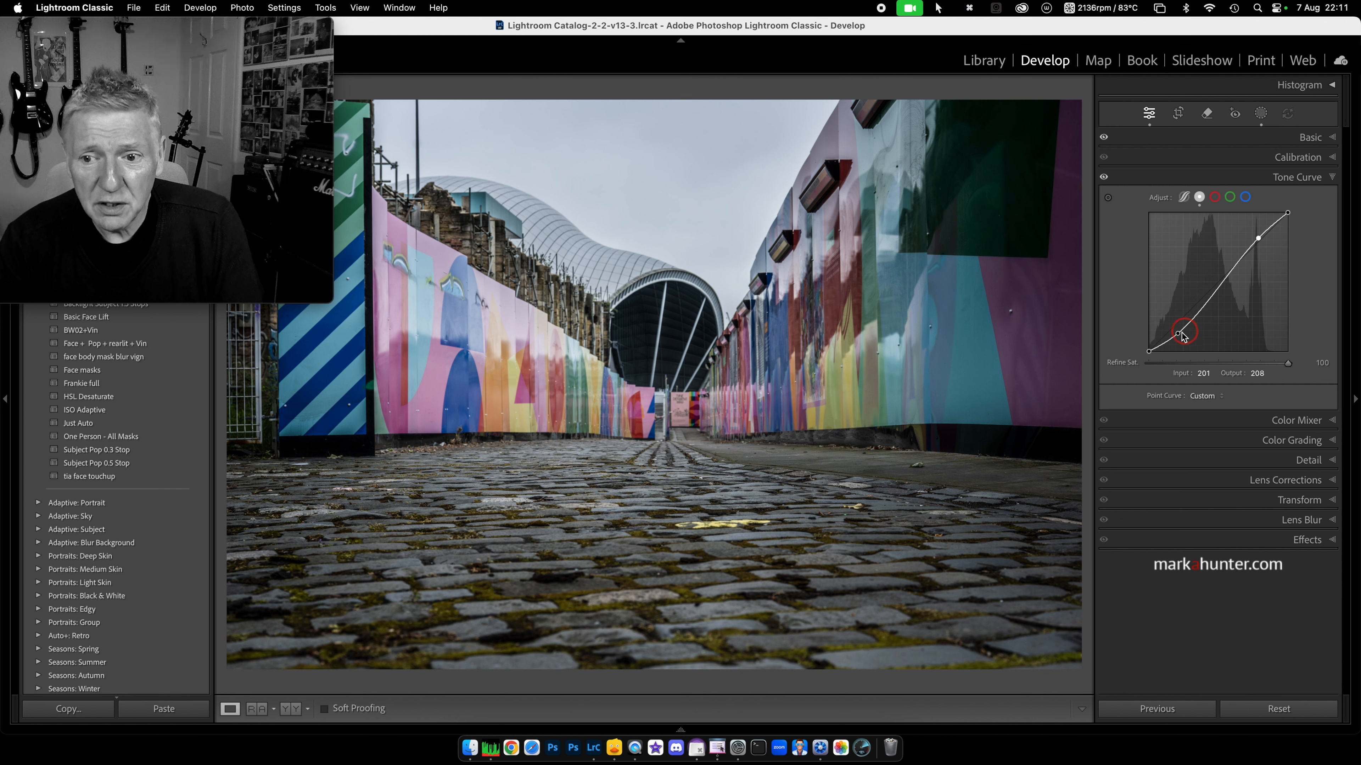
{"action": "left_click", "coordinate": [1215, 290]}
{"action": "left_click_drag", "start_coordinate": [1215, 290], "coordinate": [1215, 293]}
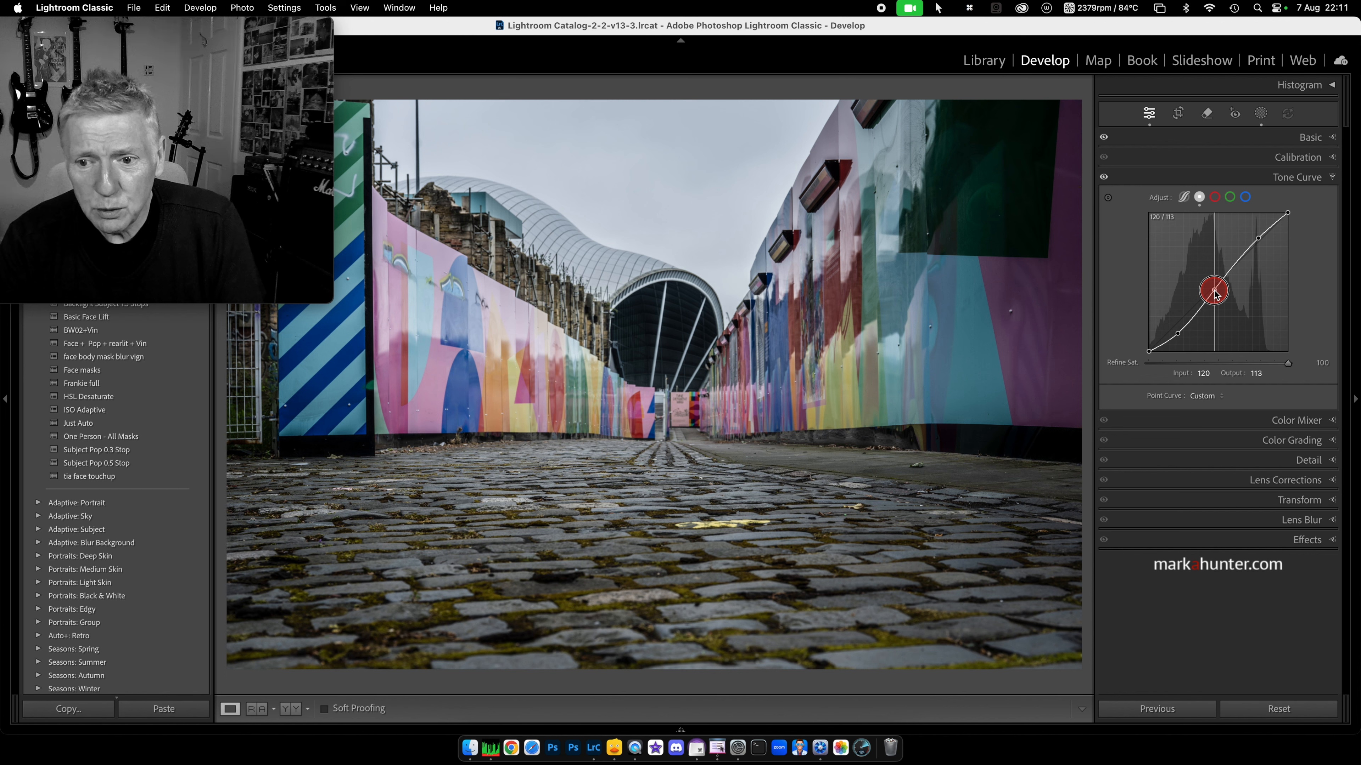
{"action": "double_click", "coordinate": [1155, 201]}
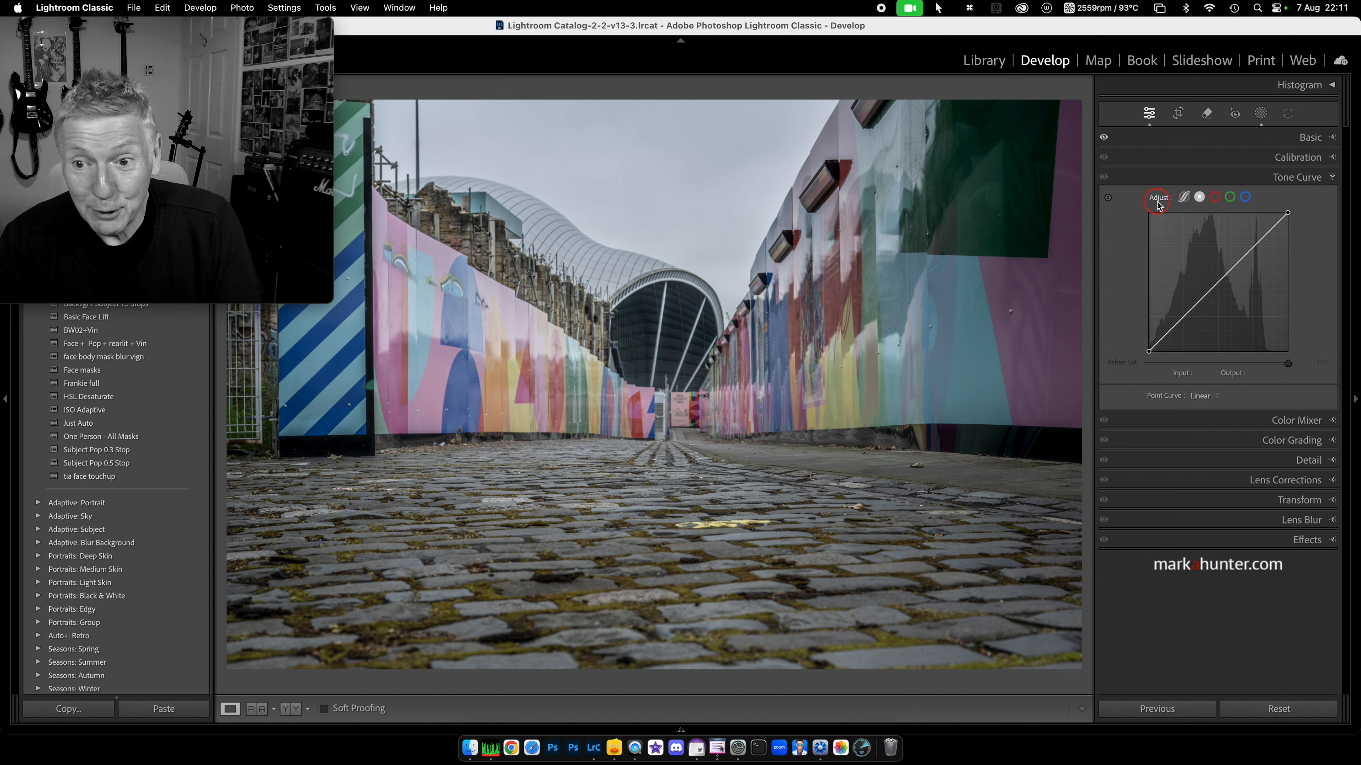
Step: Shape a subtle S-curve with anchor points near 90/96 and 181/186
{"action": "left_click", "coordinate": [1216, 285]}
{"action": "left_click_drag", "start_coordinate": [1218, 292], "coordinate": [1249, 239]}
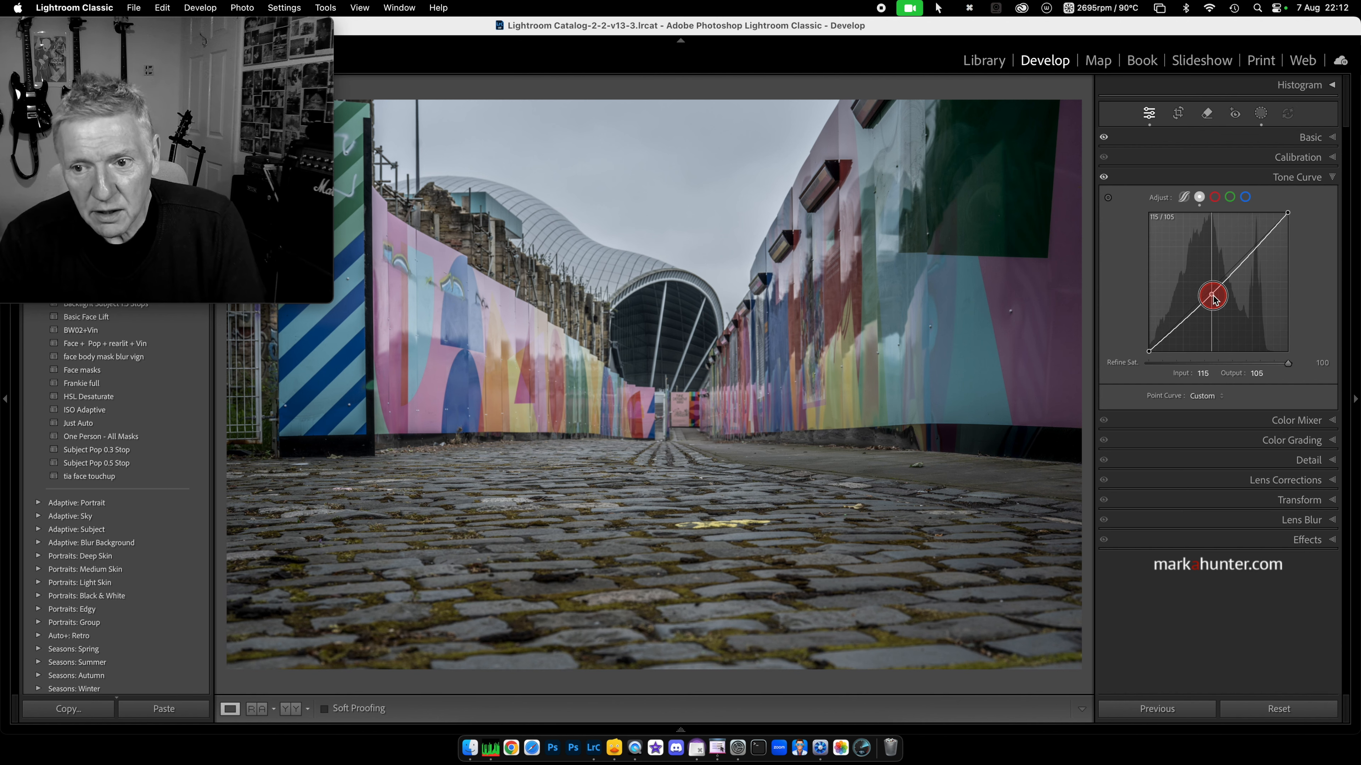
{"action": "left_click_drag", "start_coordinate": [1219, 333], "coordinate": [1243, 271]}
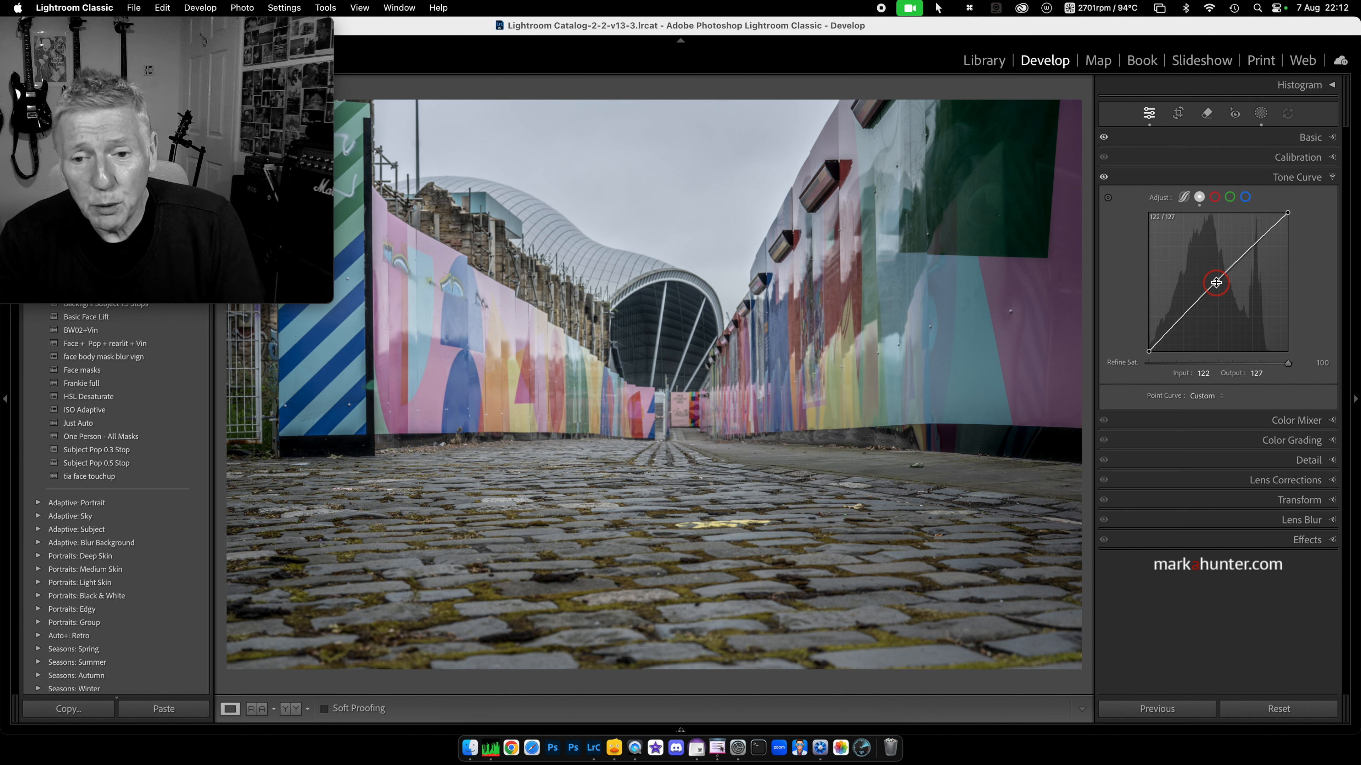
{"action": "key", "text": "alt"}
{"action": "mouse_move", "coordinate": [1216, 282]}
{"action": "left_mouse_down"}
{"action": "mouse_move", "coordinate": [1219, 314]}
{"action": "mouse_move", "coordinate": [1212, 254]}
{"action": "mouse_move", "coordinate": [1206, 297]}
{"action": "mouse_move", "coordinate": [1172, 341]}
{"action": "mouse_move", "coordinate": [1198, 299]}
{"action": "left_mouse_up"}
{"action": "mouse_move", "coordinate": [1251, 246]}
{"action": "left_mouse_down"}
{"action": "mouse_move", "coordinate": [1254, 260]}
{"action": "mouse_move", "coordinate": [1242, 234]}
{"action": "mouse_move", "coordinate": [1246, 248]}
{"action": "left_mouse_up"}
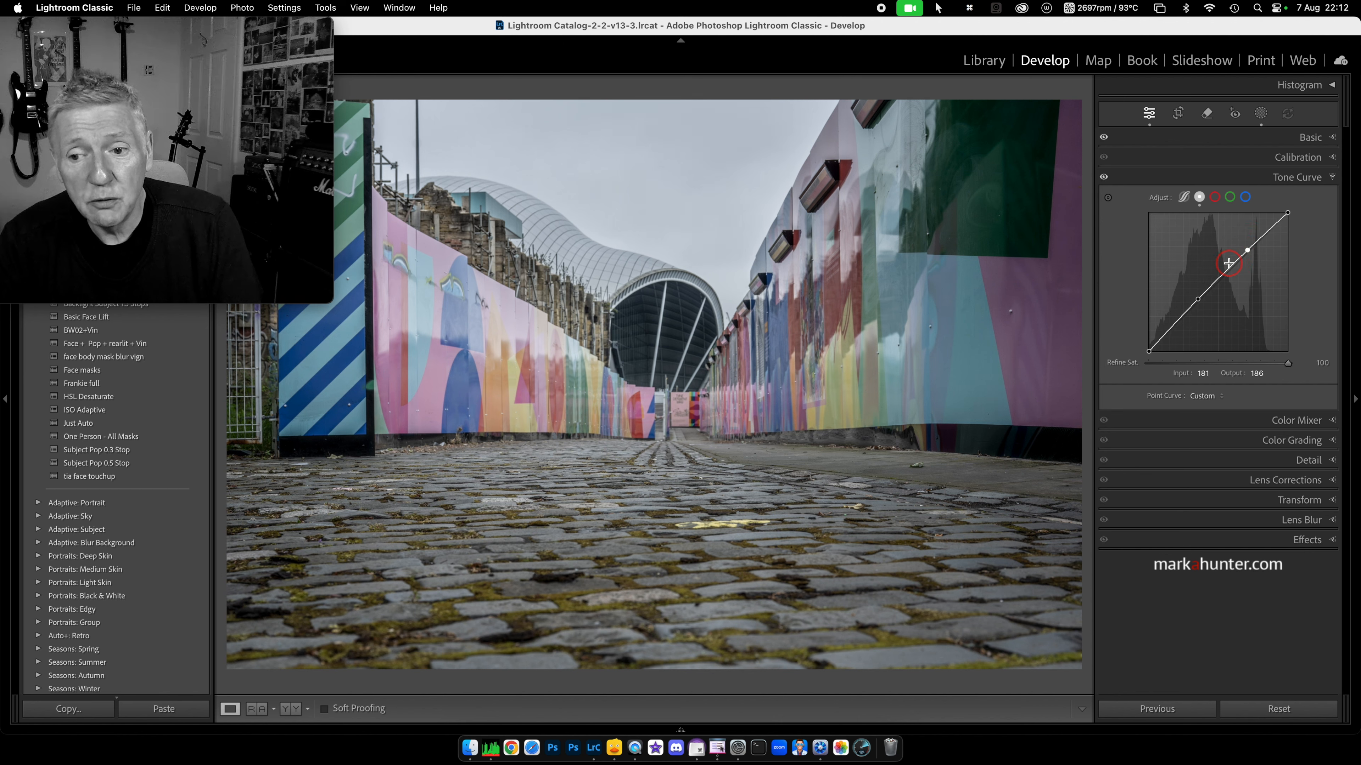